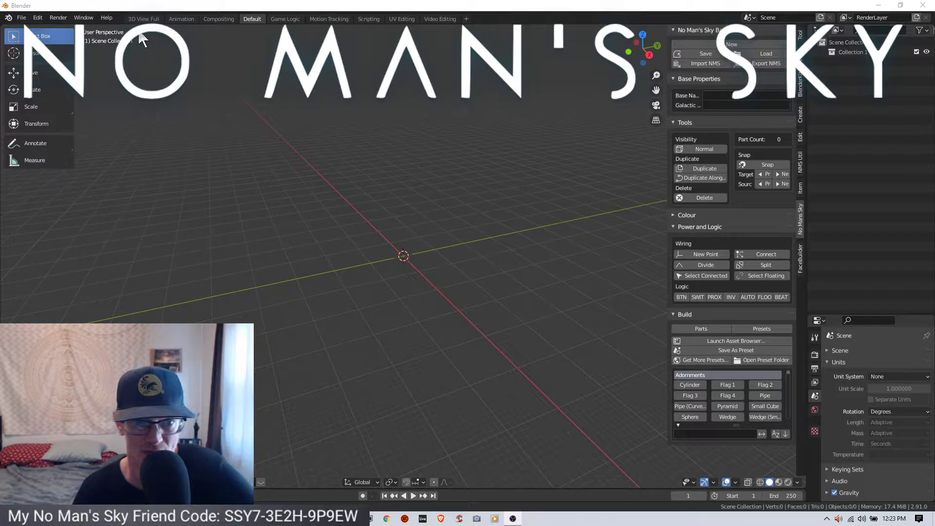
- Switch to Chrome, reopen the recently closed FaceBuilder for Blender page from the browsing history, and close the browser after viewing it
mouse_move(449, 10)
left_mouse_down()
mouse_move(567, 66)
mouse_move(432, 4)
left_mouse_up()
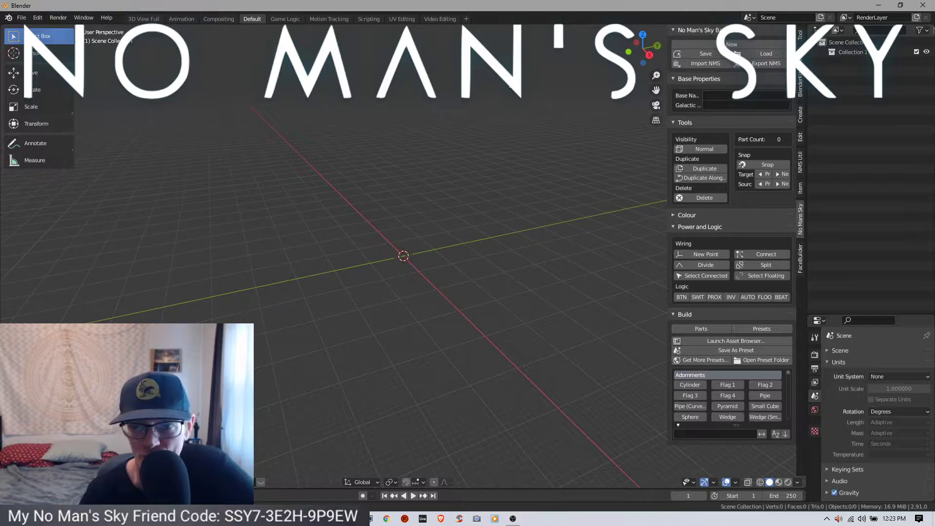
left_click(387, 519)
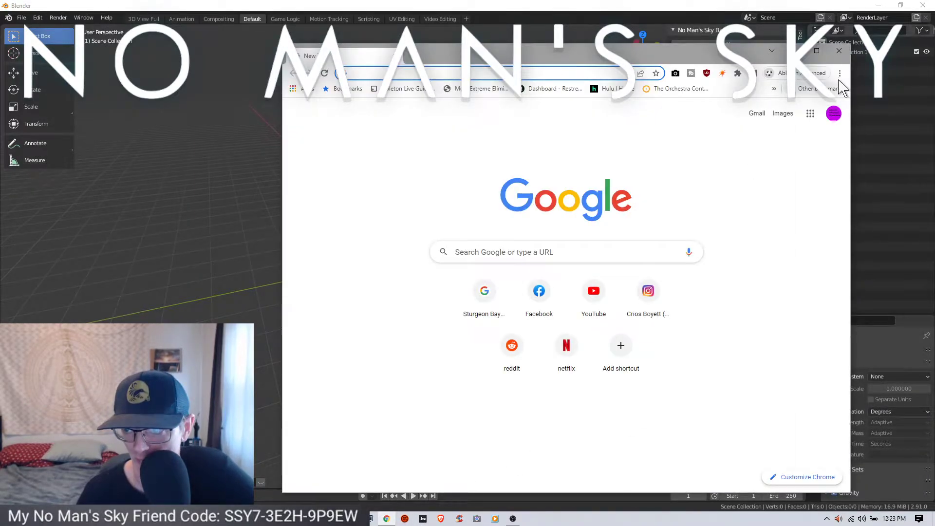
left_click(840, 73)
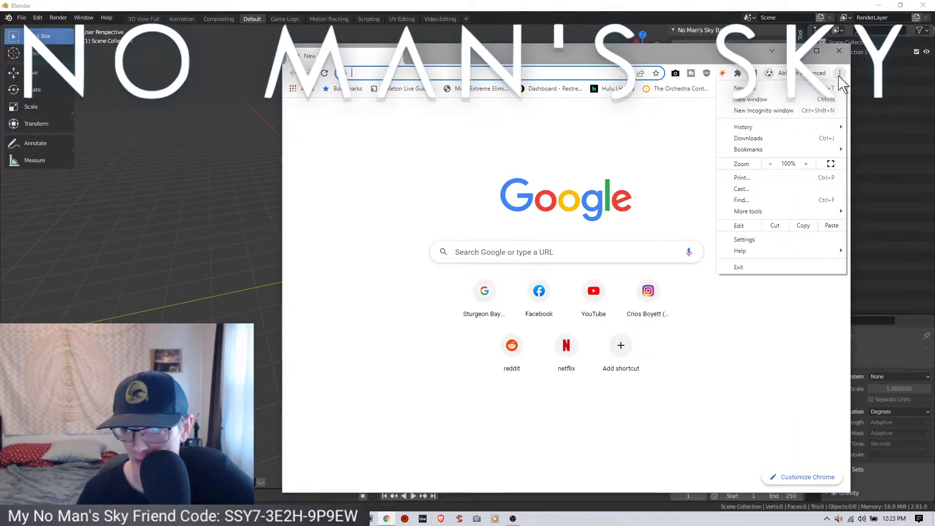
mouse_move(776, 129)
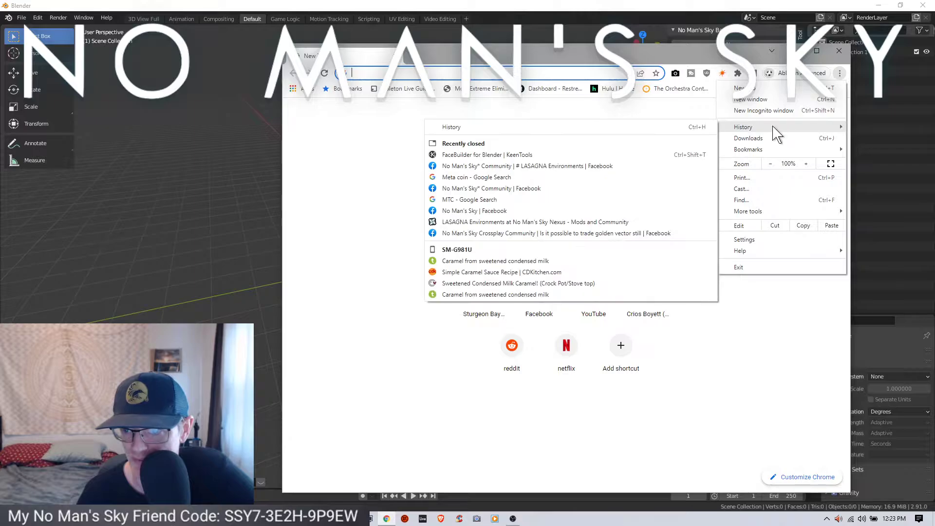
left_click(511, 155)
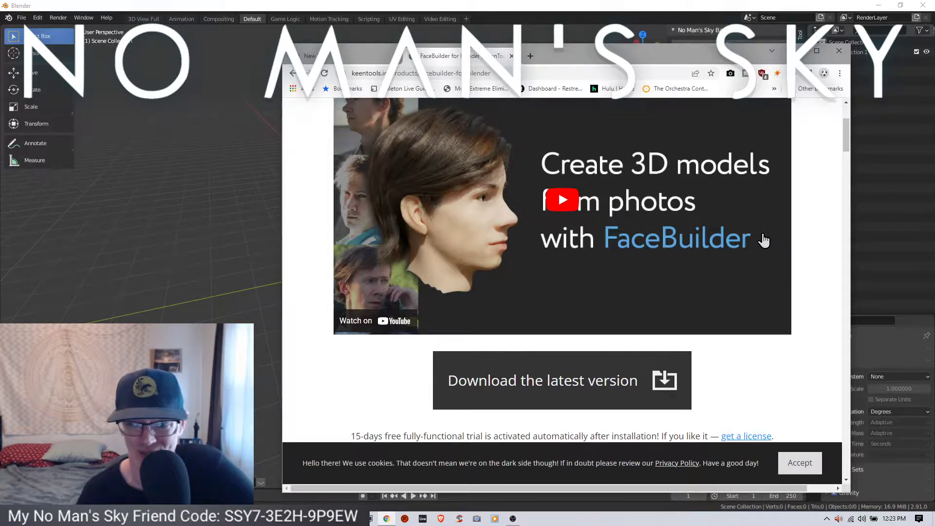
left_click(838, 51)
- View Blender's add-on preferences and the file dialog for installing an add-on, without installing anything
left_click(39, 19)
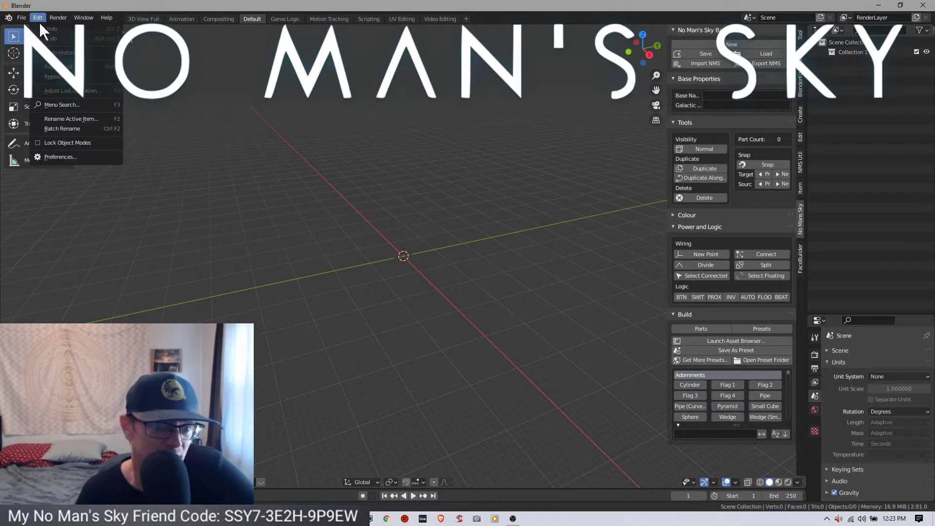
left_click(56, 157)
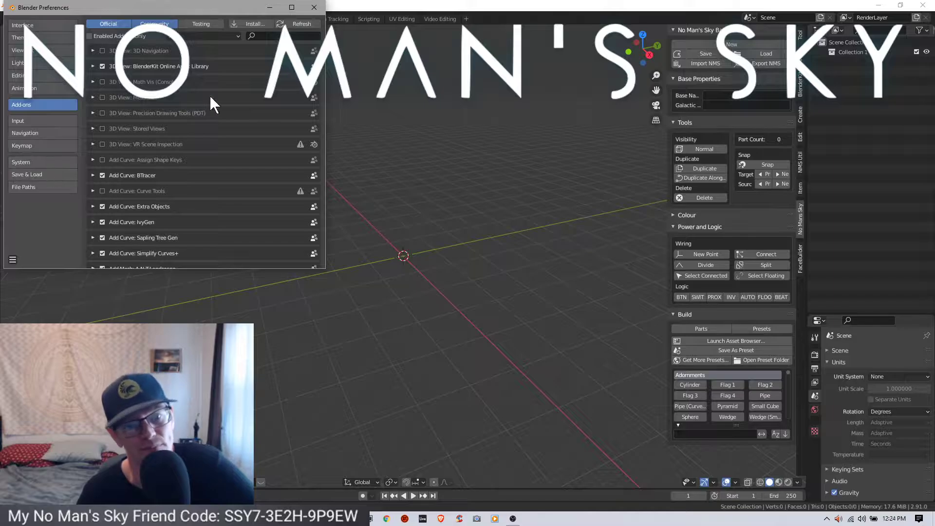
left_click(250, 21)
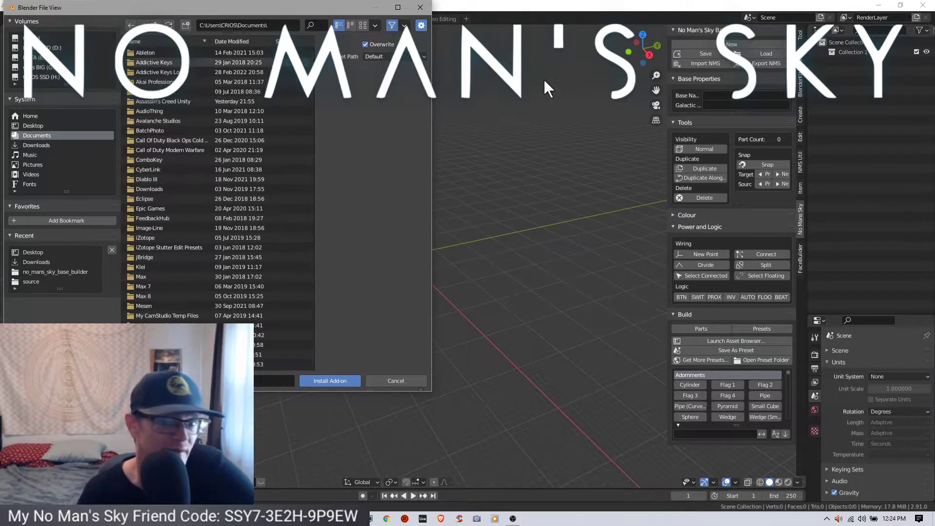
left_click(420, 8)
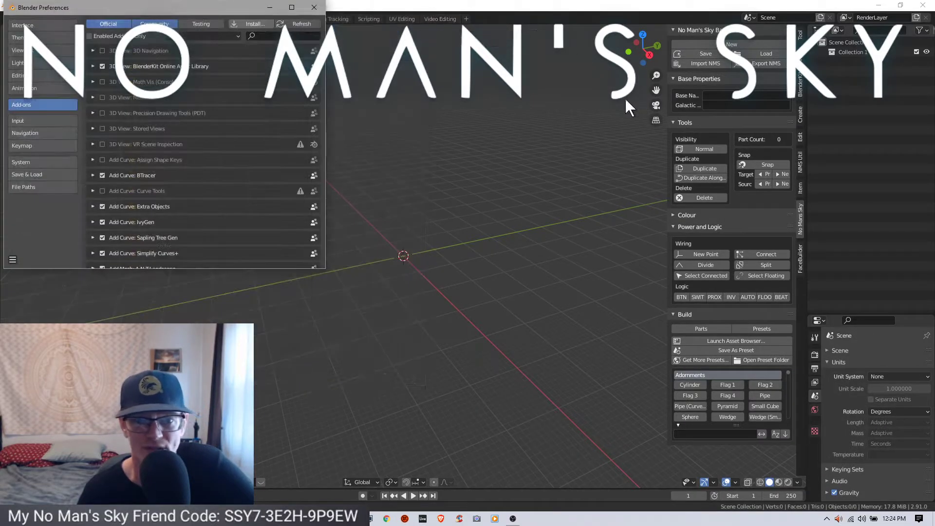
left_click(315, 7)
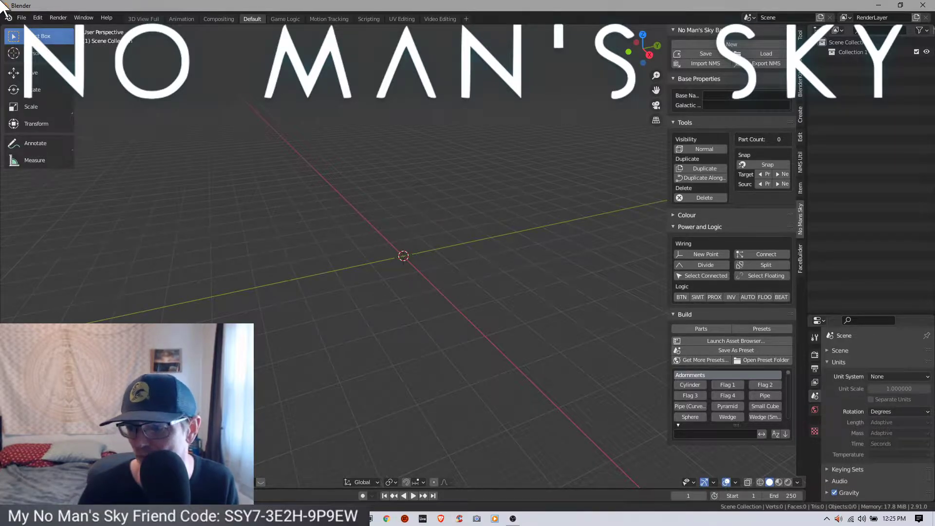
- Create a new FaceBuilder head in the scene and show its Views settings
left_click(800, 258)
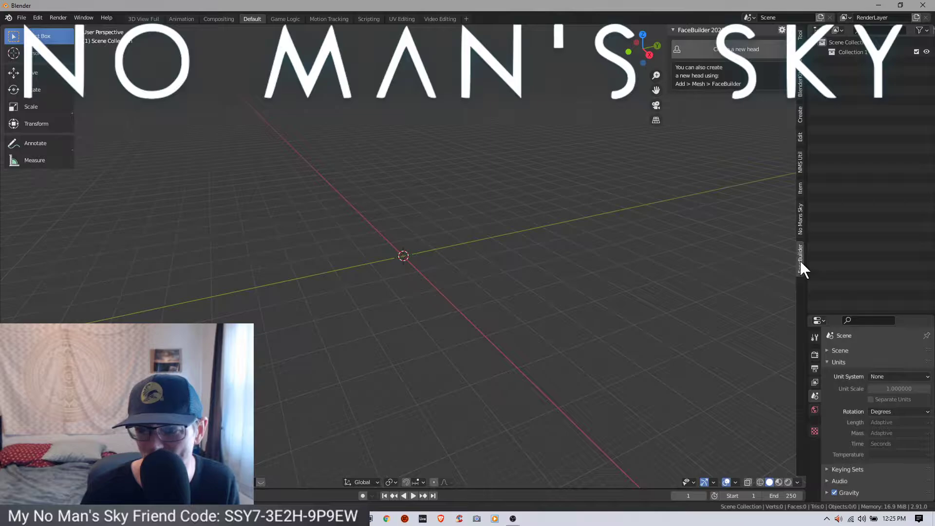
left_click(720, 52)
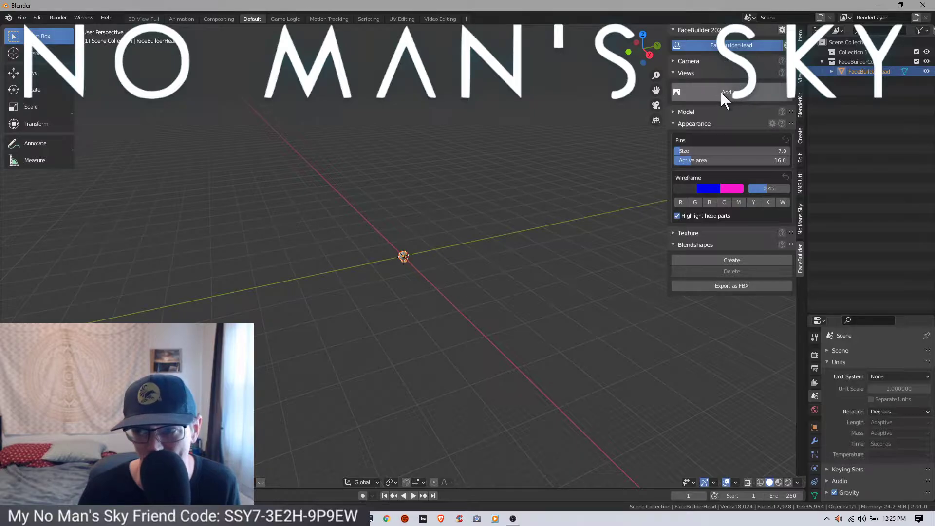
left_click(677, 72)
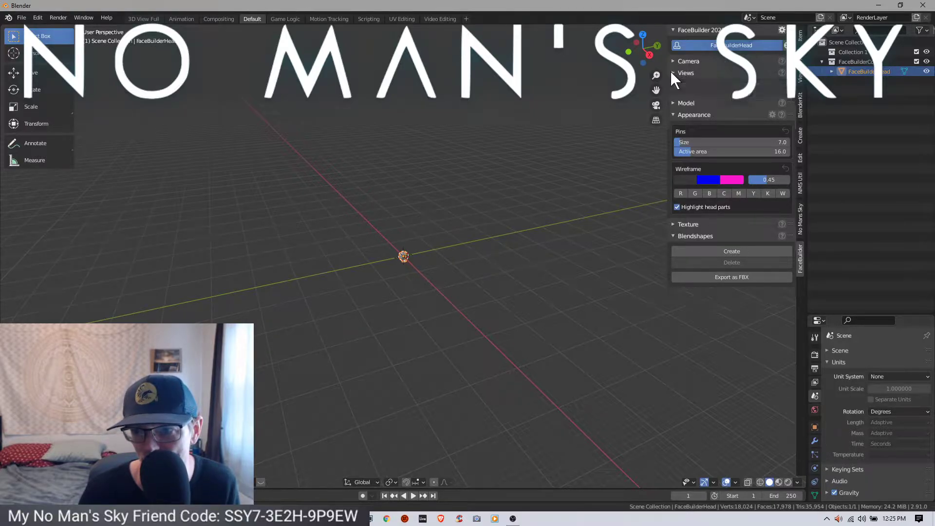
left_click(673, 72)
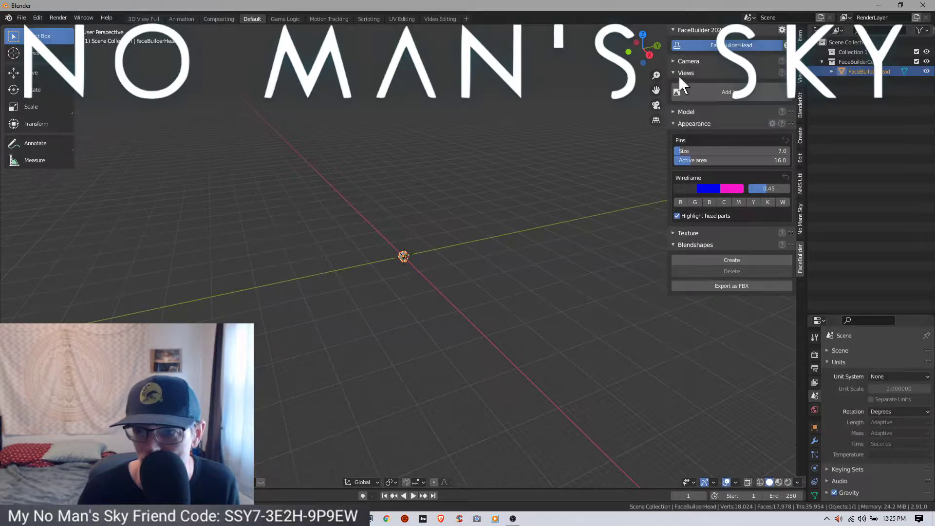
- Load 20220302_120436.jpg, 20220302_120459.jpg and 20220302_120506.jpg from the Desktop as views for the head
left_click(721, 92)
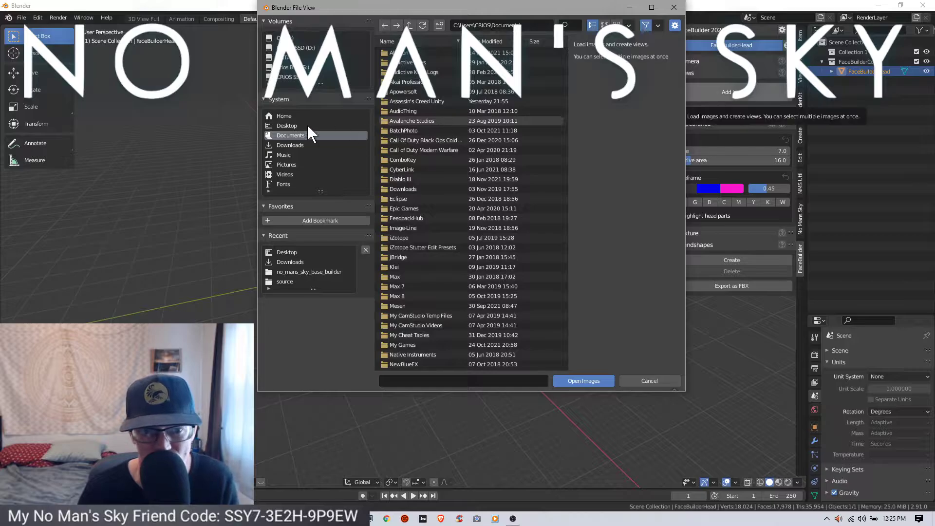
left_click(281, 126)
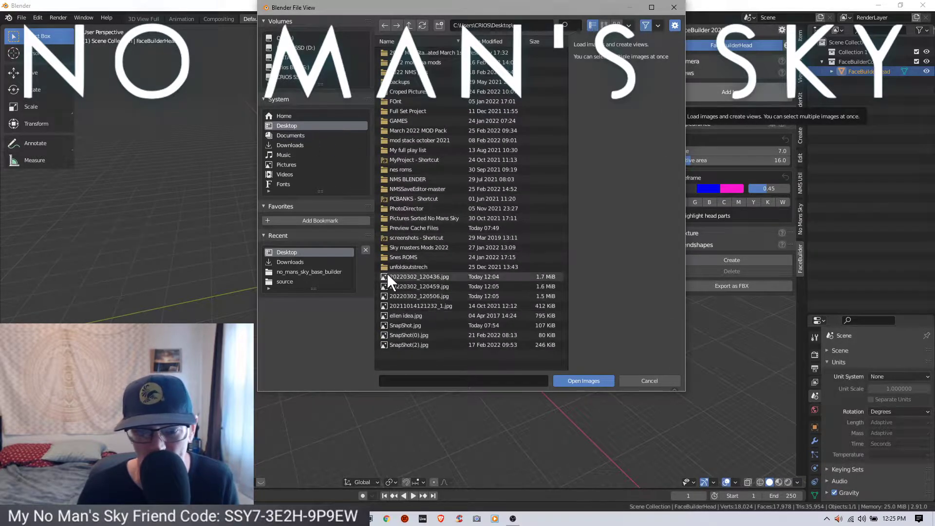
left_click_drag(375, 277, 413, 296)
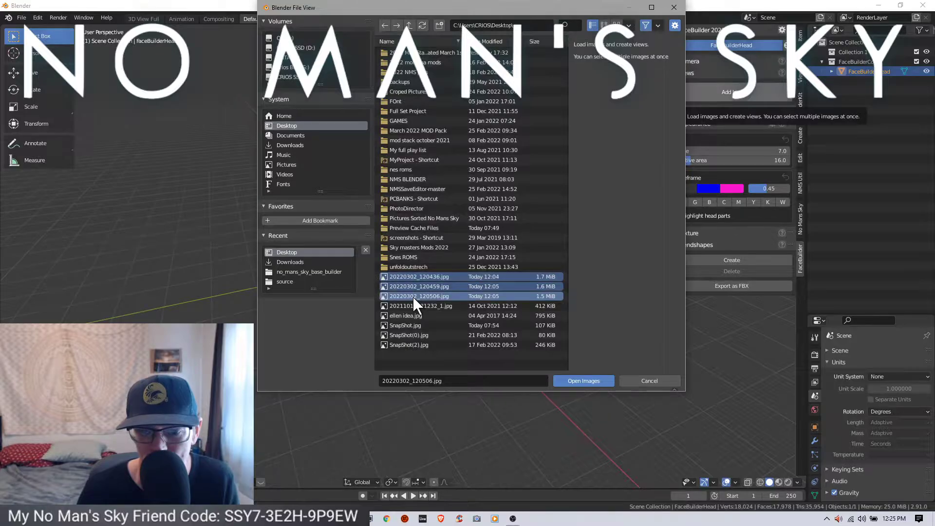
left_click(582, 380)
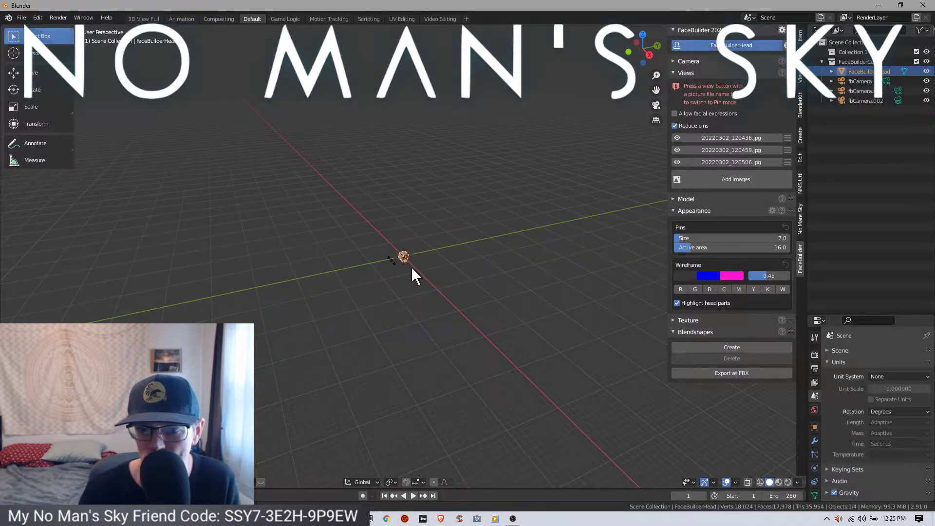
- Inspect the head and its cameras, and open the 20220302_120436.jpg view in Pin mode
scroll(411, 265, "up", 10)
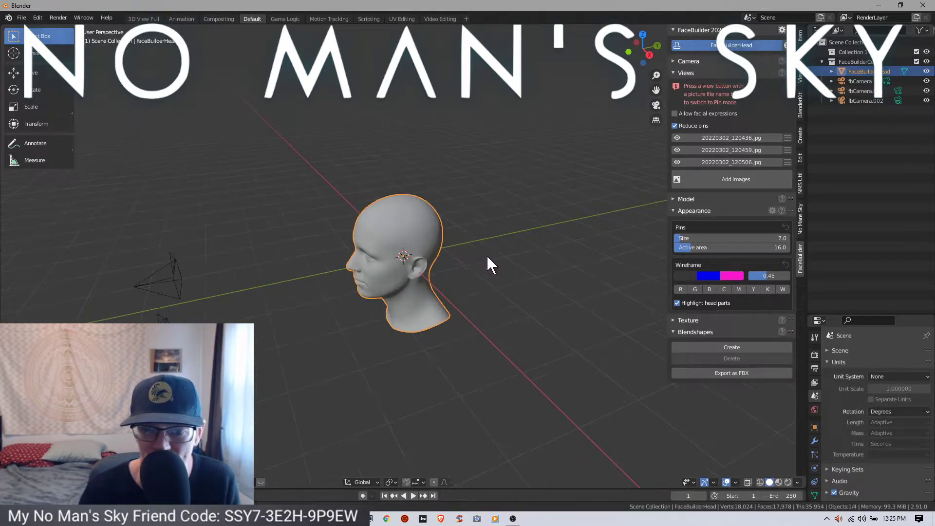
middle_click_drag(487, 255, 595, 221)
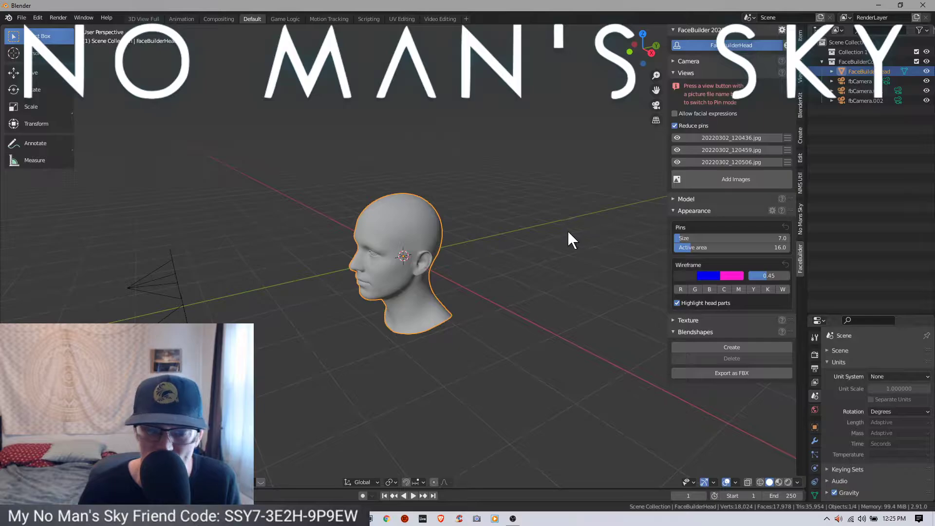
scroll(560, 236, "down", 4)
mouse_move(480, 251)
middle_mouse_down()
mouse_move(539, 250)
mouse_move(478, 250)
middle_mouse_up()
scroll(478, 251, "up", 3)
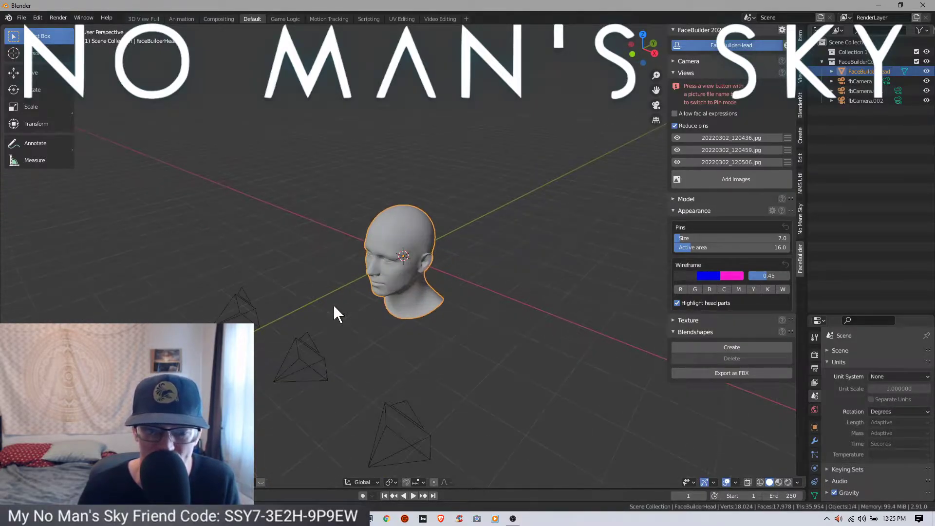
left_click(732, 137)
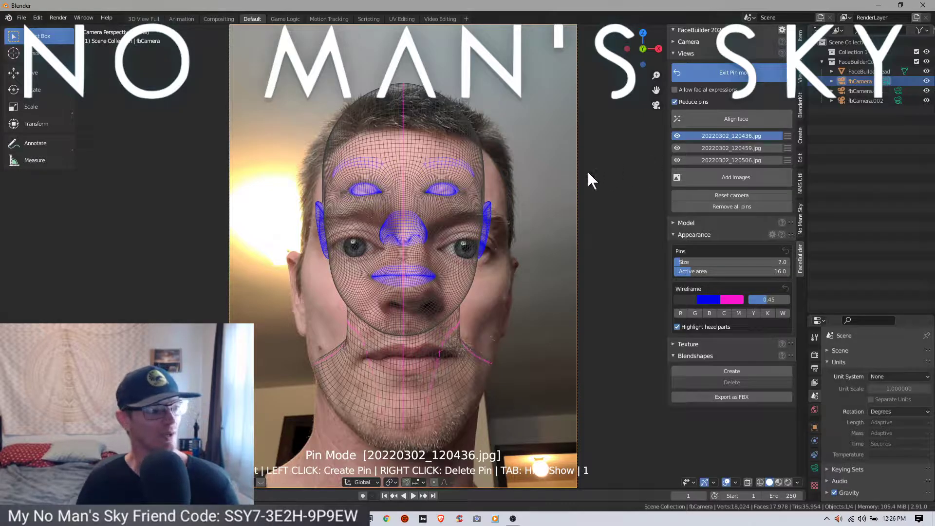
- Place pins on the wireframe's nose tip and head top, and on the centre and both corners of each eye
left_click(401, 222)
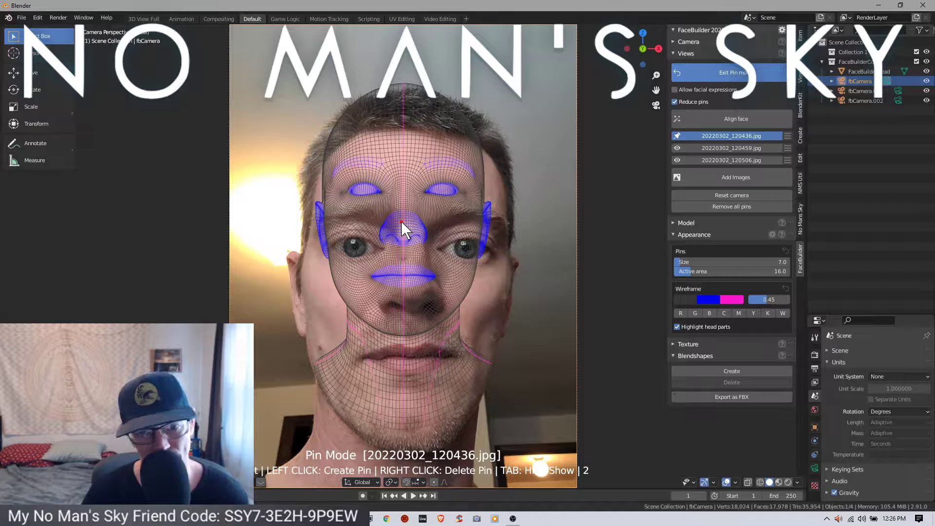
left_click(403, 85)
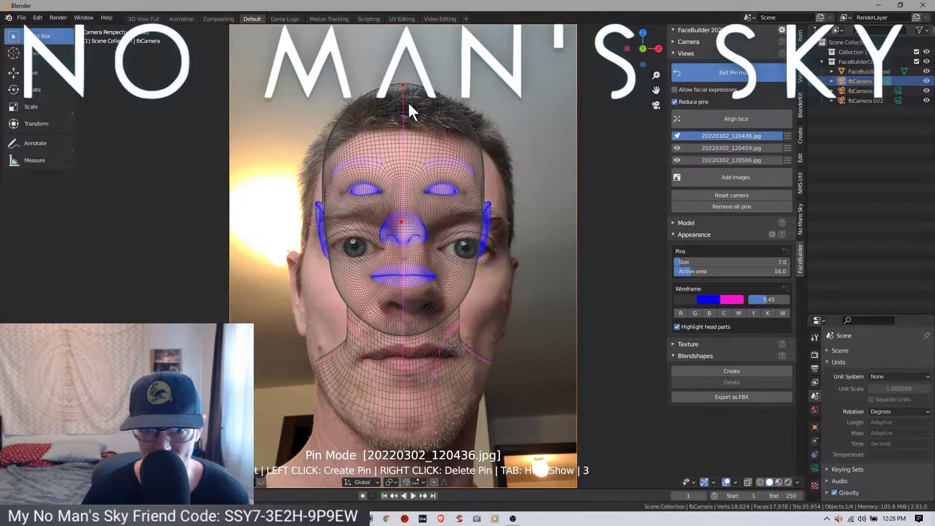
left_click(443, 186)
left_click(363, 189)
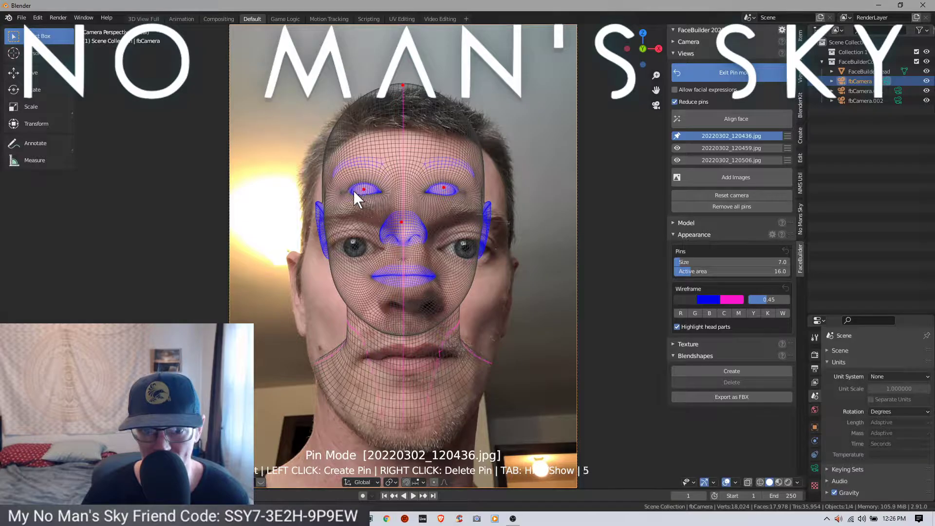
left_click(350, 191)
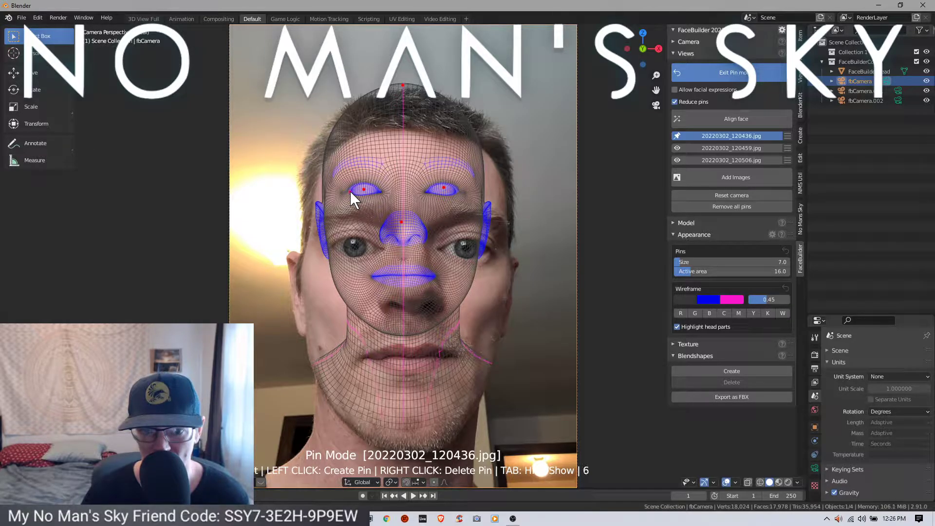
left_click(379, 190)
left_click(425, 190)
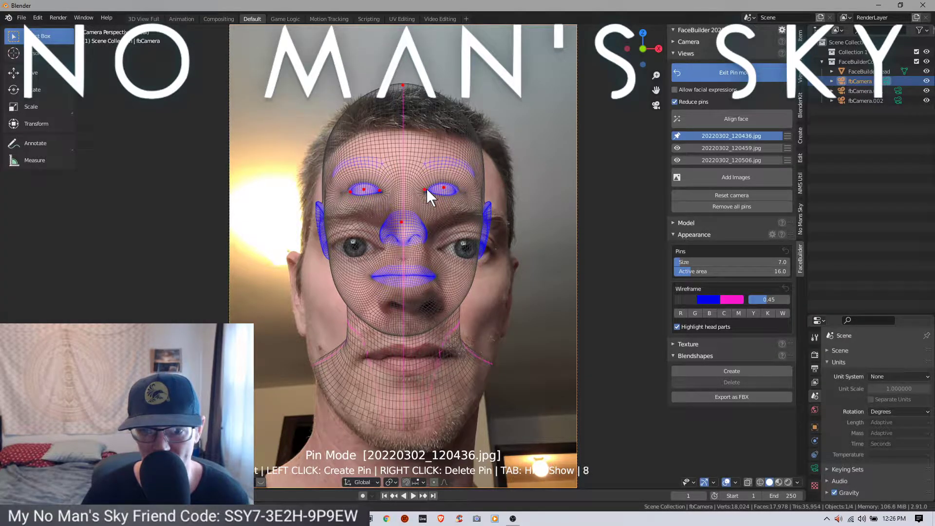
left_click(457, 191)
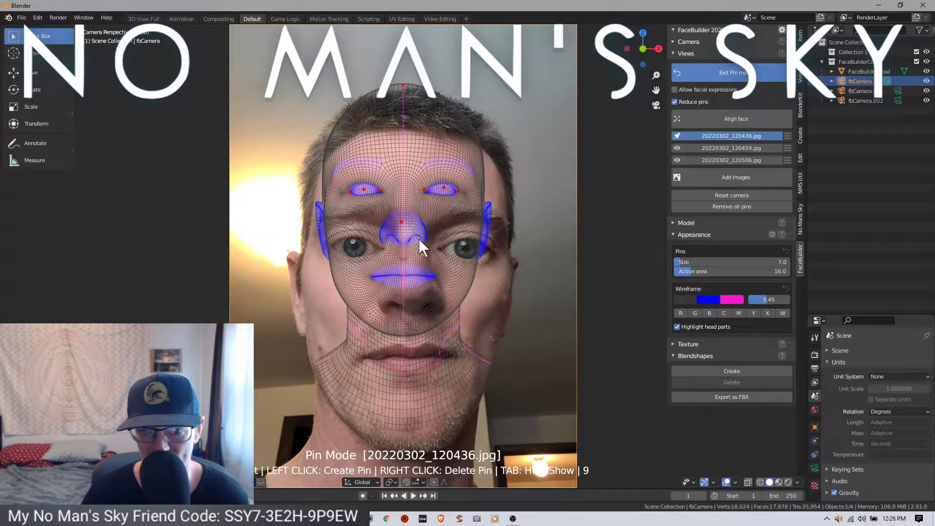
- Add pins at both nostrils, the centre and corners of the mouth, and the chin of the wireframe
left_click(415, 237)
left_click(391, 237)
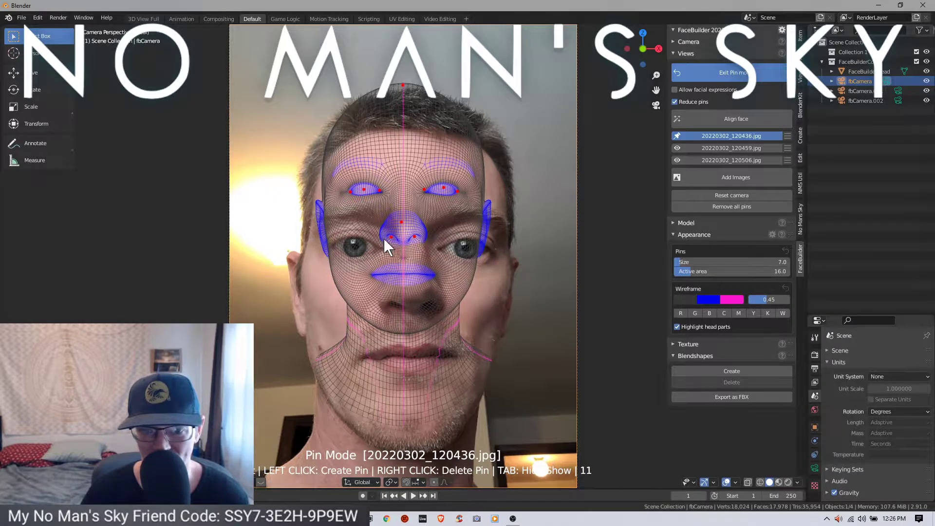
left_click(402, 274)
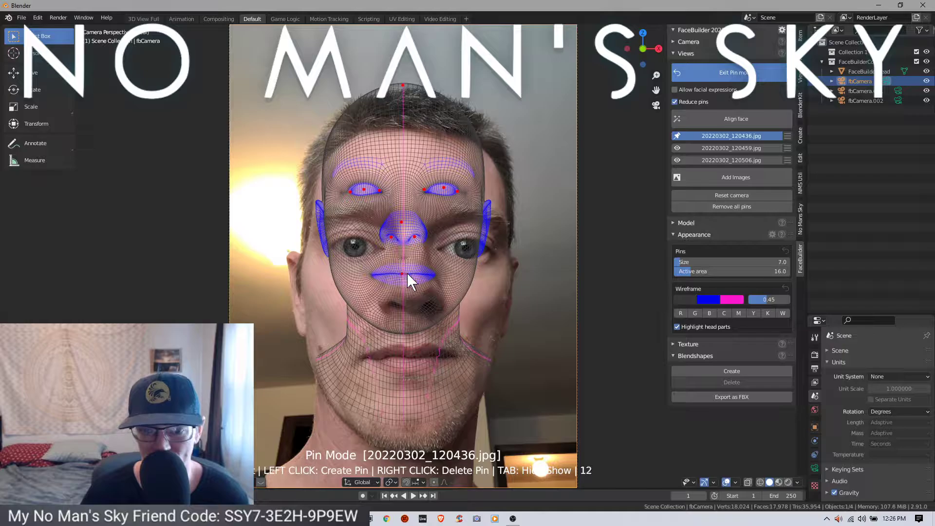
left_click(432, 272)
left_click(372, 273)
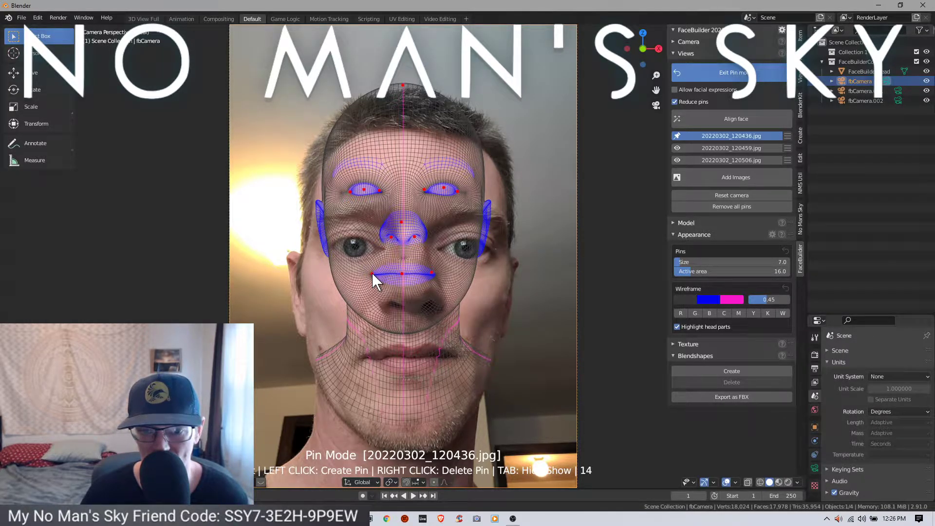
left_click(398, 330)
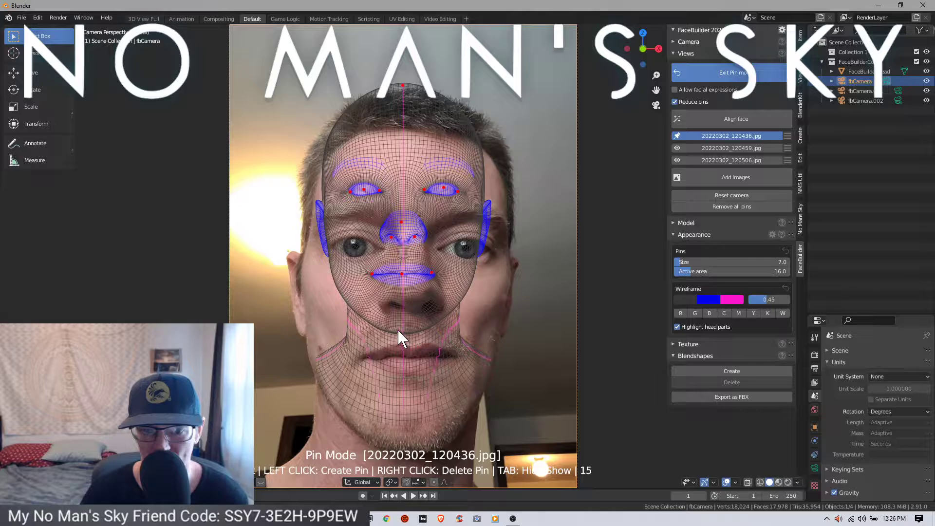
- Add a pin to the middle of each ear on the wireframe
left_click(318, 224)
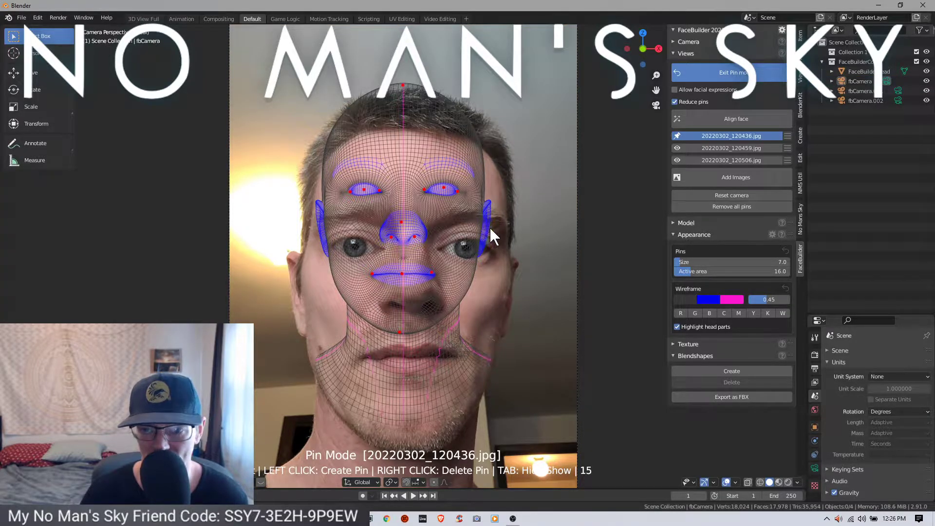
left_click(488, 229)
left_click(487, 232)
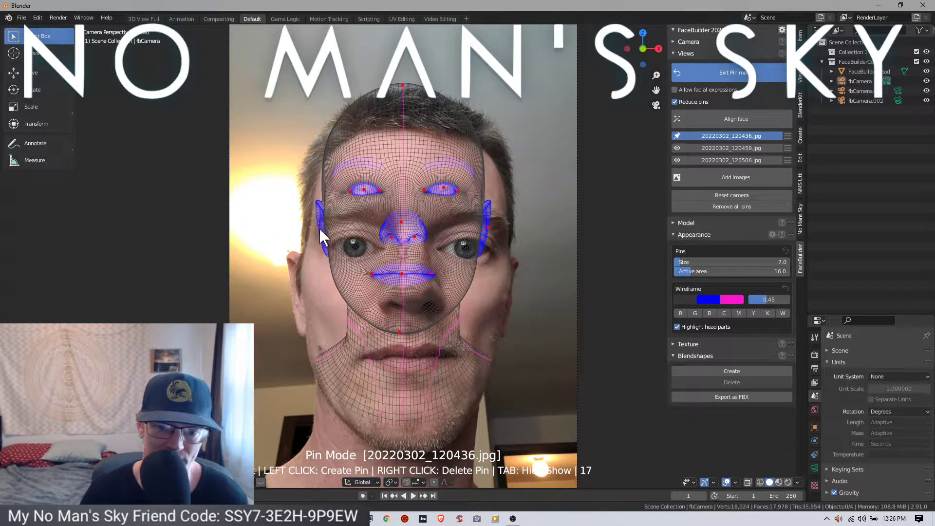
left_click(319, 229)
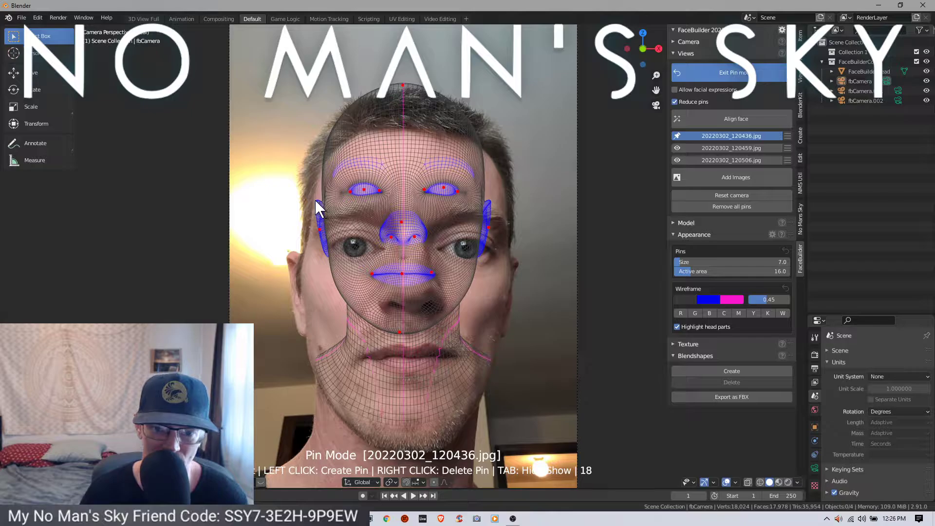
- Add pins to the top of each ear and to both sides of the jaw on the wireframe
left_click(317, 201)
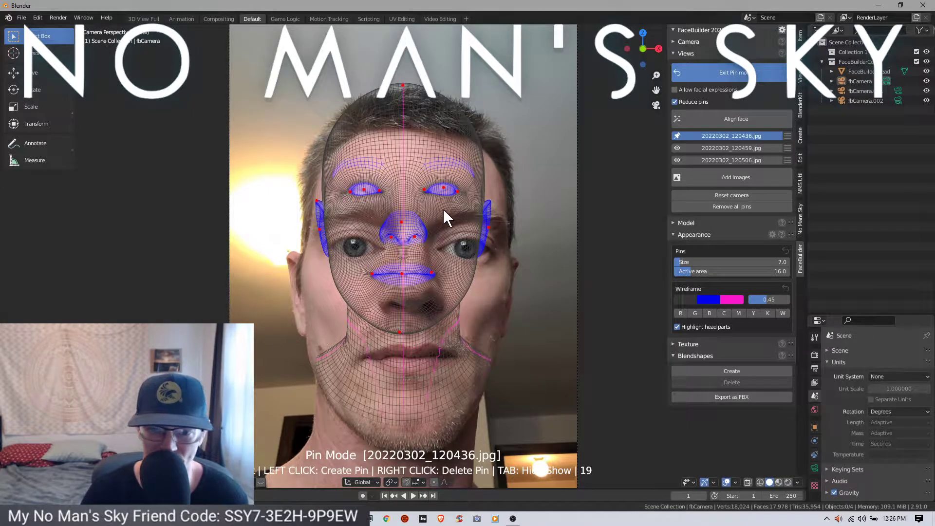
left_click(489, 203)
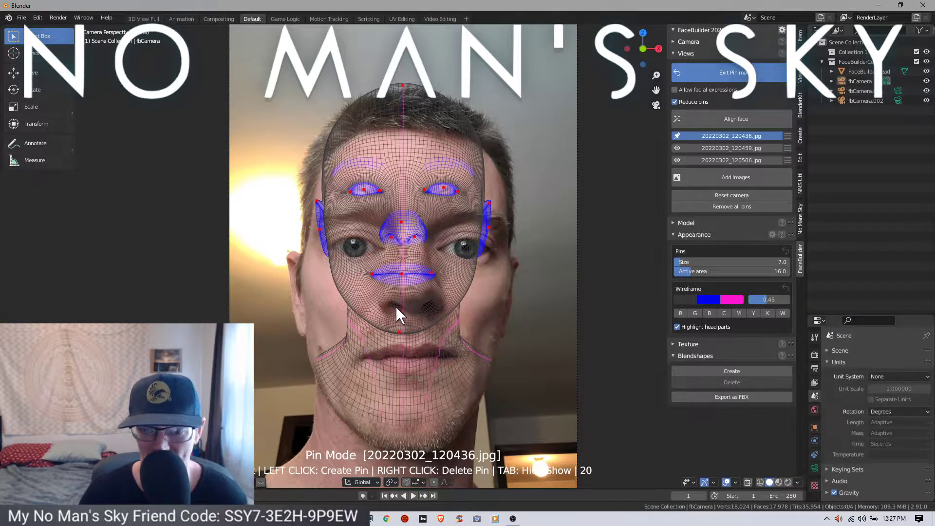
left_click(350, 307)
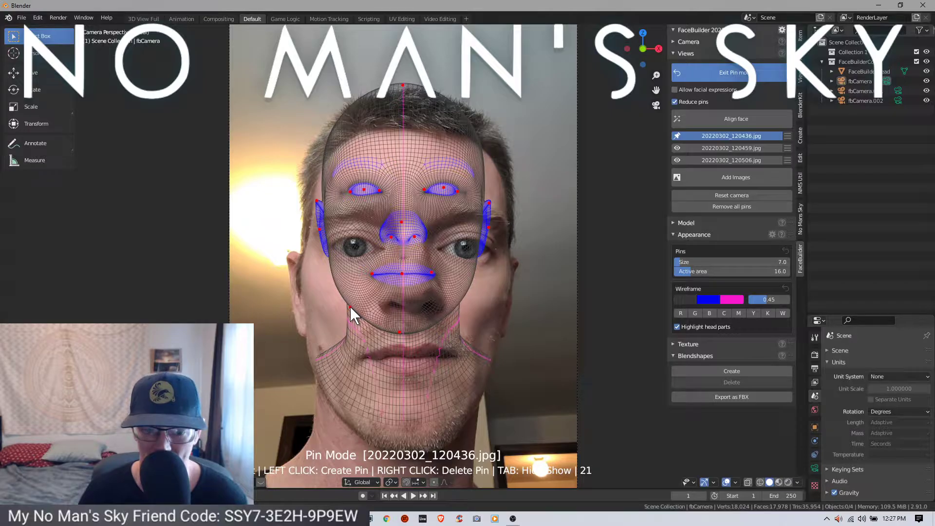
left_click(453, 308)
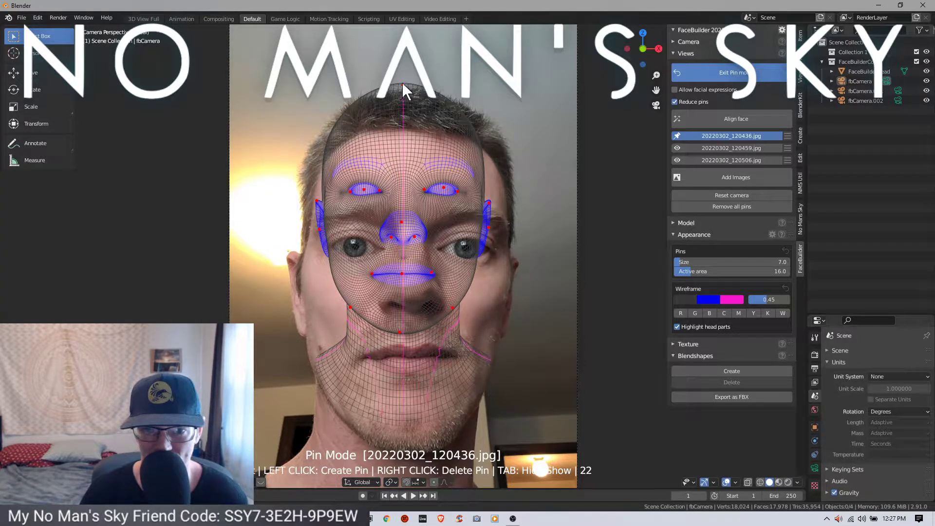
- Move the head-top, chin, left-hand ear-top and left-hand jaw pins toward the matching points of the face in the photo
left_click_drag(403, 84, 403, 122)
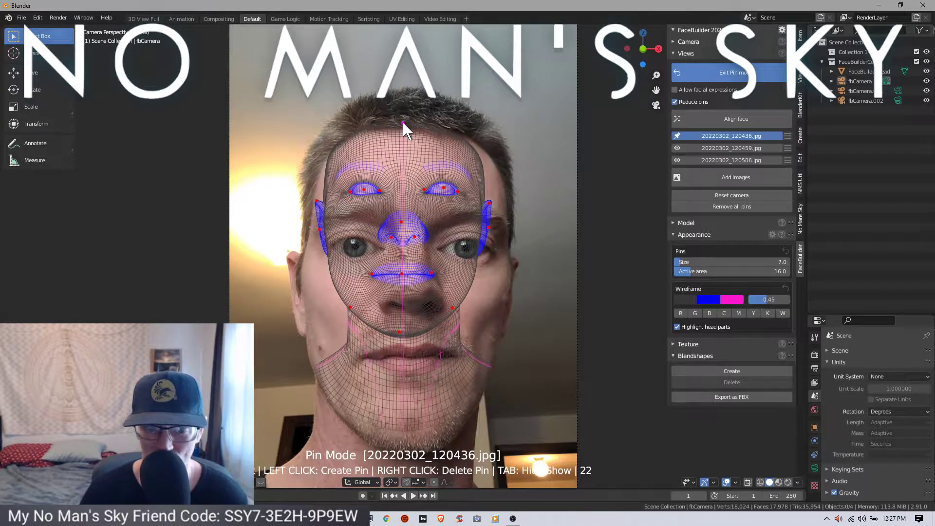
left_click(341, 191)
mouse_move(318, 202)
left_mouse_down()
mouse_move(280, 276)
mouse_move(332, 194)
left_mouse_up()
left_click_drag(399, 331, 412, 463)
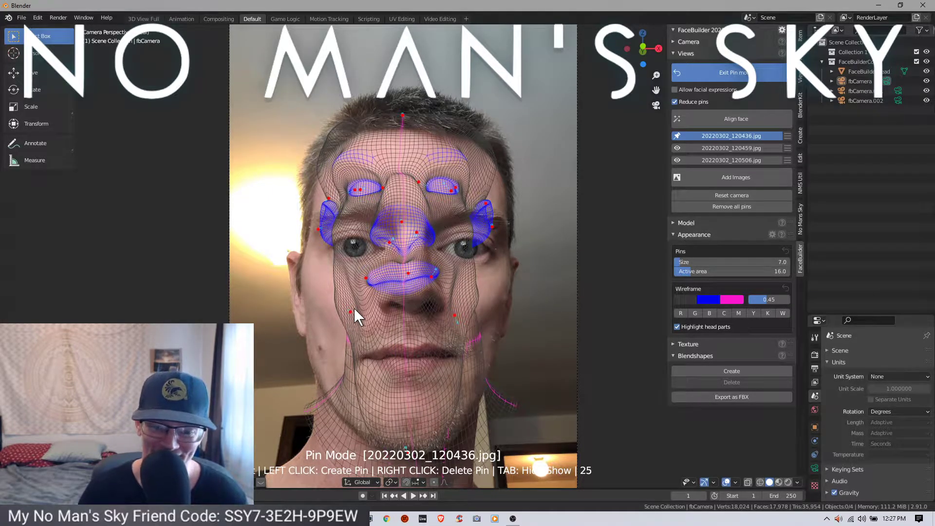
left_click_drag(350, 312, 315, 370)
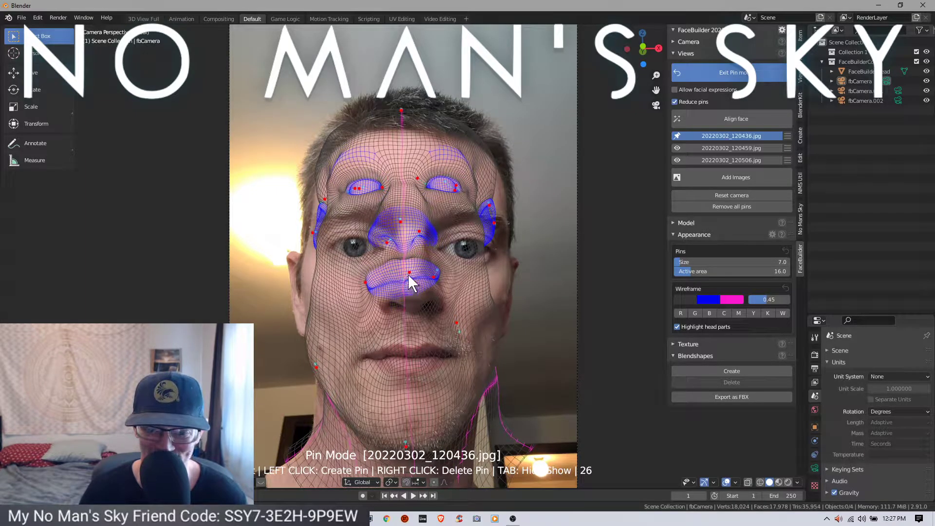
- Move the mouth's centre and corner pins down onto the lips in the photo
left_click_drag(409, 274, 417, 349)
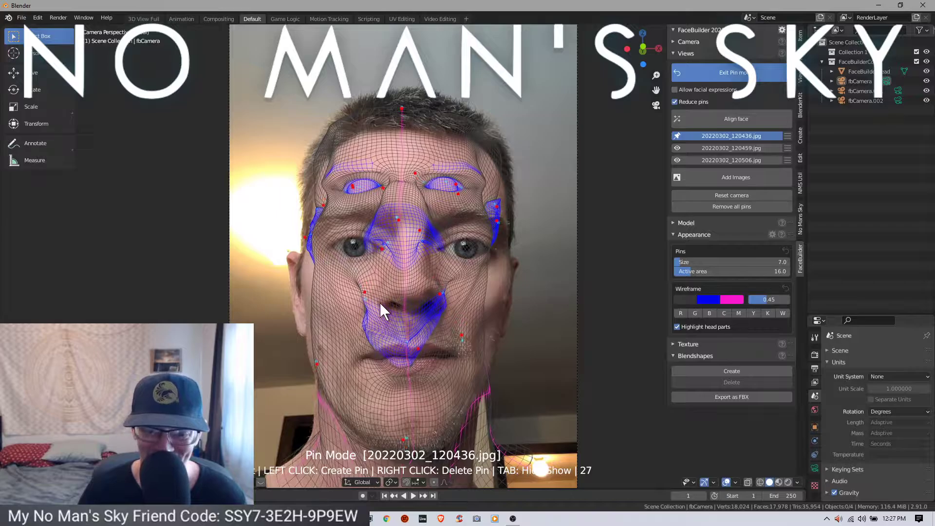
left_click_drag(364, 293, 361, 349)
left_click_drag(444, 308, 442, 381)
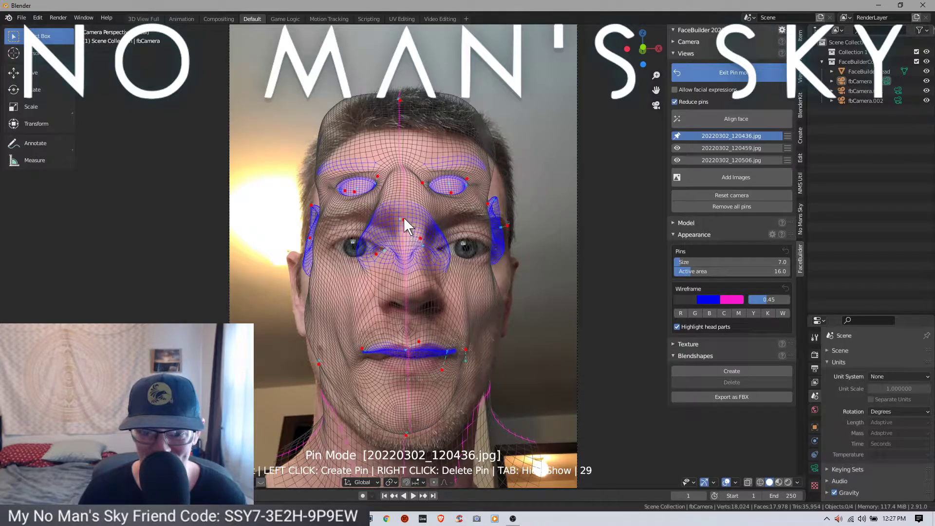
- Move the nose-tip and both nostril pins down onto the nose in the photo
left_click_drag(403, 217, 415, 306)
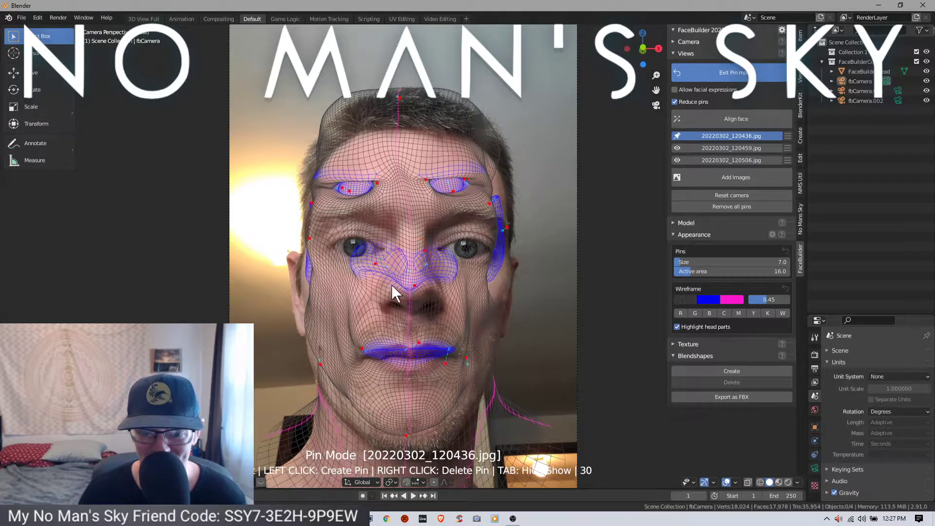
left_click_drag(377, 265, 393, 317)
left_click_drag(423, 268, 427, 304)
- Pull the left-hand eye's pins down toward the photo's eye, and lower the right-hand ear's pins to the photo's ear
left_click_drag(355, 194, 380, 258)
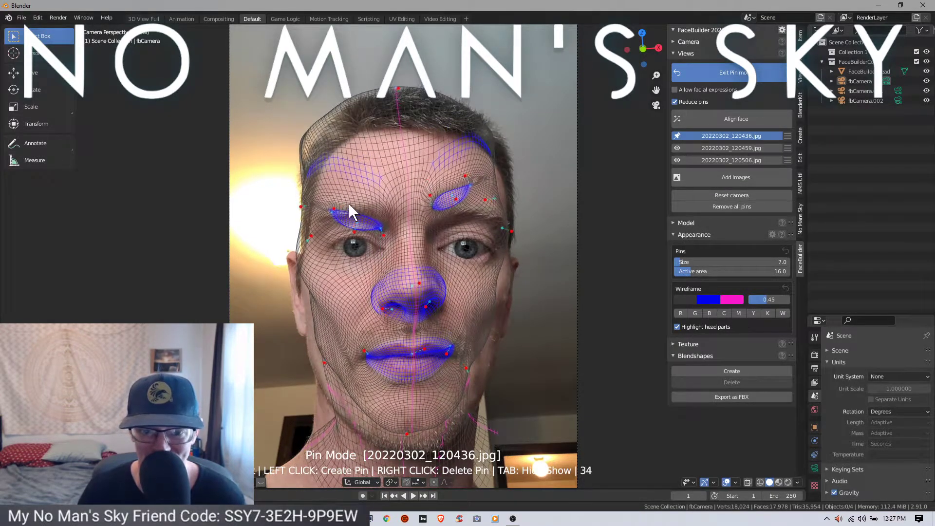
left_click_drag(335, 206, 383, 257)
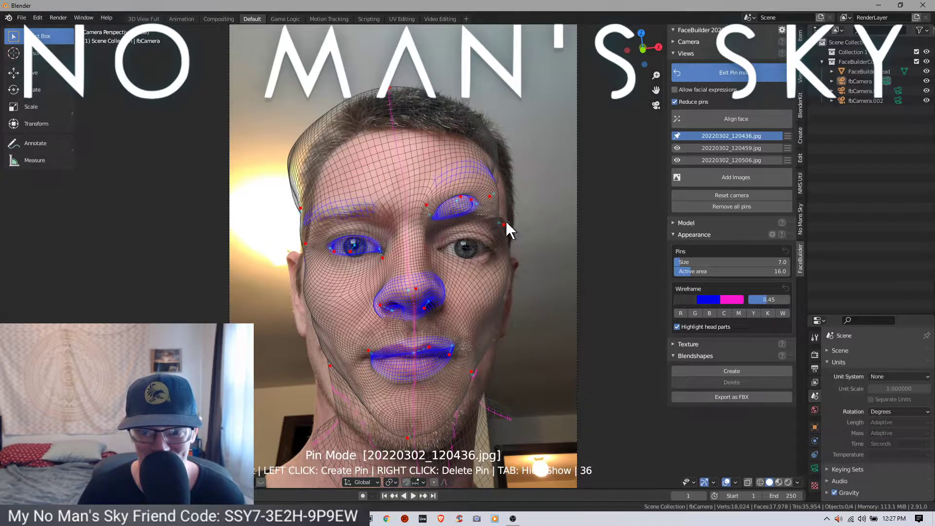
left_click_drag(505, 223, 523, 370)
left_click_drag(506, 231, 519, 265)
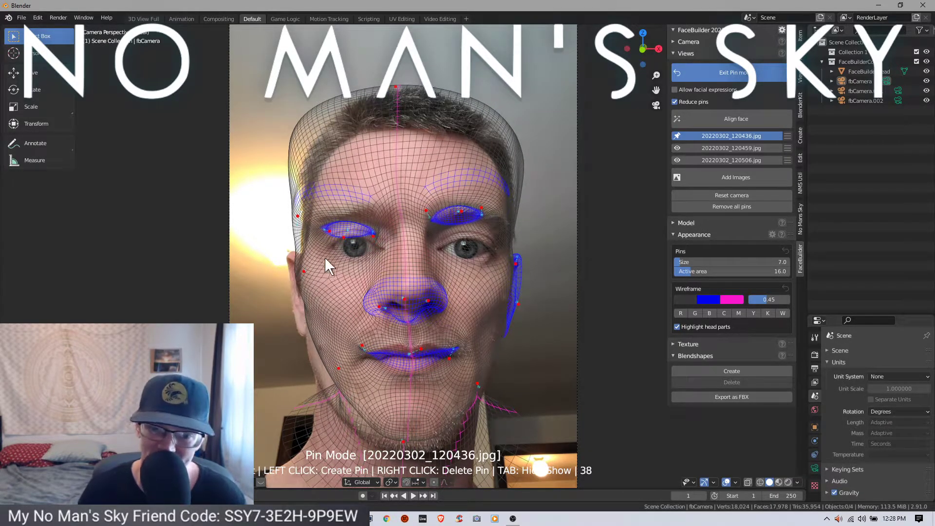
- Refine the left-hand eye's corner and centre pins to match the photo, trying a camera reset and undoing it
left_click_drag(345, 236, 347, 241)
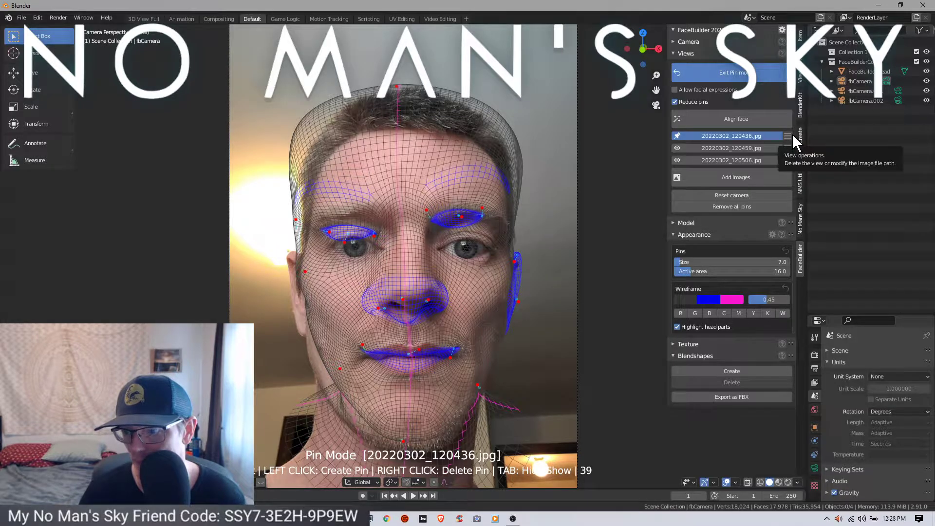
left_click(746, 194)
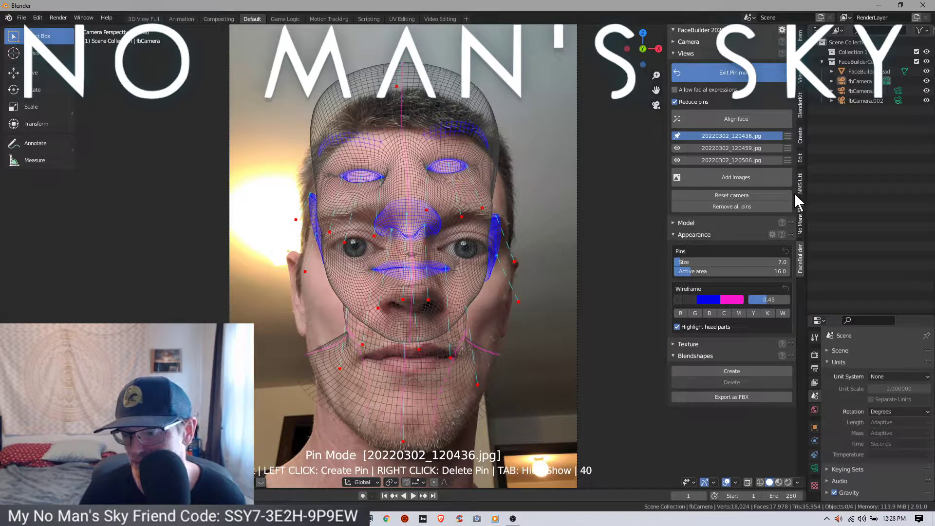
key("ctrl+z")
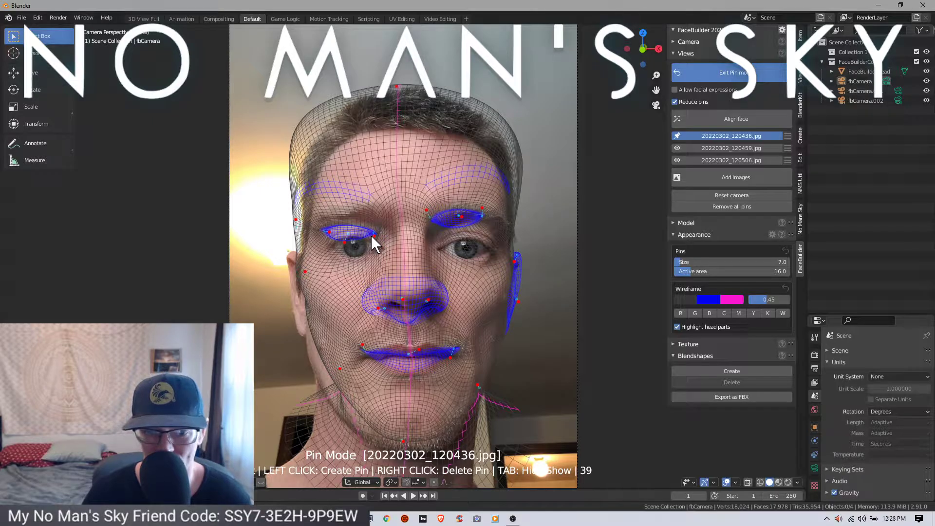
left_click_drag(372, 233, 389, 281)
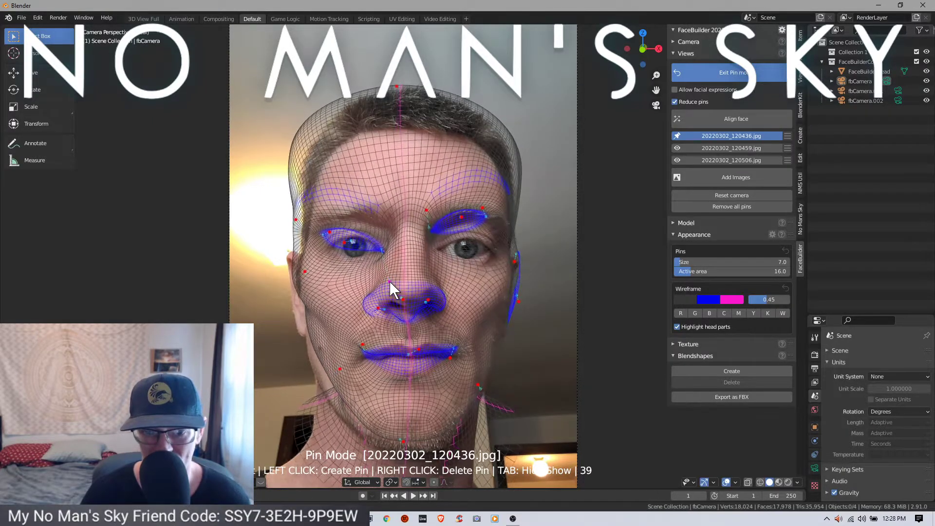
mouse_move(347, 247)
left_mouse_down()
mouse_move(349, 256)
mouse_move(332, 242)
mouse_move(340, 246)
left_mouse_up()
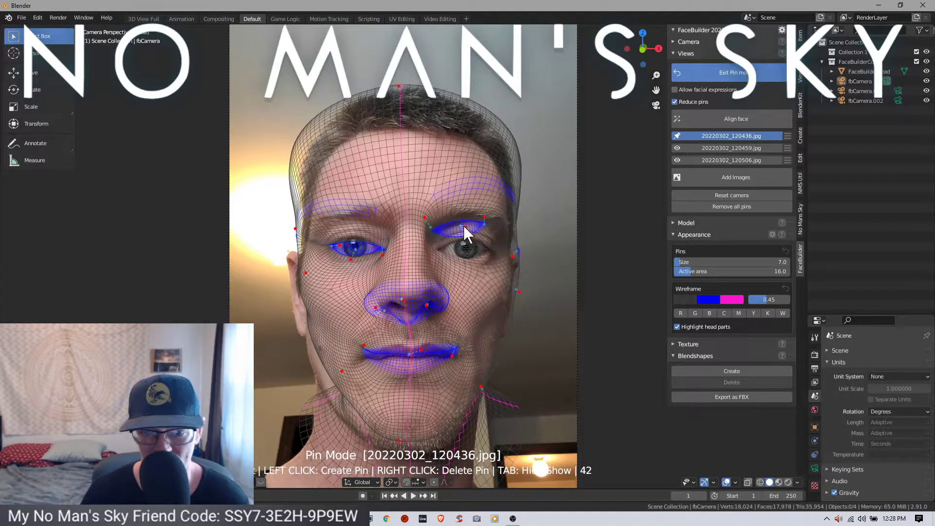
- Move the right-hand eye's centre and both corner pins onto the eye in the photo
left_click_drag(464, 226, 477, 279)
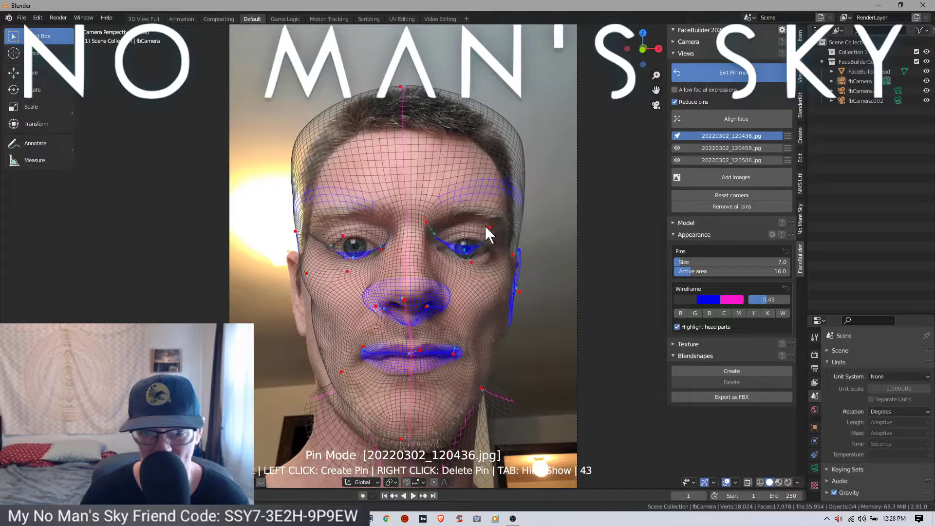
left_click_drag(487, 227, 492, 247)
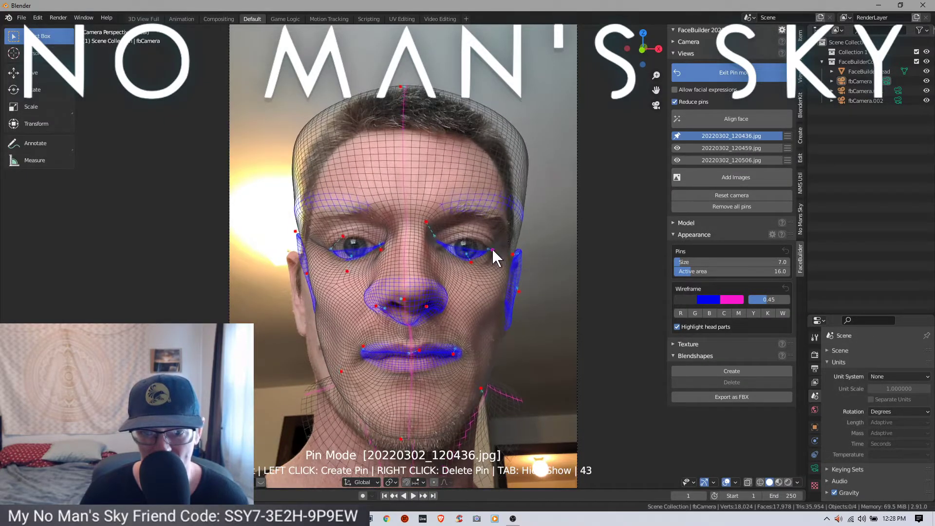
left_click_drag(426, 222, 474, 256)
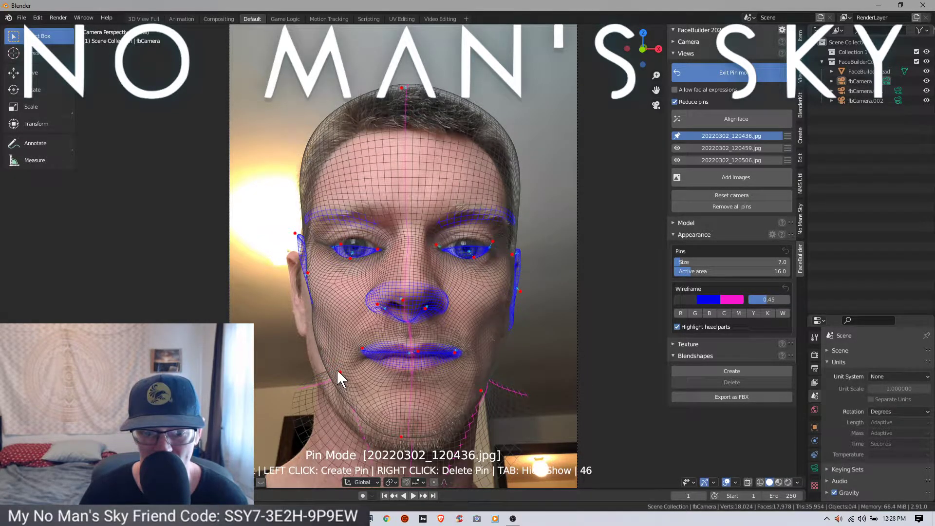
- Shift the left-hand jaw pin out to the photo's jawline, and pin the right-hand cheek edge to the face contour
left_click_drag(337, 371, 314, 387)
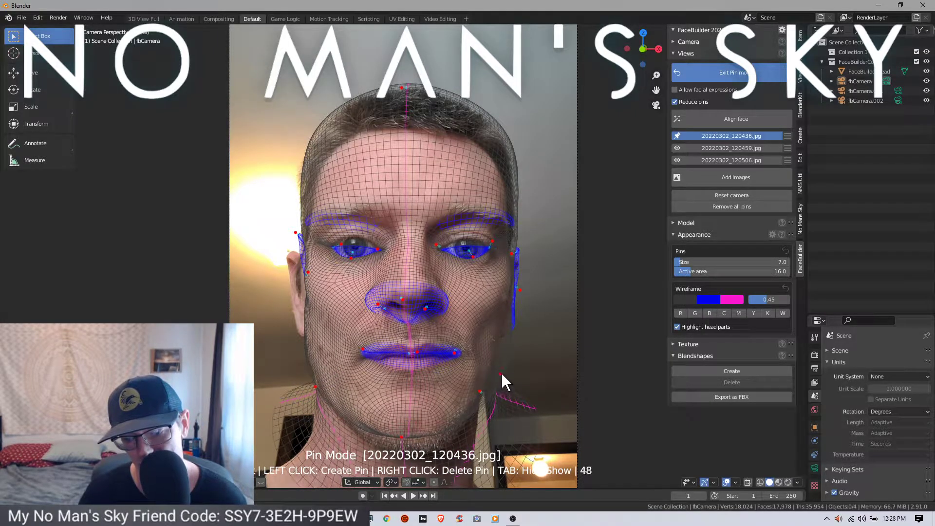
left_click_drag(496, 370, 490, 346)
left_click(492, 353)
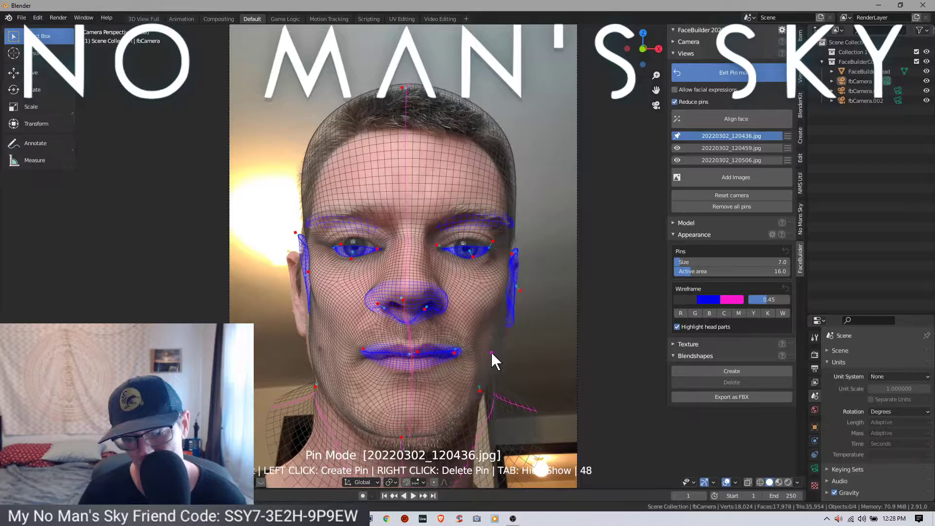
- Add and adjust extra pins on the nose to match its shape, and add a pin to the upper lip
left_click_drag(404, 314, 386, 297)
left_click(389, 345)
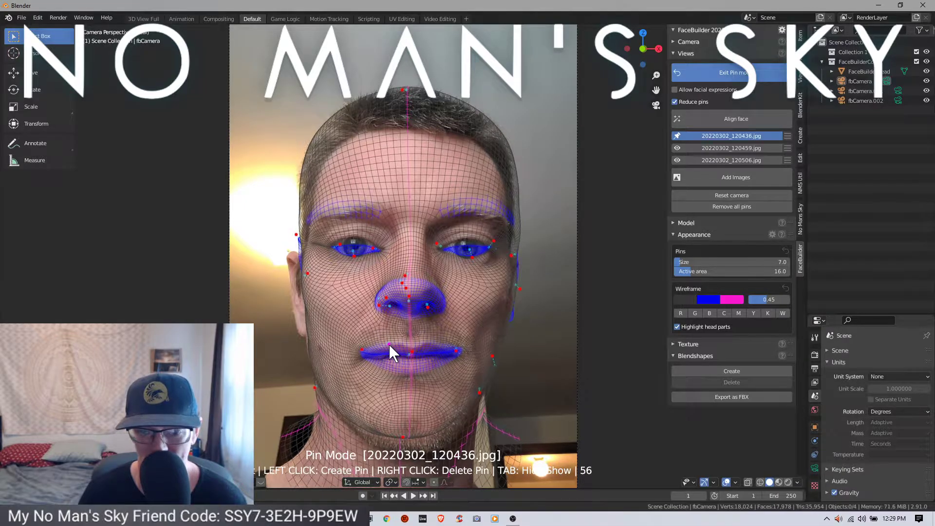
left_click(390, 346)
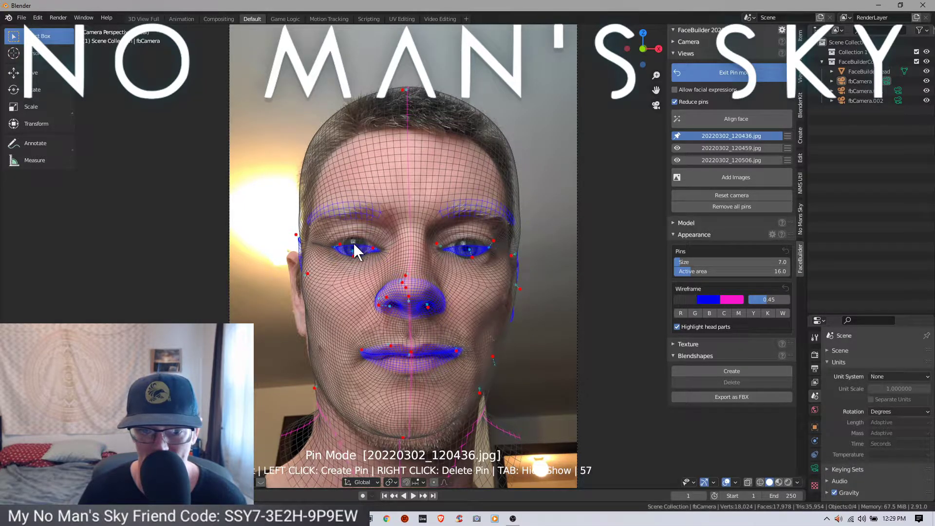
- Add pins to the upper lids of both eyes and around the right-hand eye, fitting the eyelids to the photo
left_click_drag(353, 244, 354, 230)
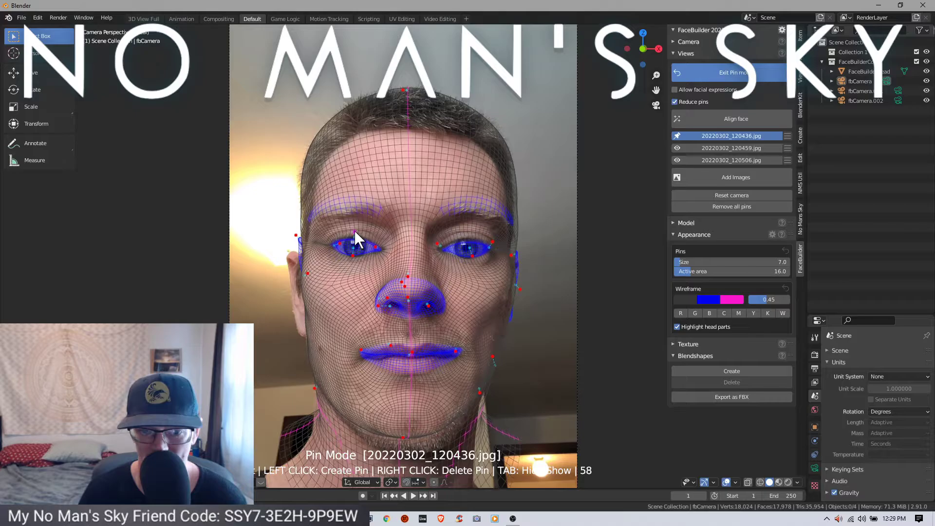
left_click(465, 241)
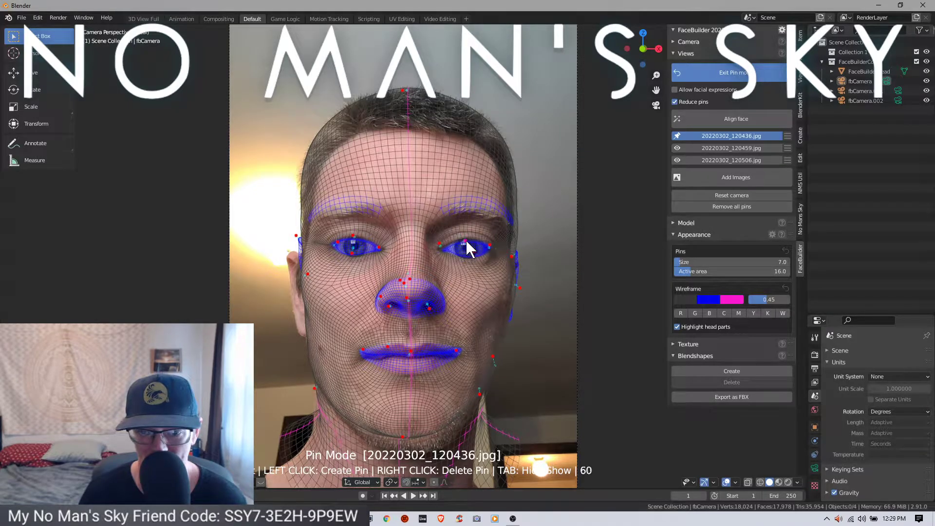
left_click(471, 250)
left_click_drag(460, 255, 459, 259)
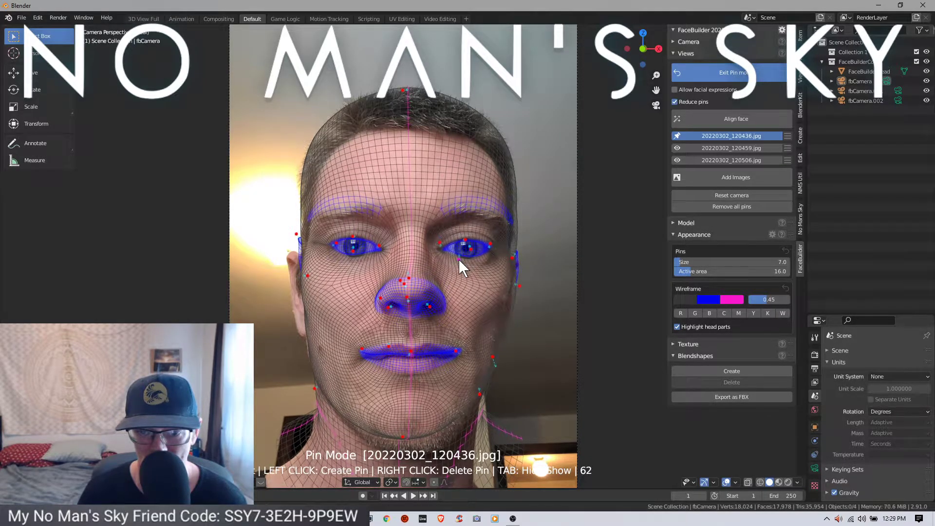
left_click(458, 262)
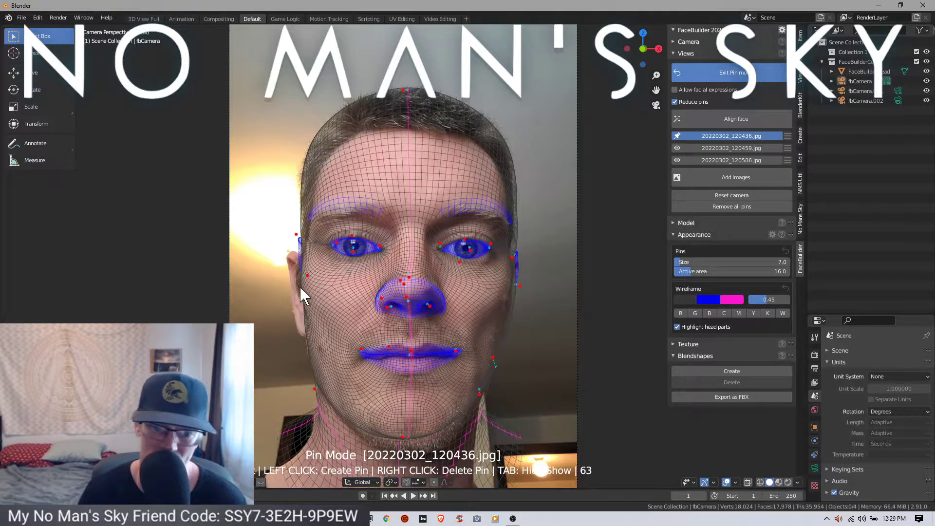
- Add a pin on the left-hand ear's edge and one on the lower lip, and fine-tune the lips to the photo
left_click(299, 257)
mouse_move(300, 256)
left_mouse_down()
mouse_move(250, 276)
mouse_move(299, 255)
left_mouse_up()
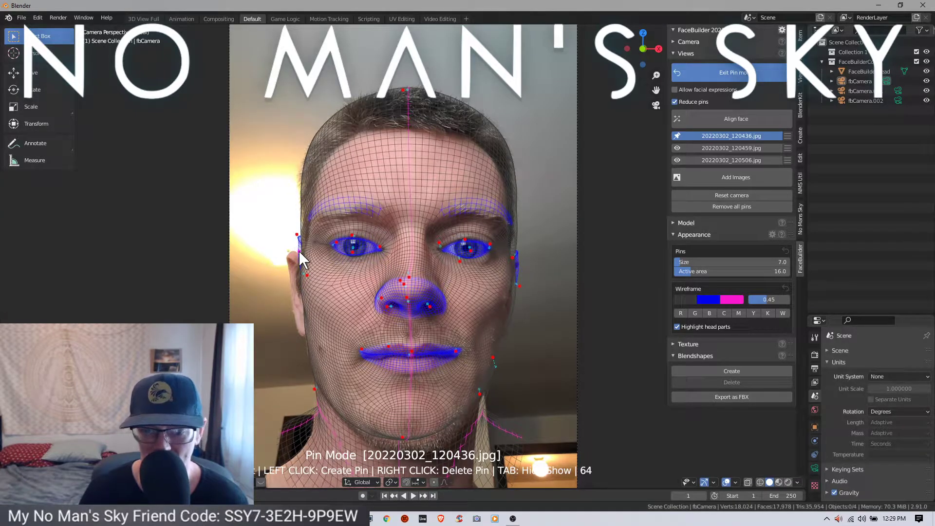
left_click(391, 367)
left_click_drag(391, 367, 412, 345)
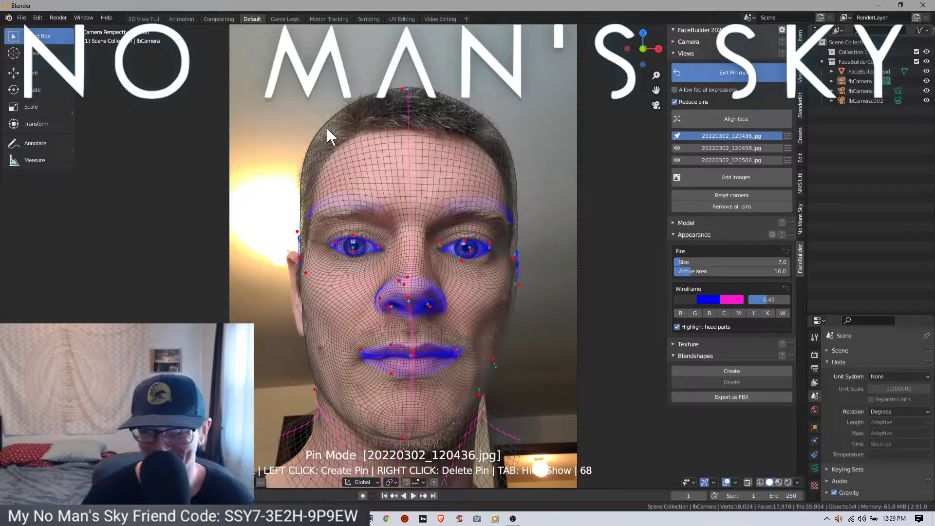
- Move the head-top pin down into the hair, slightly toward the right of the photo
left_click_drag(402, 89, 415, 108)
left_click_drag(419, 108, 415, 107)
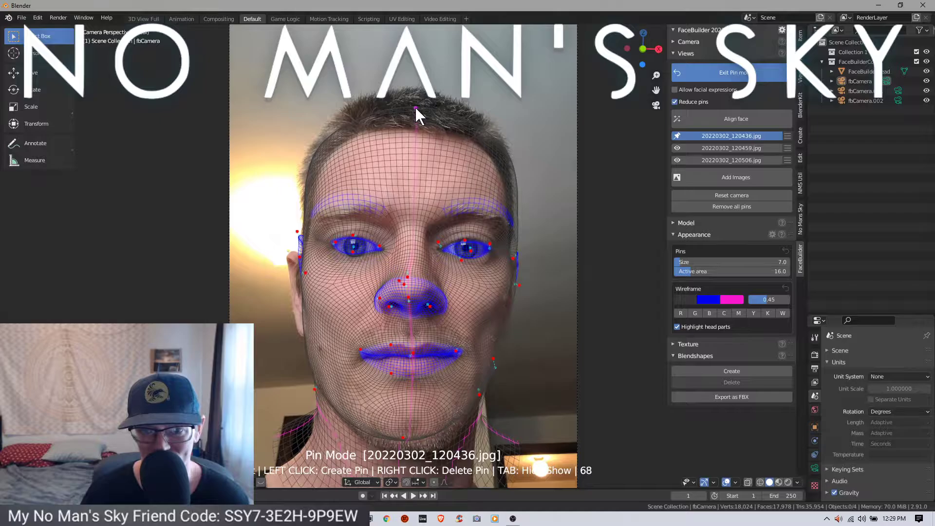
- Switch to photo 20220302_120459.jpg and turn the head wireframe toward profile with pins on the nose, ear and cheek
left_click(721, 146)
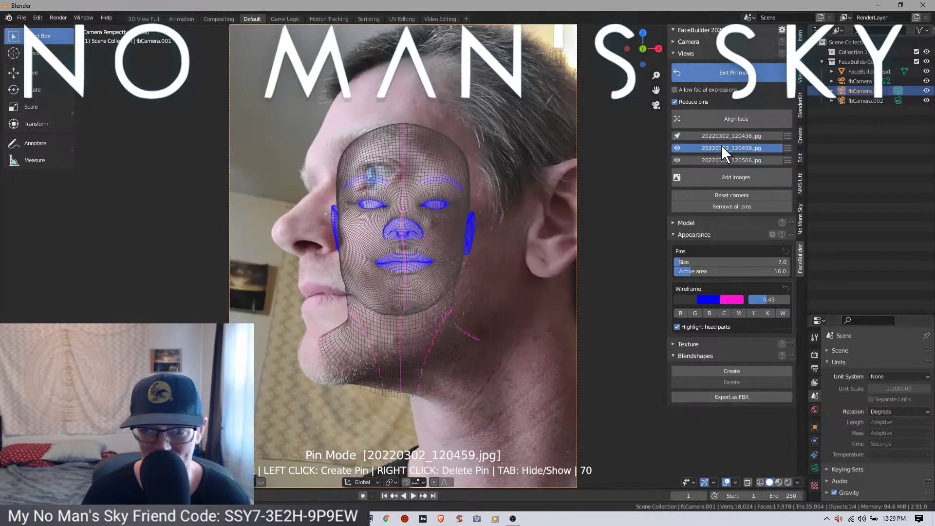
left_click_drag(401, 225, 262, 220)
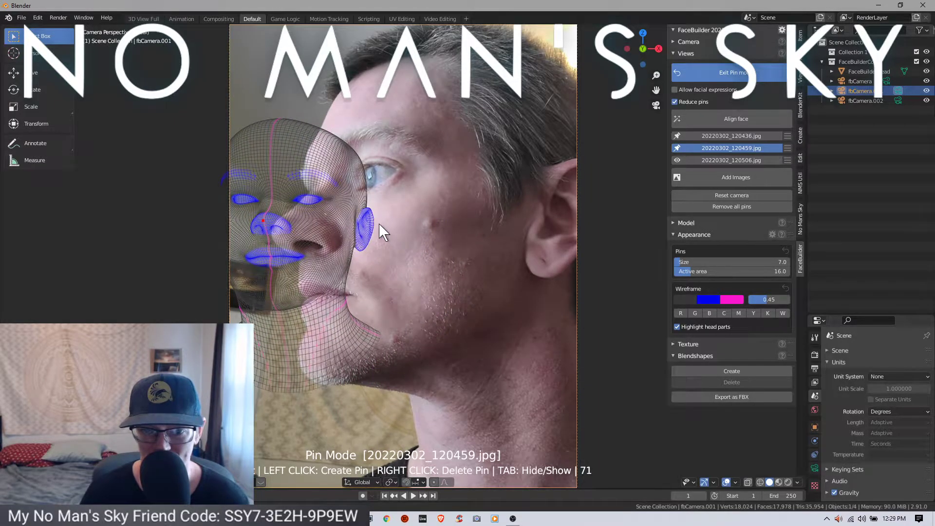
left_click_drag(371, 221, 424, 221)
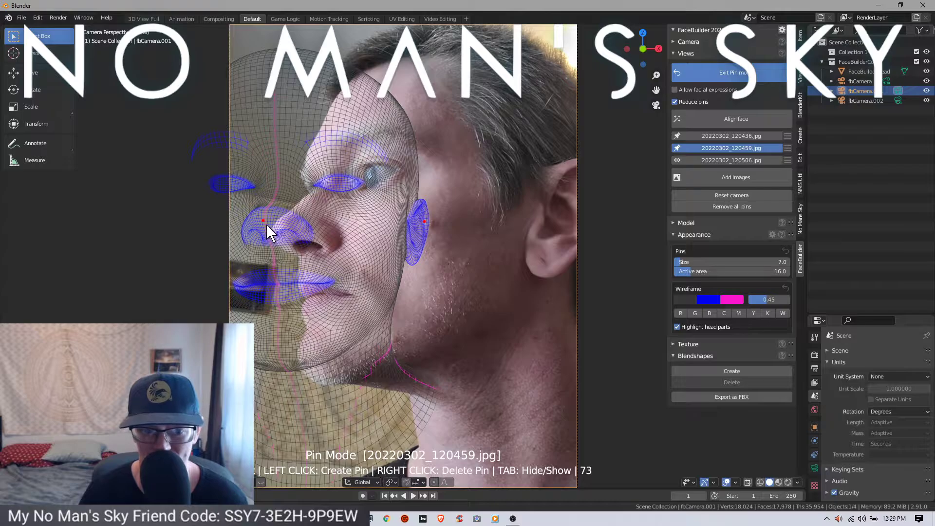
left_click_drag(262, 221, 287, 218)
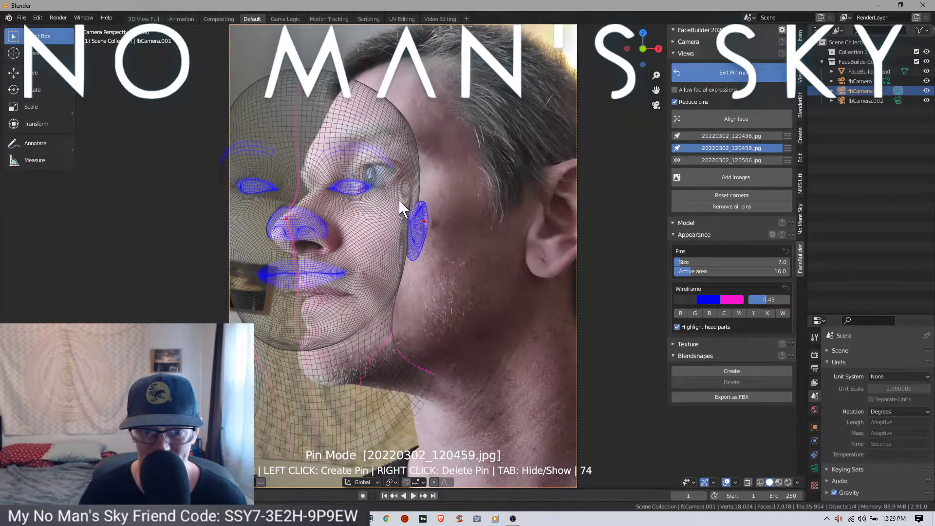
left_click_drag(403, 228, 346, 229)
left_click(371, 230)
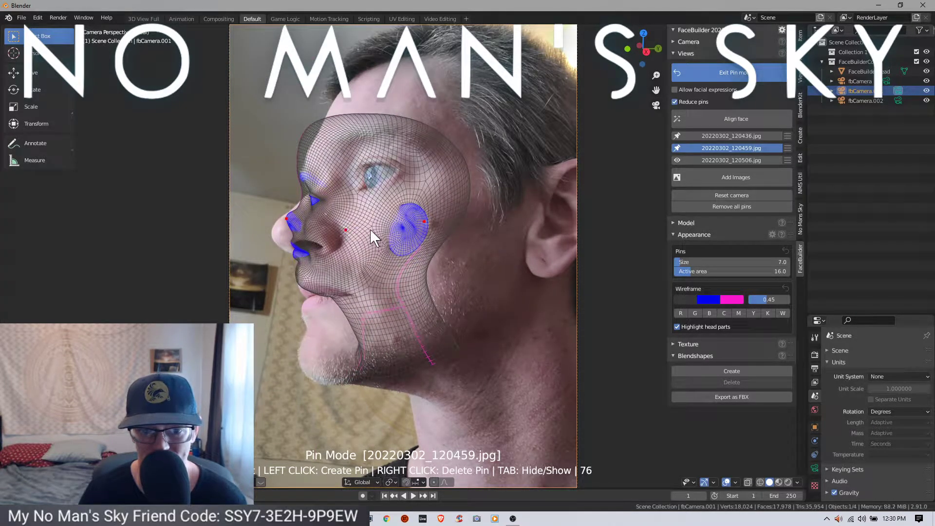
- Pin the wireframe's chin to the photo's chin and stretch its ear over the ear in the photo
left_click(299, 285)
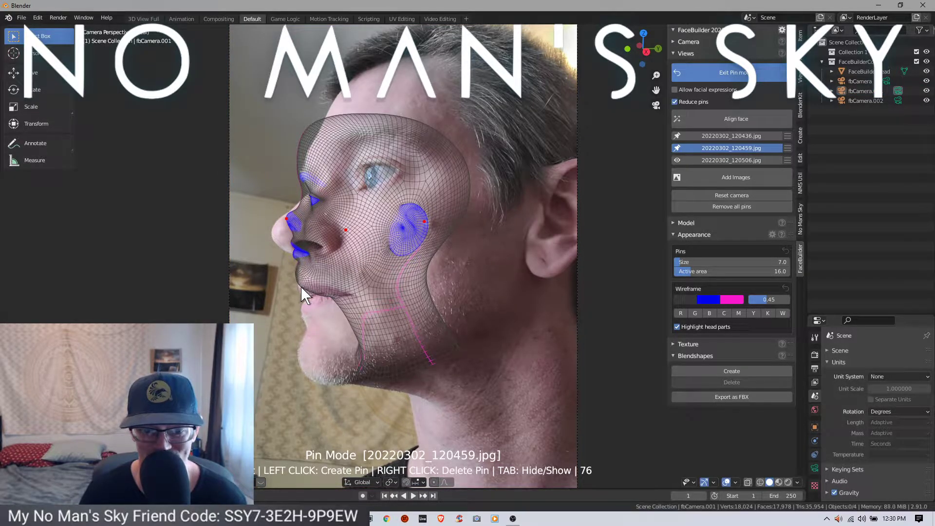
left_click_drag(303, 286, 299, 364)
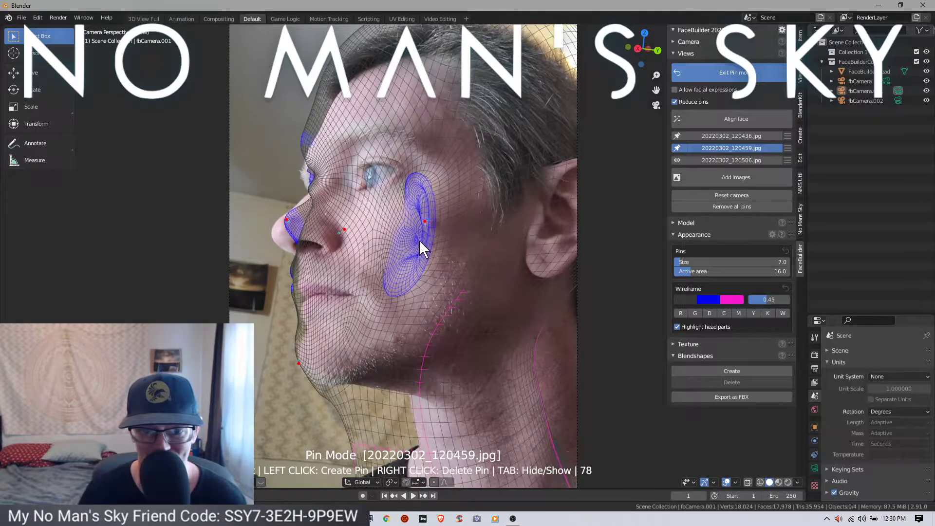
left_click_drag(426, 223, 601, 182)
left_click_drag(522, 224, 556, 216)
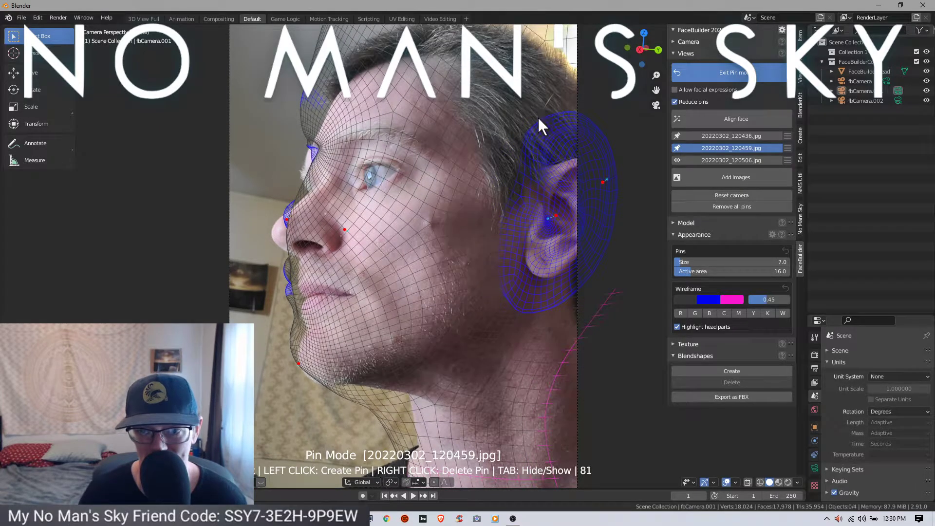
left_click_drag(538, 116, 563, 170)
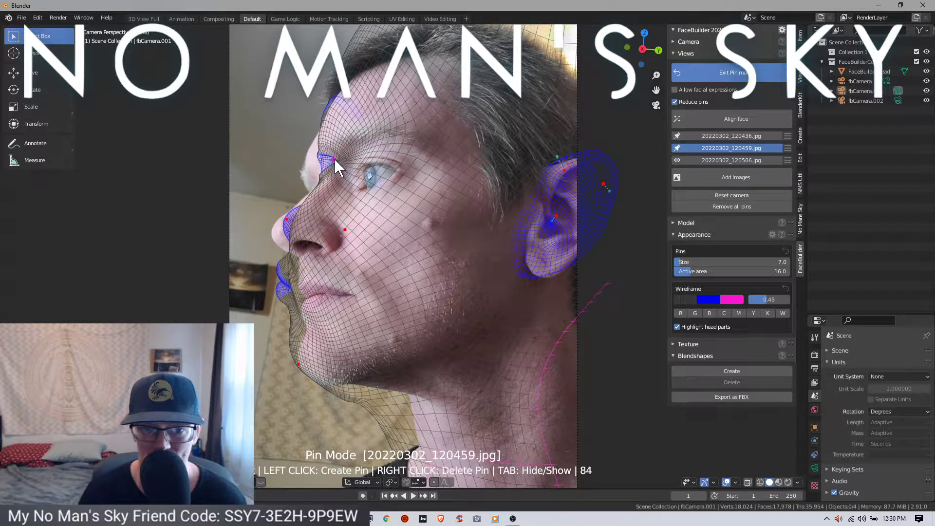
- Pin the outer eye corner, hairline, nose bridge and brow to align the upper face with the side photo
left_click_drag(334, 159, 432, 177)
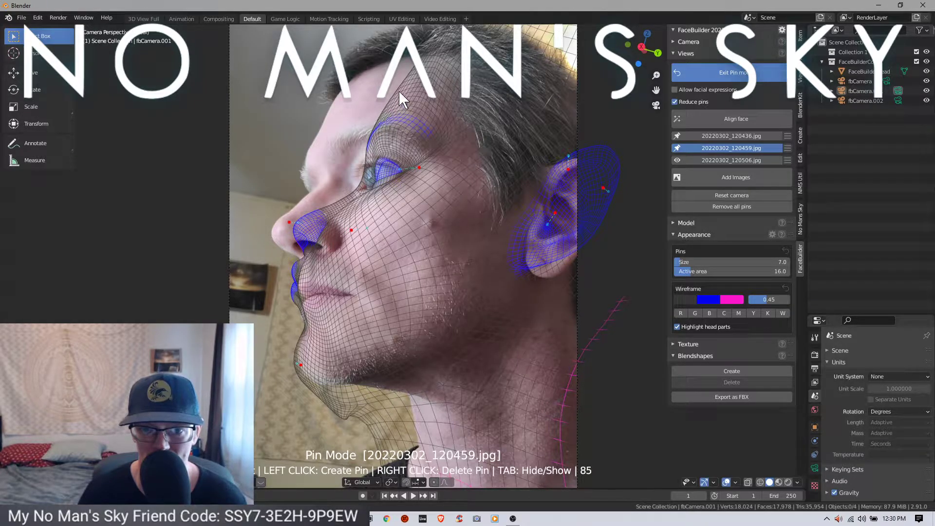
left_click_drag(466, 25, 383, 69)
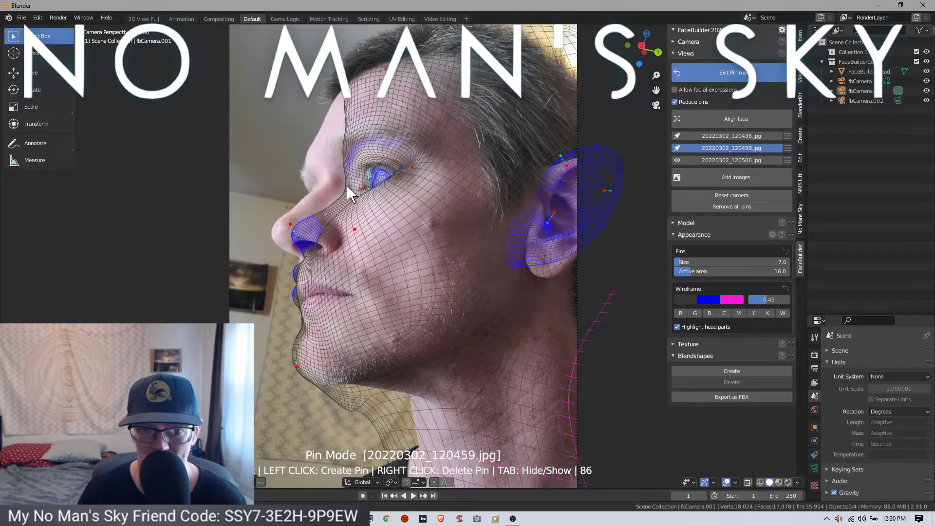
left_click_drag(346, 188, 304, 177)
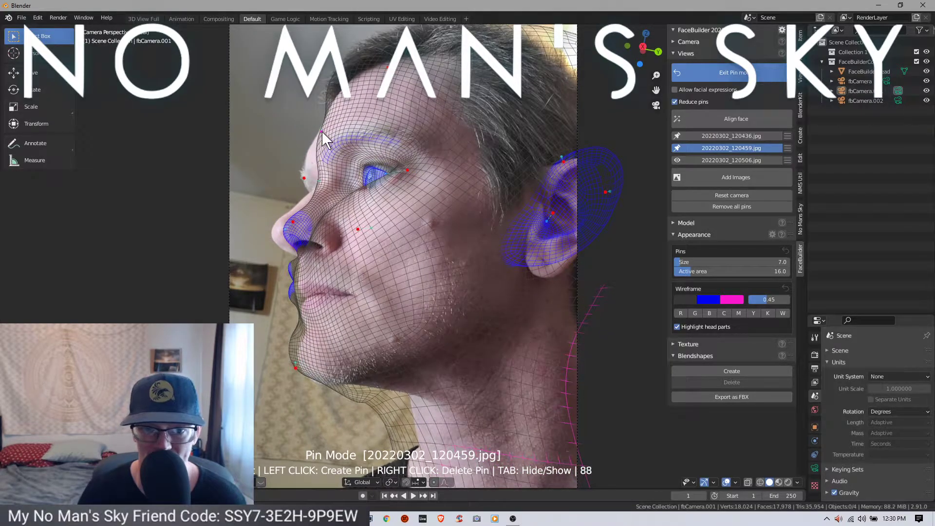
left_click_drag(323, 131, 295, 137)
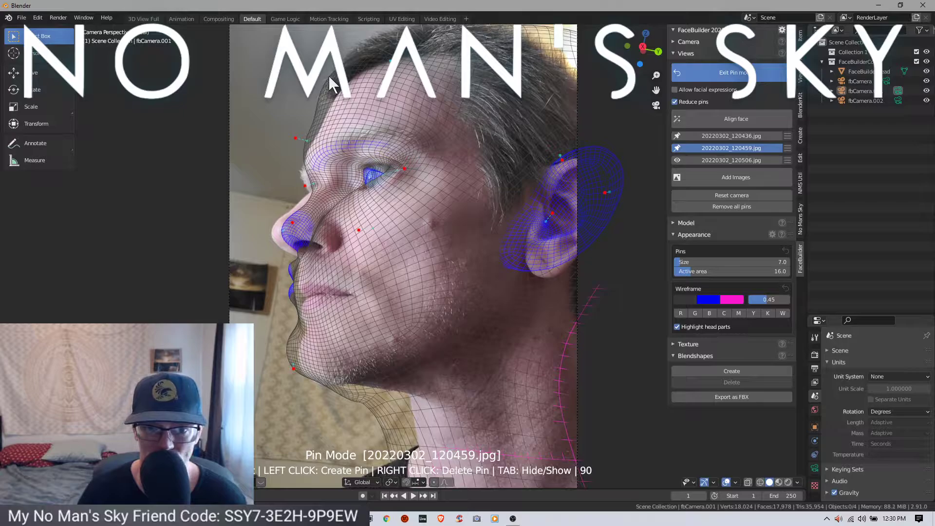
left_click_drag(330, 77, 355, 85)
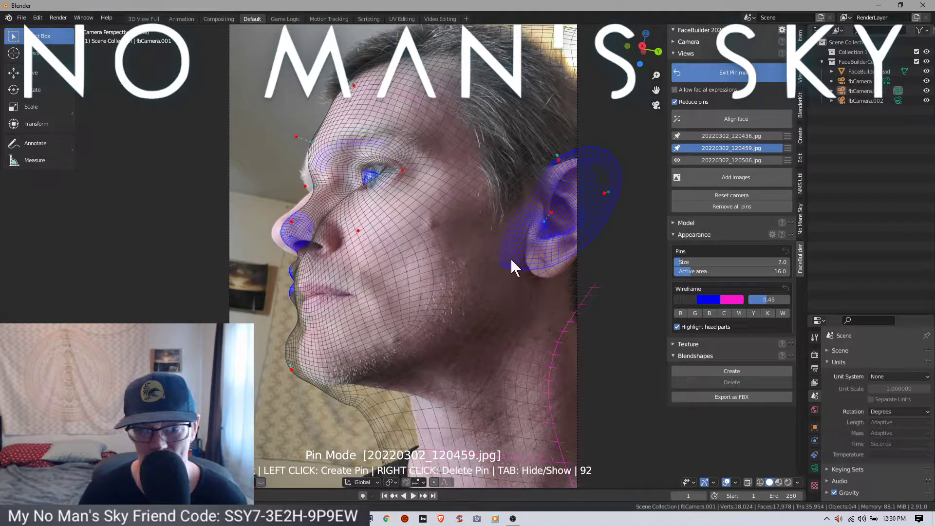
- Pin the earlobe, throat and front of the chin to match the photo's ear and jawline
left_click_drag(510, 258, 546, 268)
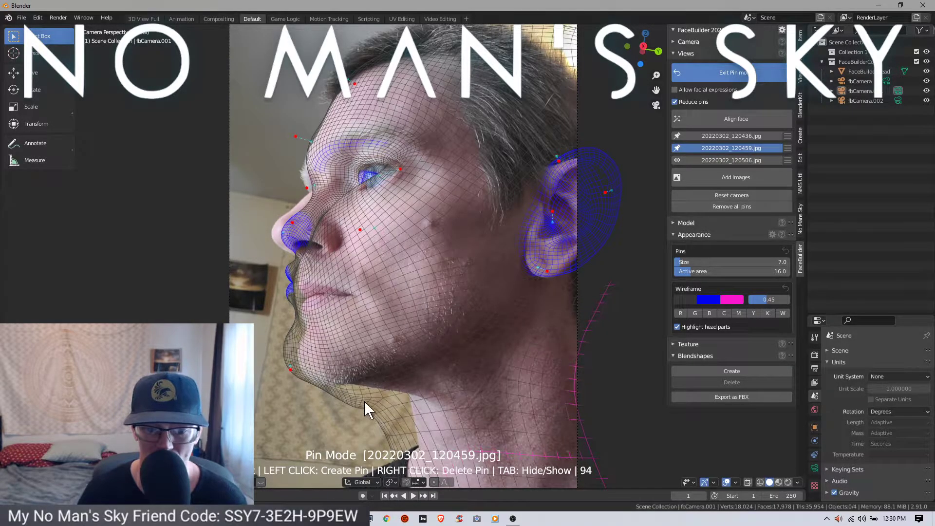
left_click_drag(364, 402, 448, 406)
left_click(277, 341)
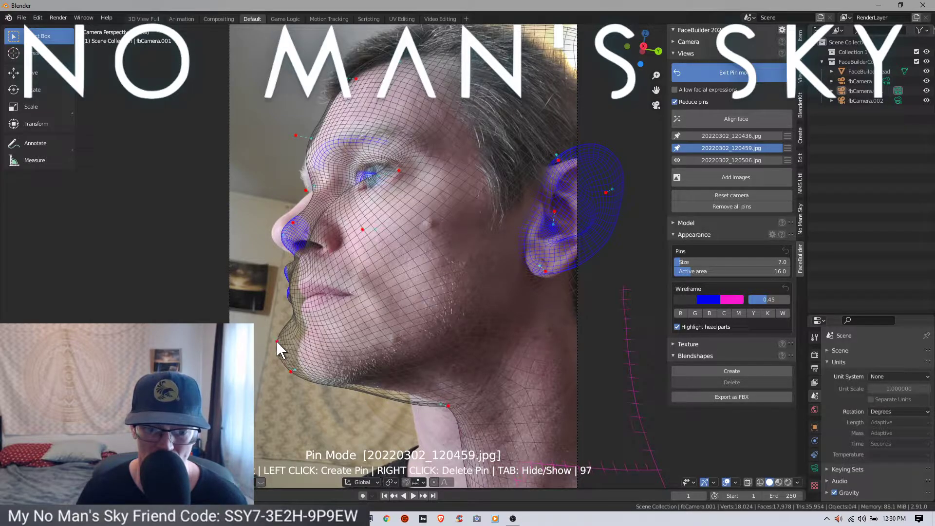
left_click_drag(276, 341, 316, 363)
- Add pins around the lips and on the cheek, and pull the nose tip out to the photo's nose profile
left_click(298, 264)
left_click(296, 276)
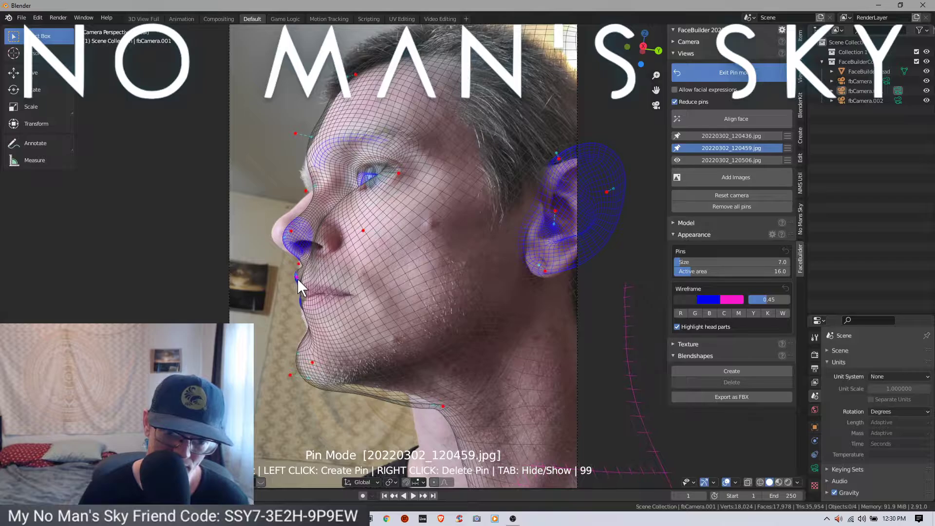
left_click_drag(297, 279, 419, 270)
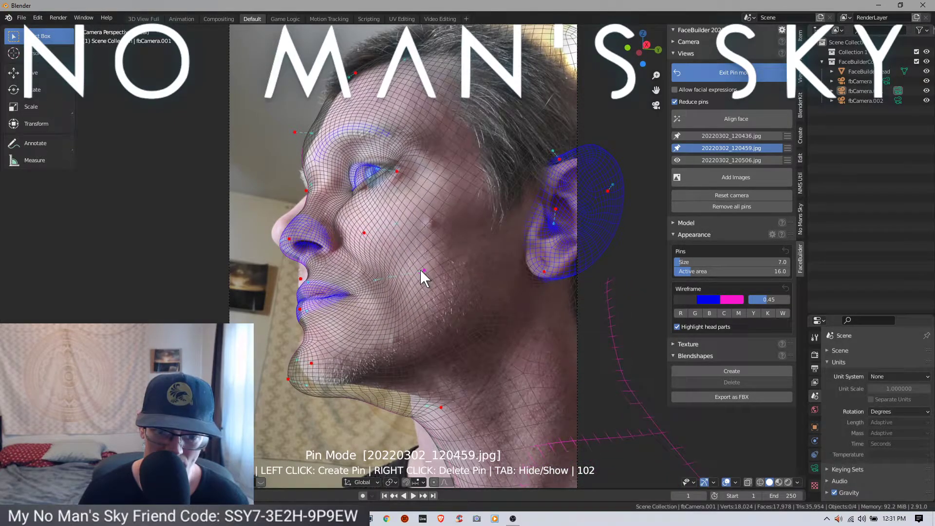
left_click(341, 295)
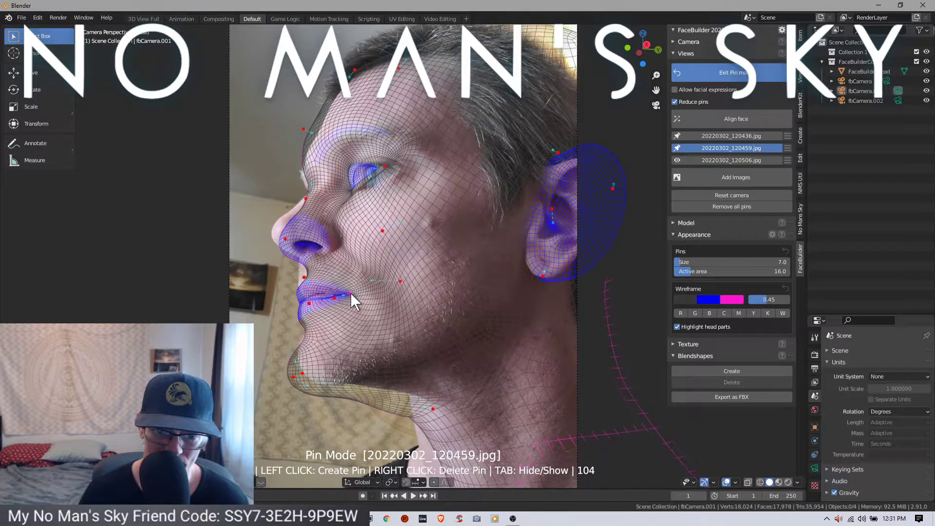
left_click_drag(282, 243, 262, 218)
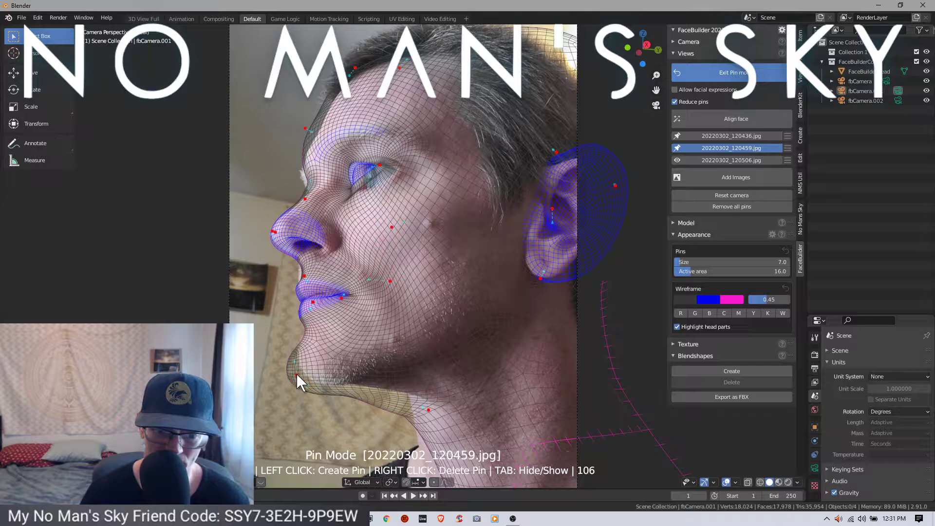
- Pull the chin pin inward and add pins on the throat and lower neck to fit the neck outline
left_click_drag(297, 375, 315, 363)
left_click_drag(393, 410, 428, 385)
left_click_drag(560, 411, 529, 468)
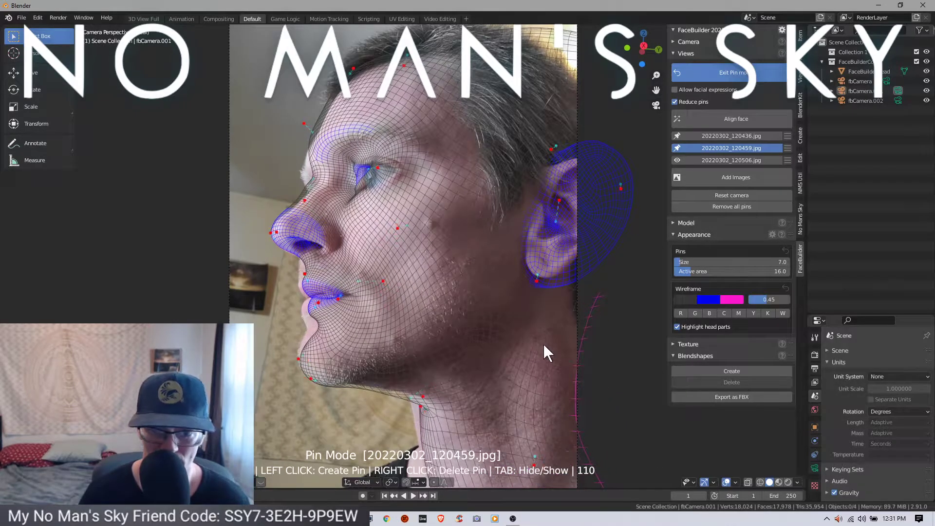
- Add and adjust pins around the ear's outer rim and lobe to match the ear in the side photo
left_click_drag(568, 280, 563, 255)
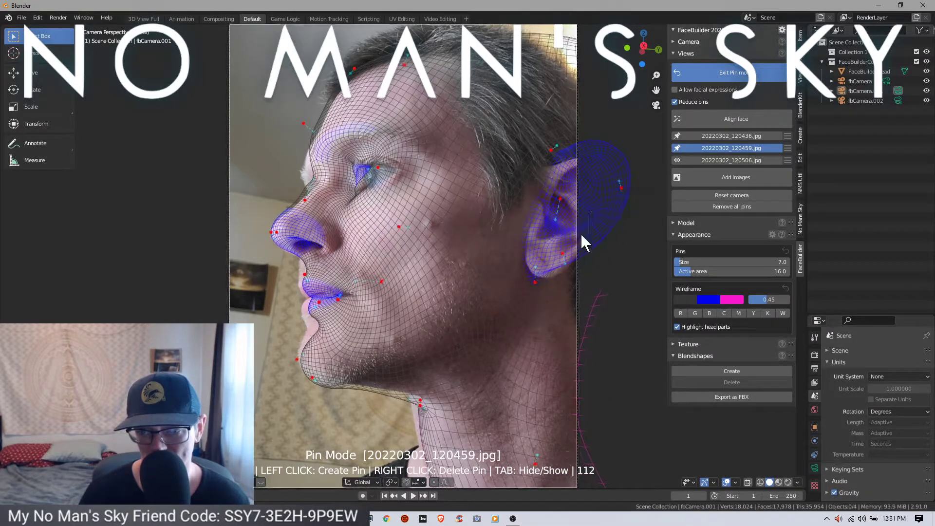
left_click_drag(610, 157, 598, 198)
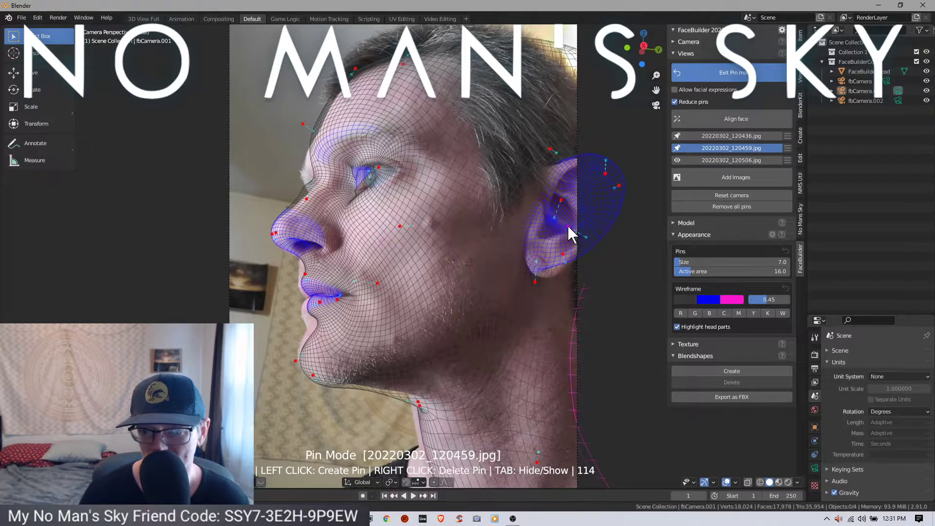
left_click(575, 229)
left_click(604, 222)
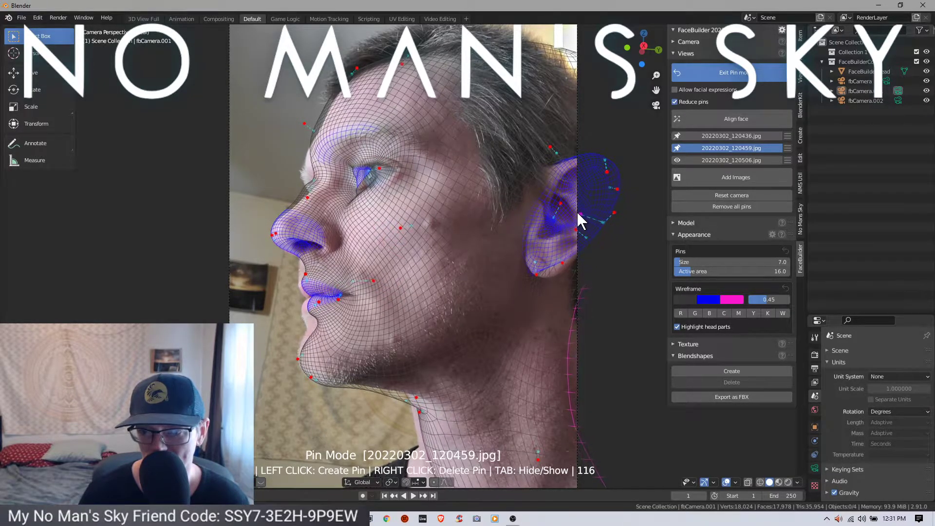
left_click(564, 256)
mouse_move(548, 266)
left_mouse_down()
mouse_move(565, 296)
mouse_move(551, 283)
left_mouse_up()
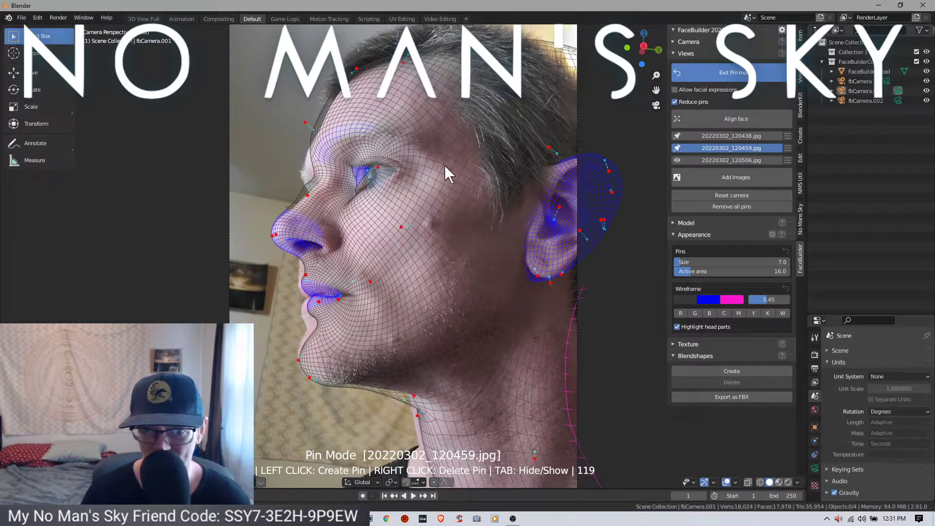
- Adjust pins at the eye, below the lower lip and on the nose bridge to fit the profile photo
left_click_drag(364, 172, 461, 166)
left_click(367, 178)
left_click(317, 323)
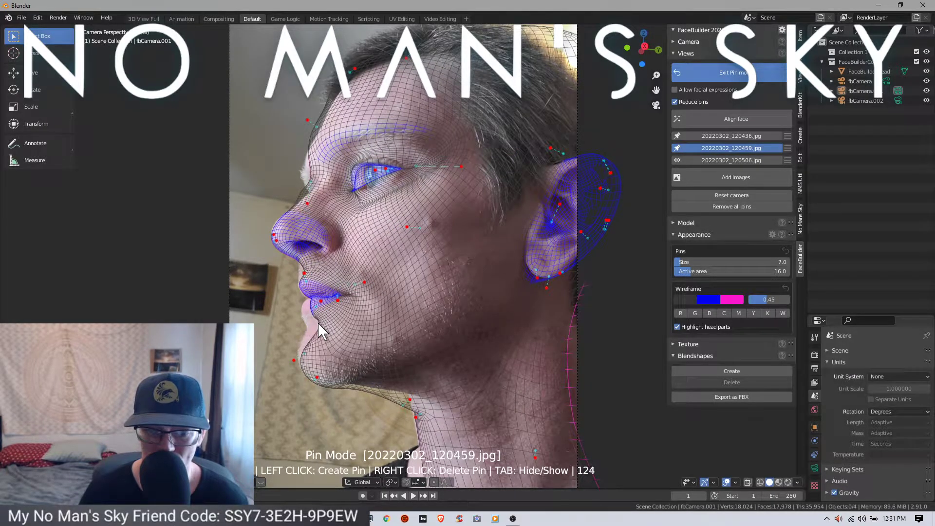
left_click_drag(322, 323, 273, 335)
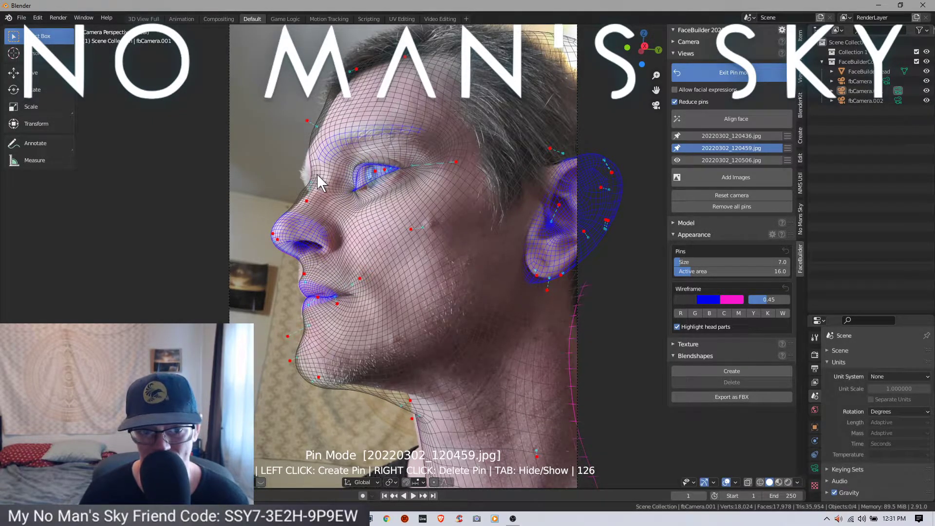
left_click_drag(317, 174, 393, 191)
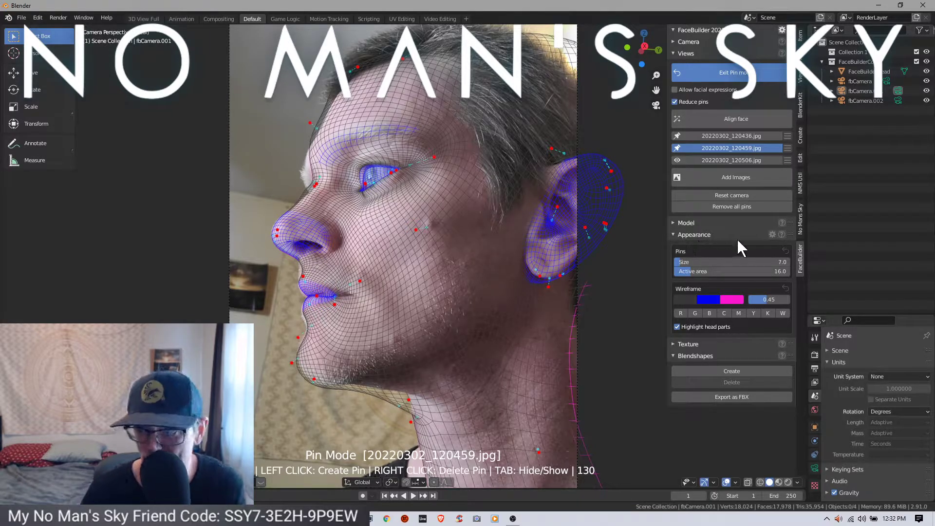
- Switch to photo 20220302_120506.jpg and pin the wireframe's nose onto the photo's nose, pulling the ear toward the photo's ear
left_click(722, 158)
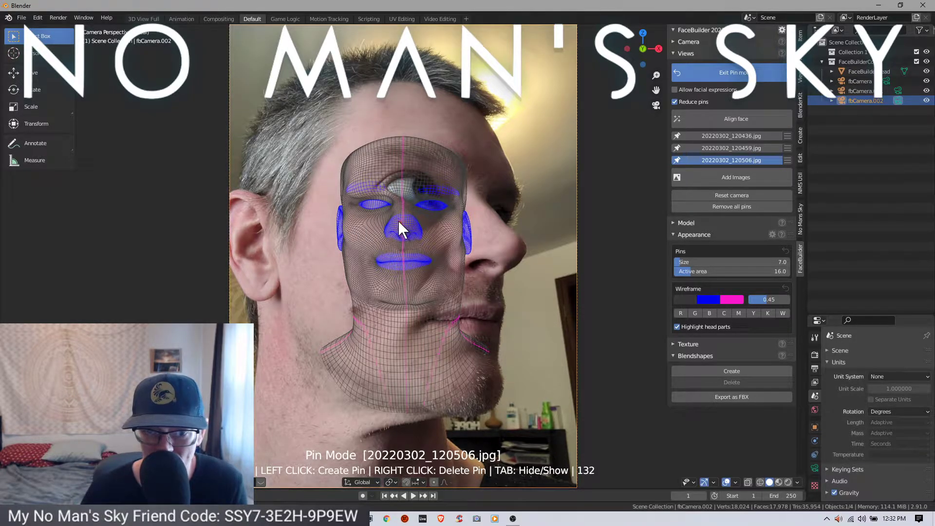
left_click_drag(401, 222, 521, 244)
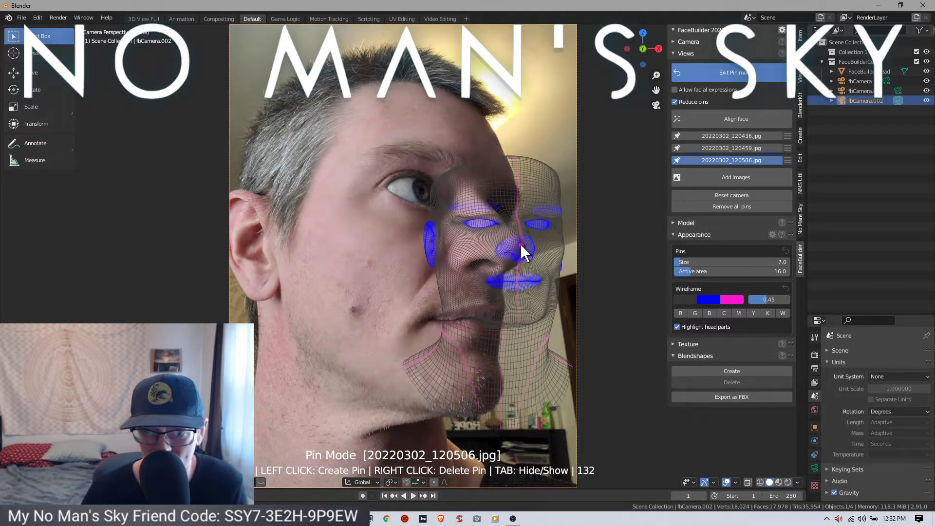
mouse_move(429, 226)
left_mouse_down()
mouse_move(356, 217)
mouse_move(507, 241)
mouse_move(480, 219)
mouse_move(411, 215)
mouse_move(425, 238)
mouse_move(419, 212)
mouse_move(413, 221)
left_mouse_up()
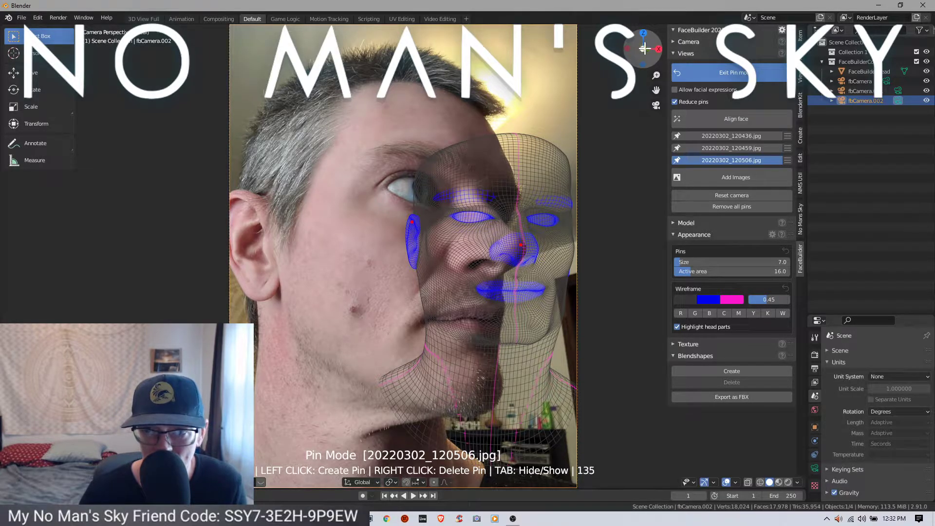
- Activate the Rotate tool and add a pin at the top of the wireframe's forehead
left_click(41, 89)
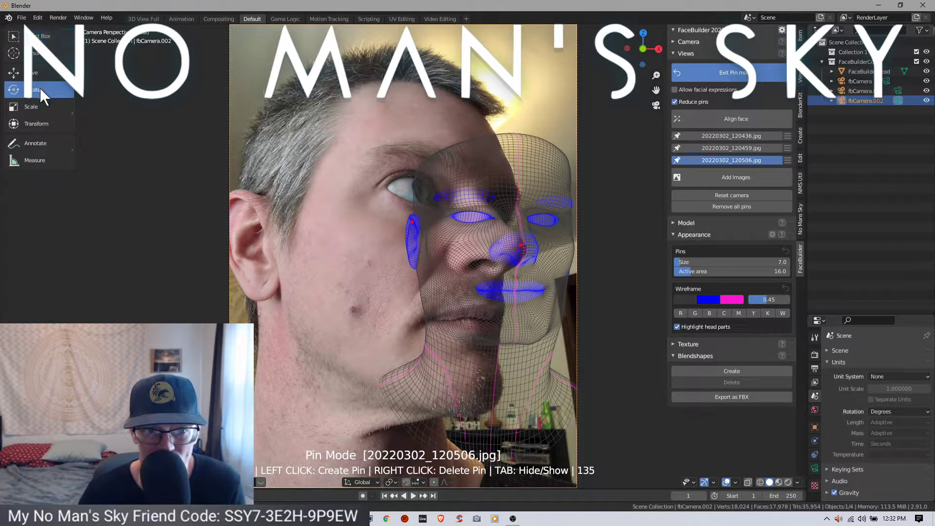
scroll(439, 239, "down", 5)
scroll(439, 238, "up", 3)
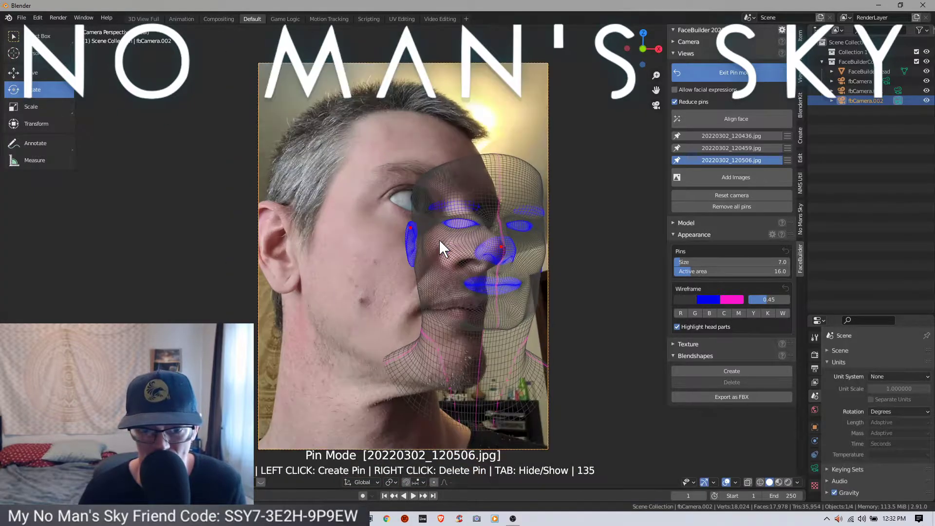
scroll(439, 239, "down", 3)
scroll(492, 219, "up", 3)
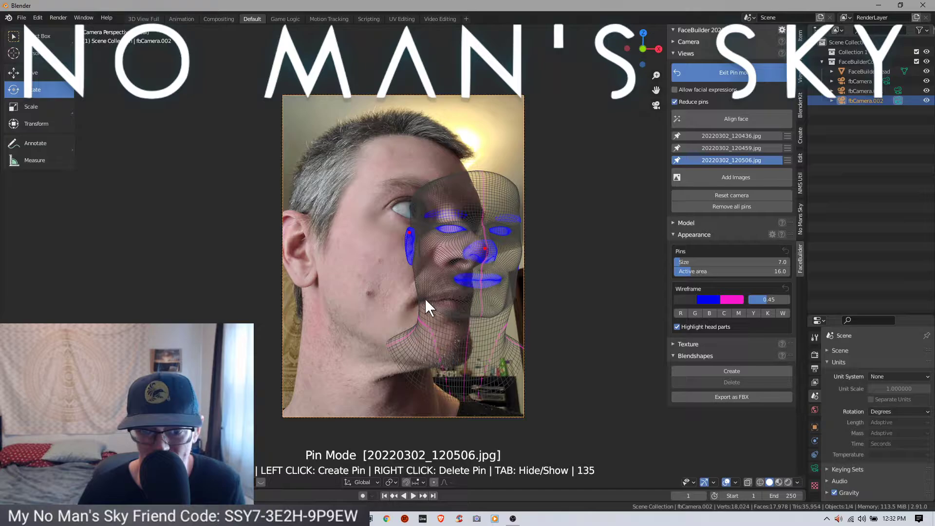
left_click(471, 182)
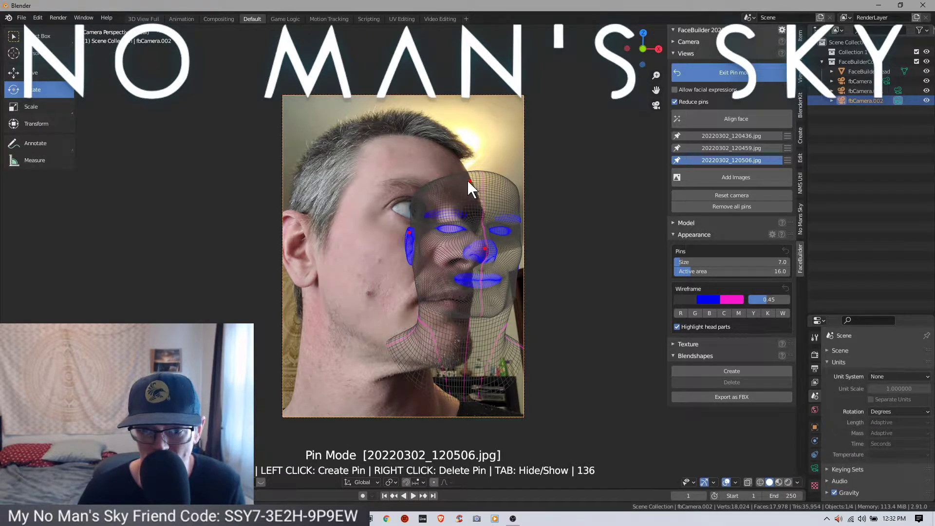
- Adjust the forehead pin and pull the wireframe's temple and ear toward the hairline and ear in the side photo
left_click_drag(469, 181, 475, 202)
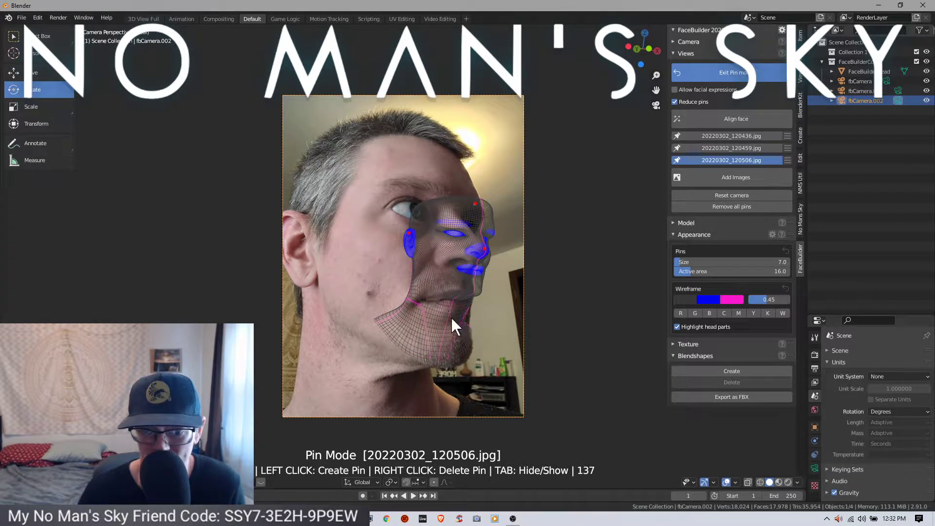
scroll(402, 177, "down", 4)
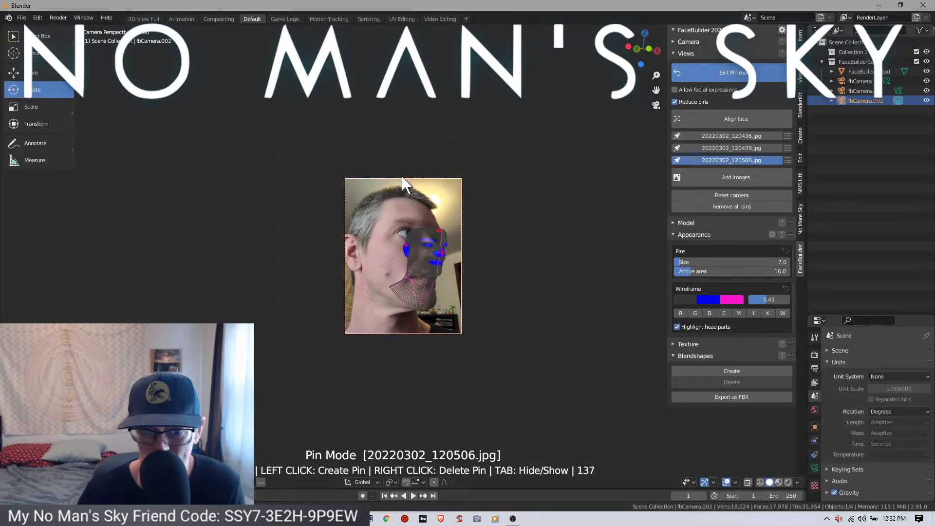
scroll(445, 244, "up", 3)
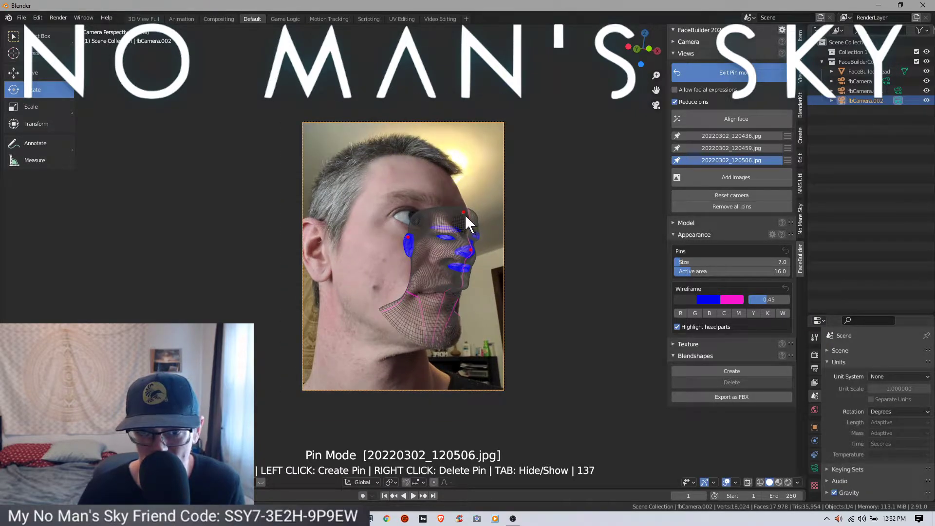
mouse_move(464, 211)
left_mouse_down()
mouse_move(451, 183)
mouse_move(488, 195)
mouse_move(512, 181)
mouse_move(472, 153)
mouse_move(379, 137)
mouse_move(270, 159)
mouse_move(358, 318)
mouse_move(600, 347)
mouse_move(495, 218)
mouse_move(425, 196)
mouse_move(463, 208)
mouse_move(458, 202)
left_mouse_up()
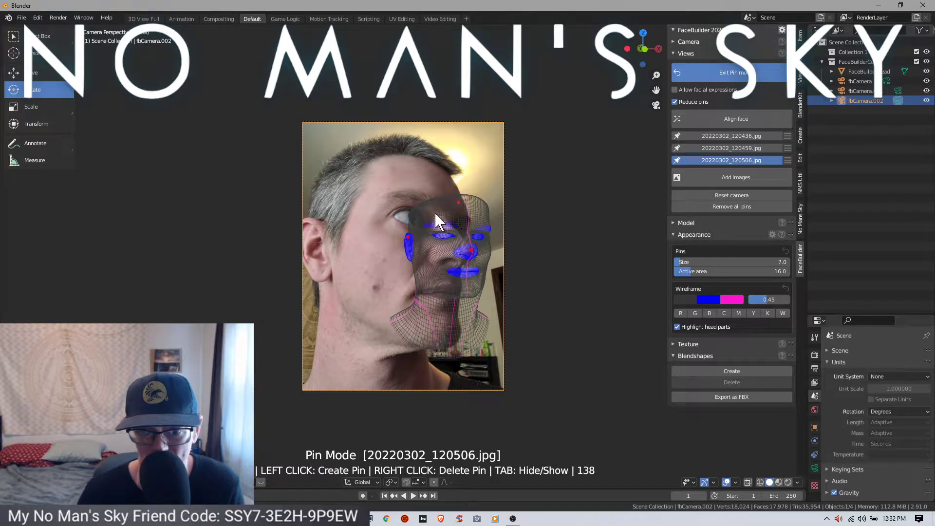
left_click_drag(482, 211, 351, 157)
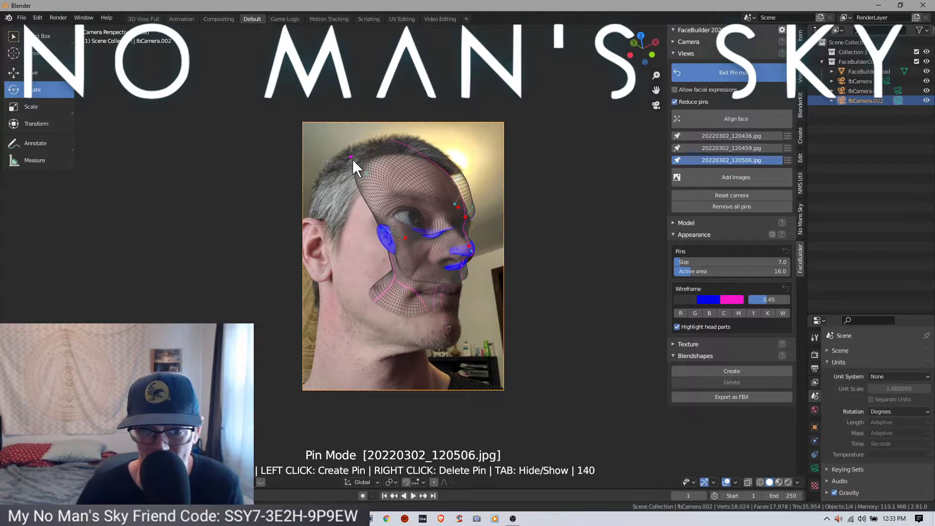
left_click_drag(386, 236, 323, 261)
left_click_drag(359, 235, 308, 223)
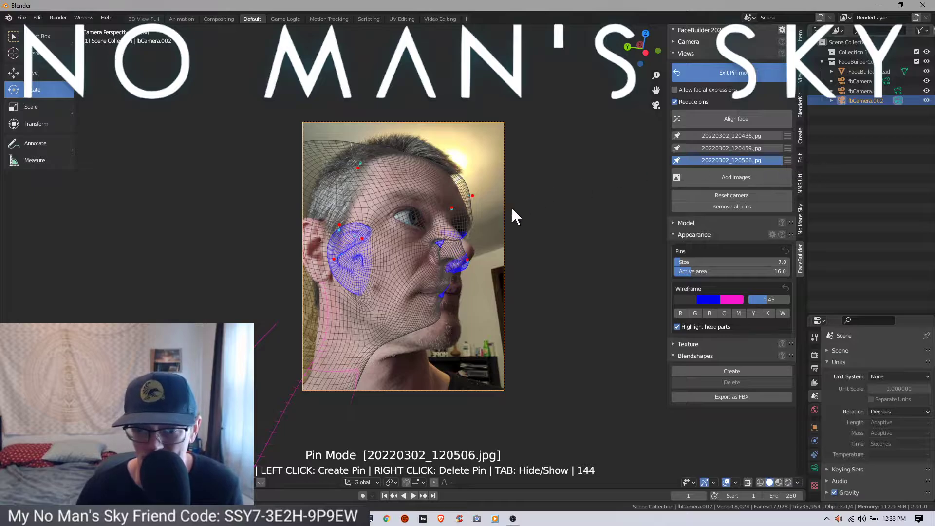
- Pin the wireframe's chin and nose toward the photo's profile and adjust the pins beside the eye
left_click(431, 322)
left_click_drag(432, 322, 457, 341)
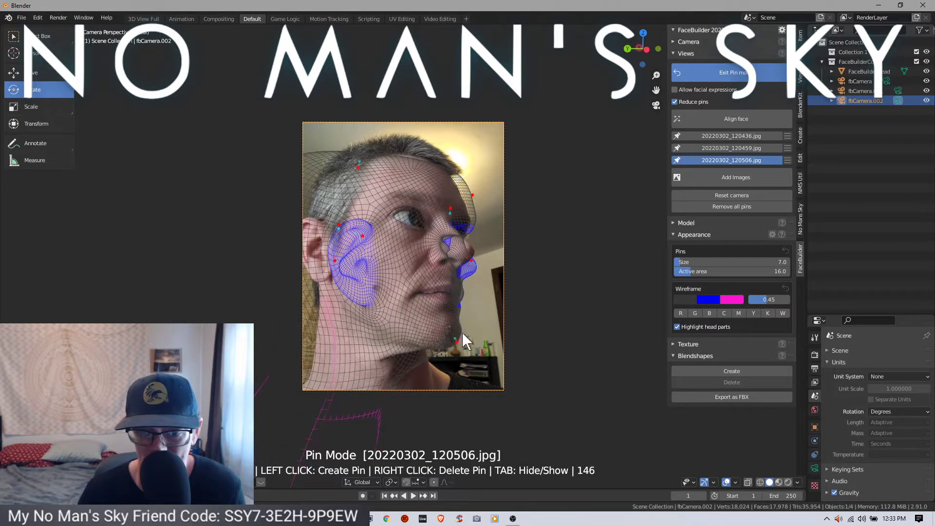
left_click_drag(469, 267, 504, 274)
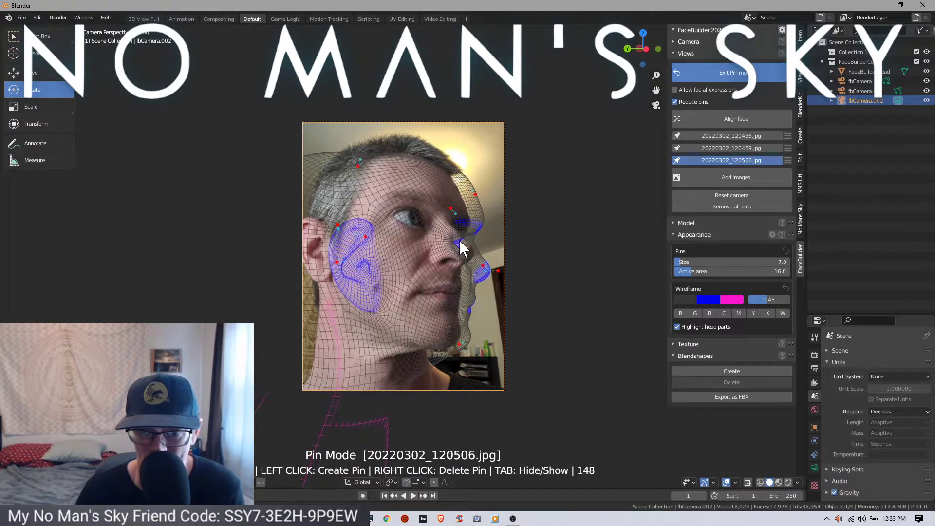
left_click_drag(453, 240, 303, 150)
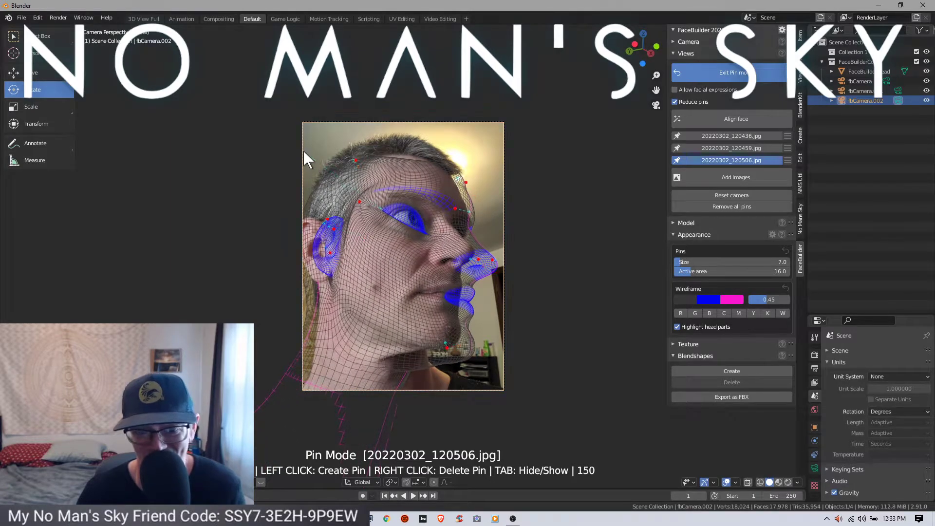
- Add pins on the lips and chin to fit the mouth and jaw profile in the side photo
mouse_move(448, 294)
left_mouse_down()
mouse_move(413, 283)
mouse_move(405, 296)
mouse_move(466, 293)
mouse_move(449, 272)
mouse_move(460, 281)
left_mouse_up()
left_click(459, 308)
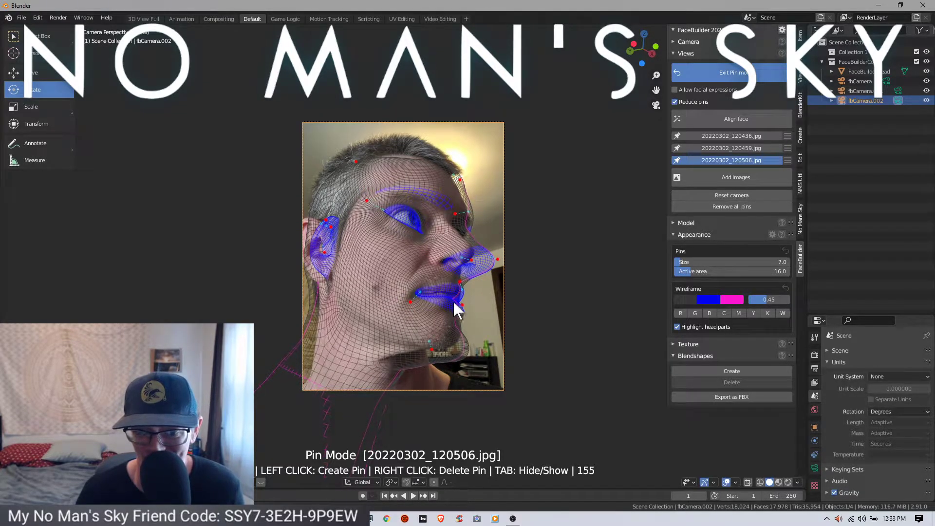
mouse_move(455, 349)
left_mouse_down()
mouse_move(454, 328)
mouse_move(456, 338)
left_mouse_up()
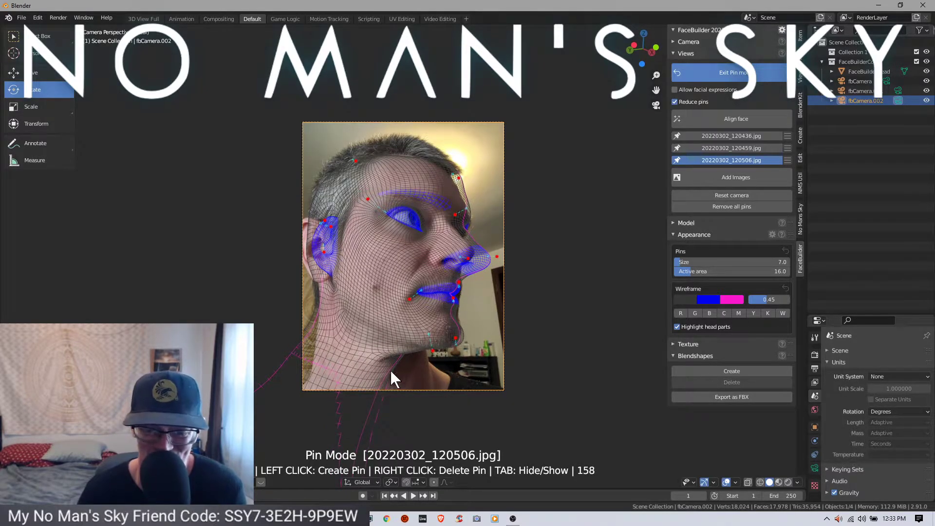
- Pin the front and back of the wireframe's neck and pull the ear's outer rim over the photo's ear
left_click_drag(388, 371, 441, 381)
left_click_drag(333, 328, 310, 345)
left_click_drag(322, 225, 252, 209)
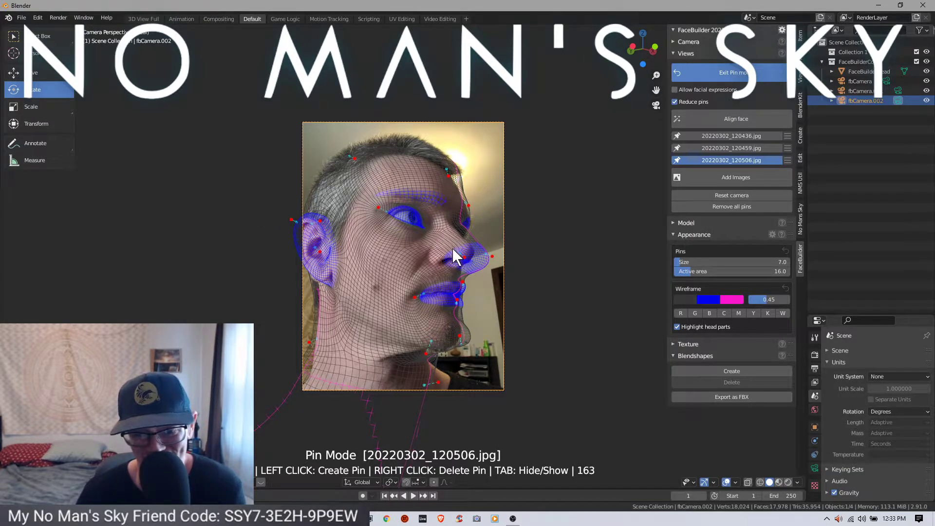
- Pull the nose tip and bridge onto the photo's nose and pin the eyebrow along the photo's brow
left_click_drag(469, 245, 396, 216)
left_click_drag(463, 222, 450, 236)
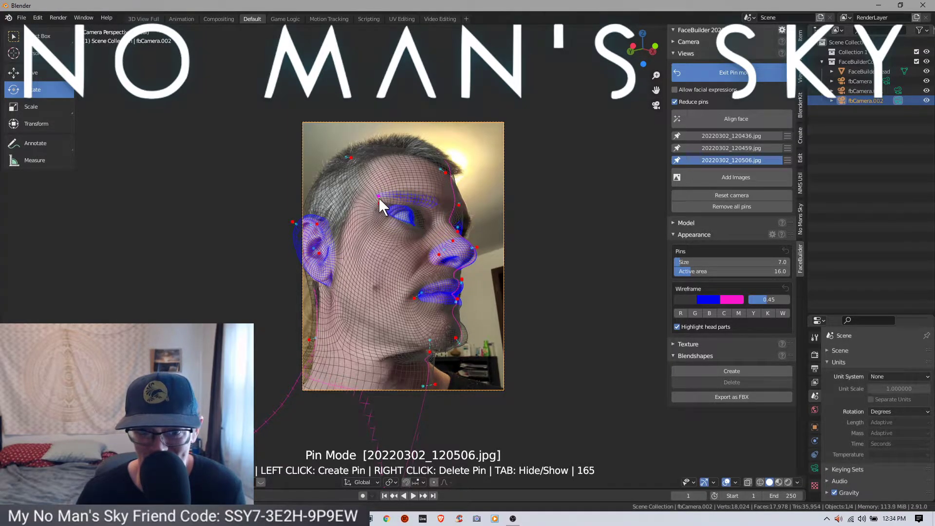
mouse_move(379, 198)
left_mouse_down()
mouse_move(388, 209)
mouse_move(384, 192)
left_mouse_up()
left_click(411, 192)
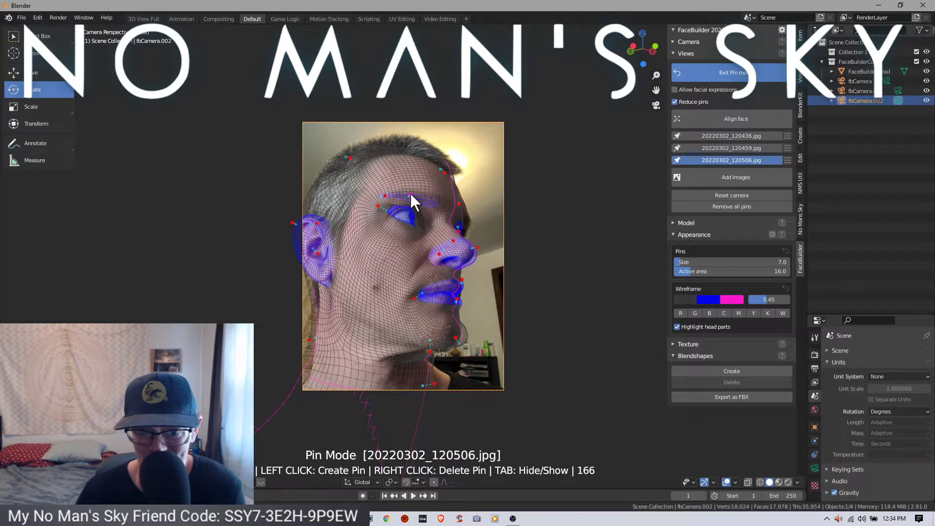
- Switch to photo 20220302_120459.jpg and adjust the pins on the lips, mouth corner and cheek to match the profile
left_click(729, 147)
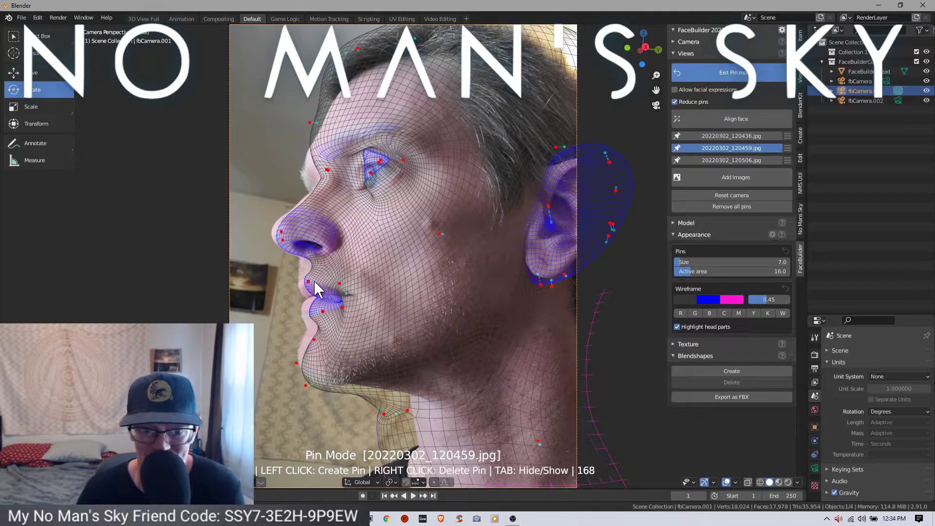
left_click_drag(308, 282, 271, 304)
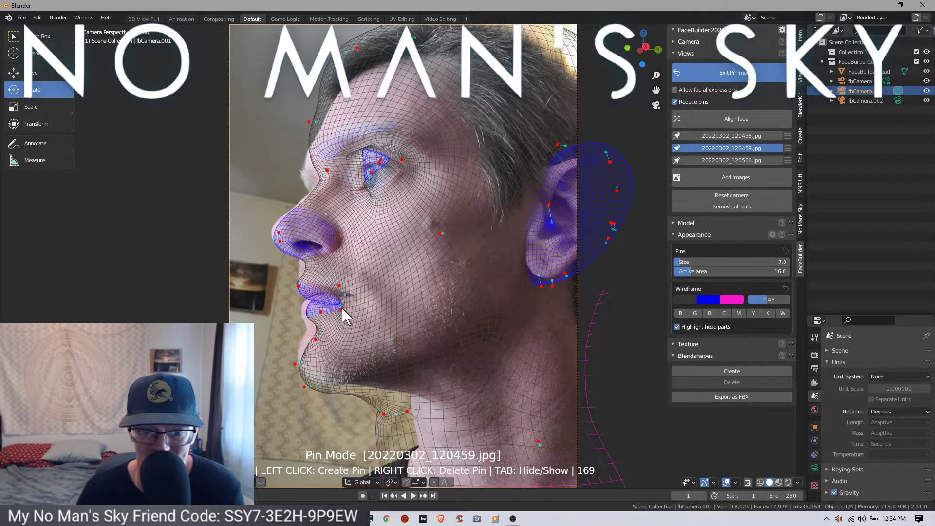
left_click_drag(342, 308, 310, 313)
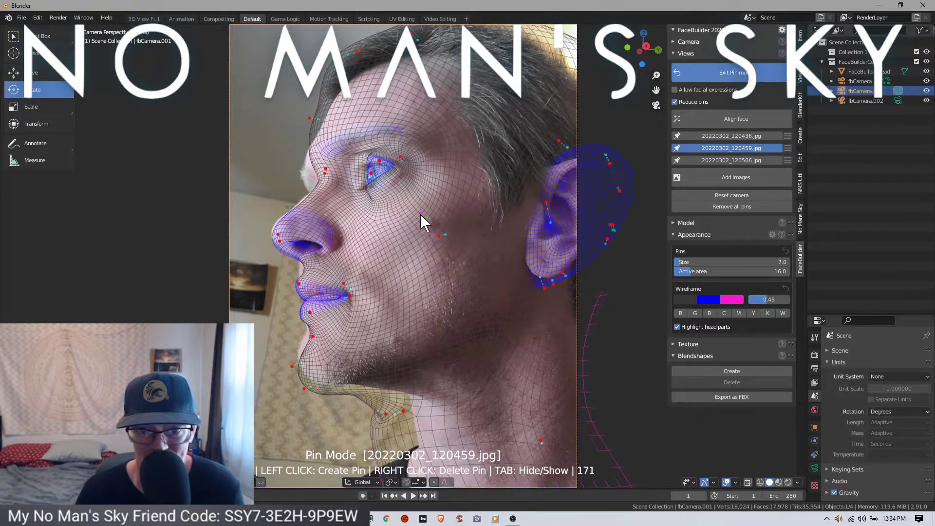
left_click_drag(422, 215, 431, 232)
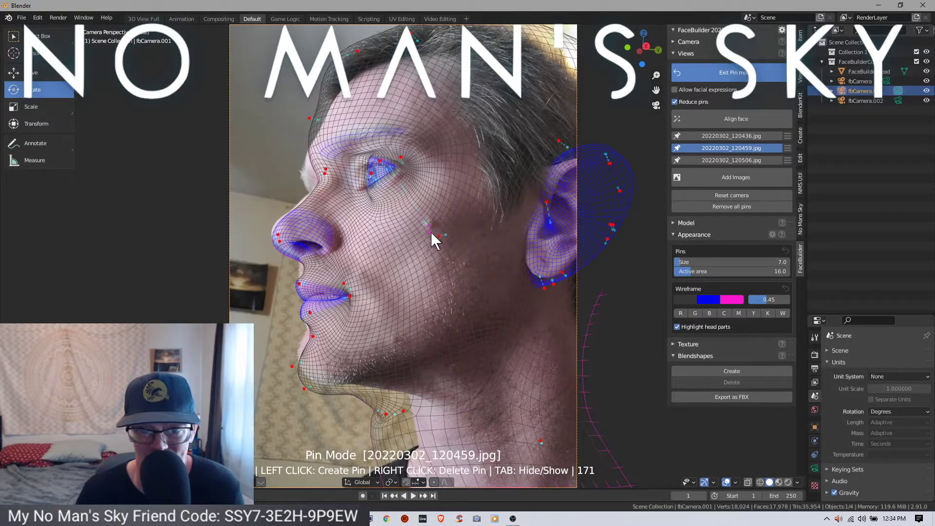
- Switch to front photo 20220302_120436.jpg, delete the misplaced upper-eyelid pin and adjust the eye and nose pins
left_click(729, 159)
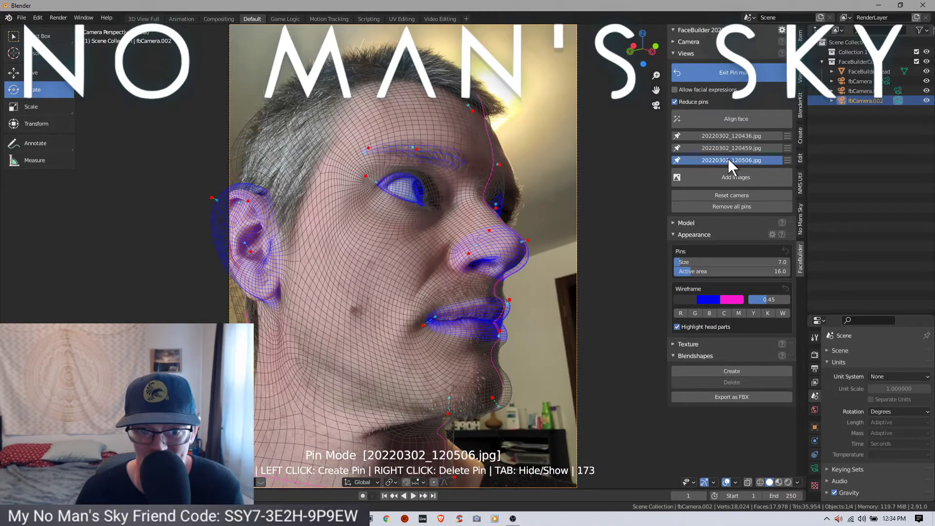
left_click(729, 134)
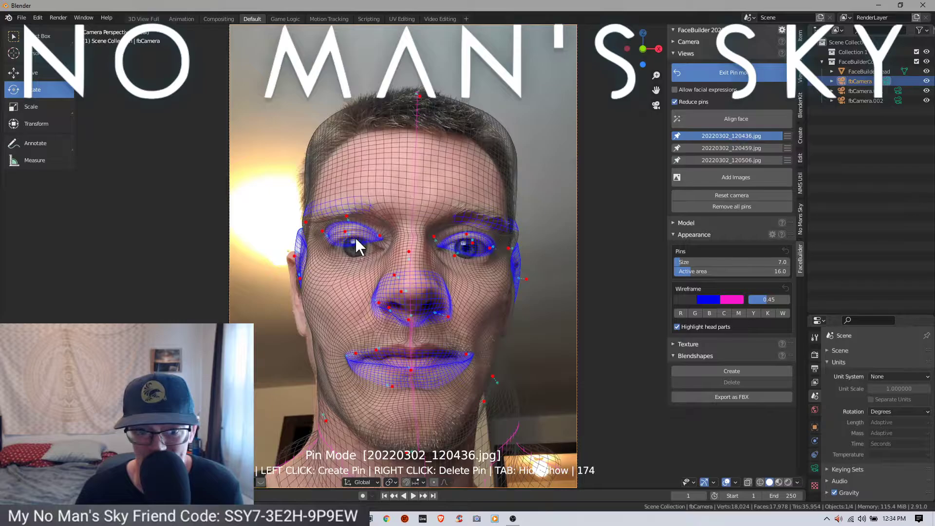
right_click(344, 231)
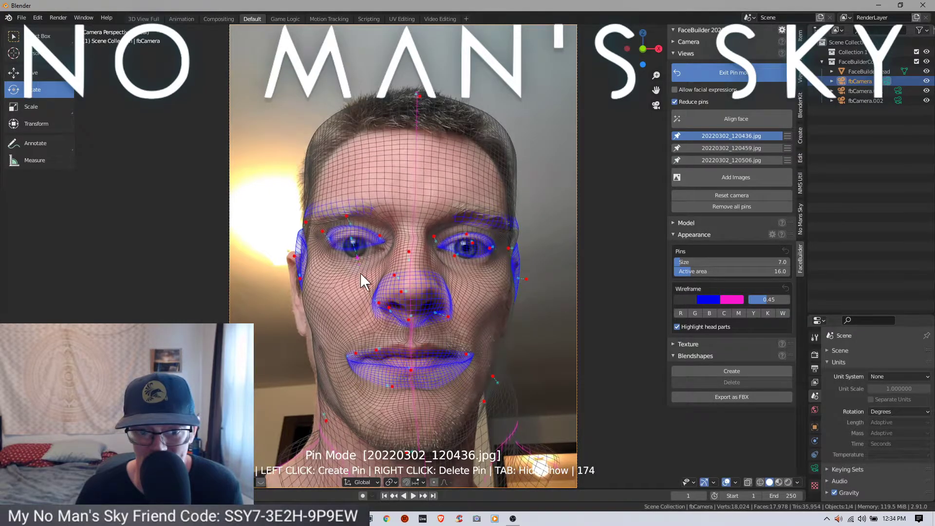
left_click_drag(369, 303, 407, 299)
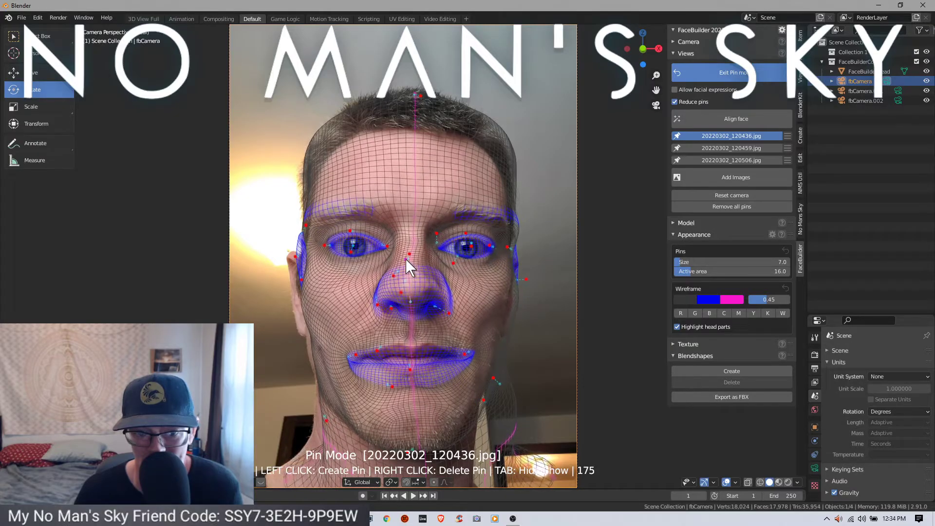
- Add and move pins on the nostrils and nose bridge to narrow the nose to the front photo
left_click(442, 278)
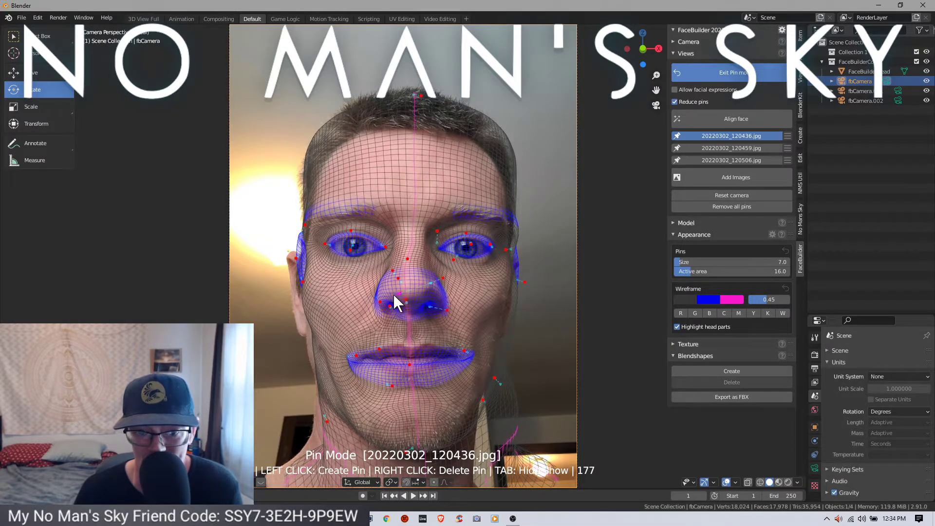
left_click_drag(388, 302, 434, 298)
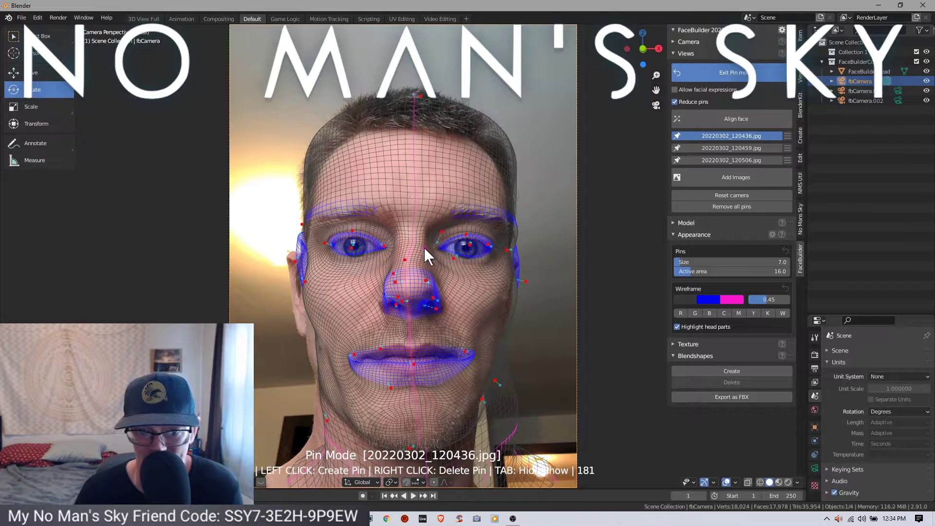
left_click(411, 227)
left_click_drag(414, 230, 471, 247)
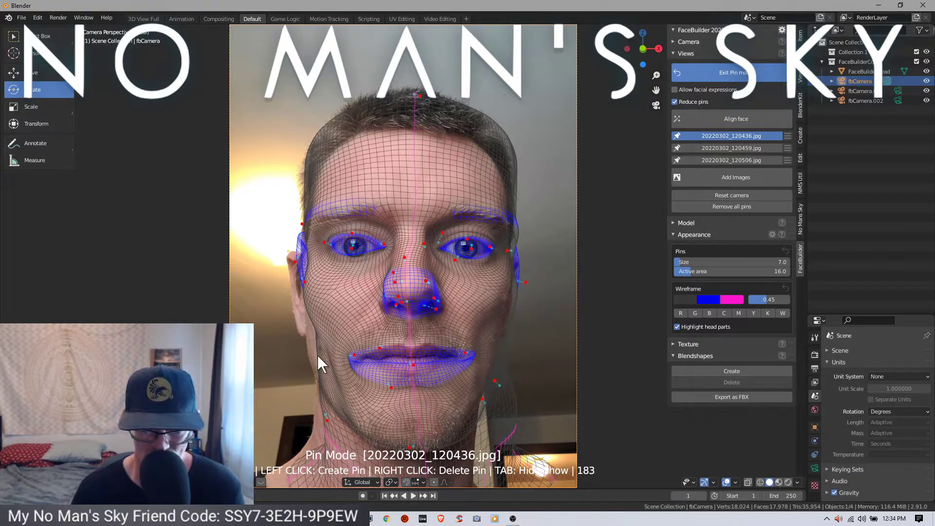
- Pin both sides of the jaw and the chin to the face outline in the front photo
left_click(314, 336)
mouse_move(308, 338)
left_mouse_down()
mouse_move(287, 349)
mouse_move(308, 345)
left_mouse_up()
left_click_drag(508, 404, 402, 451)
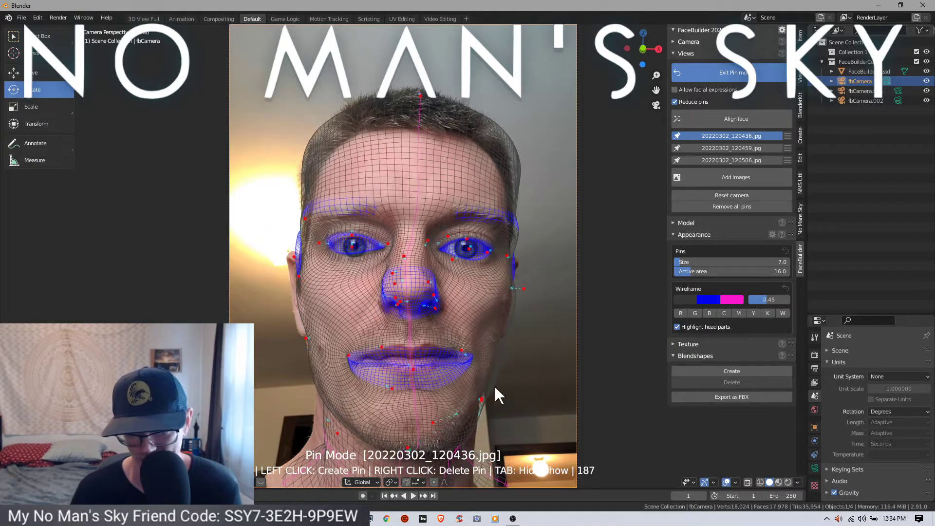
left_click_drag(493, 373, 464, 370)
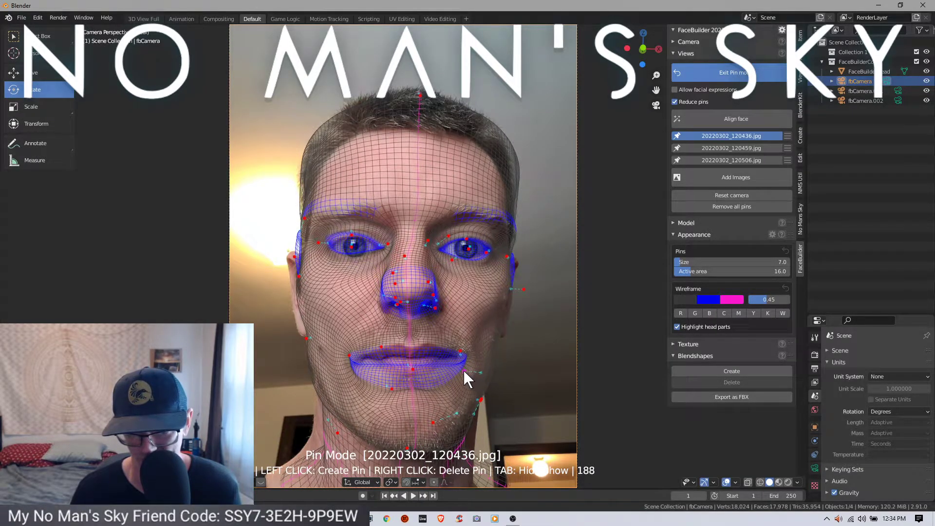
- Refine the pins under the nose and reshape the lips with pins along the mouth's edges and corners
left_click(411, 311)
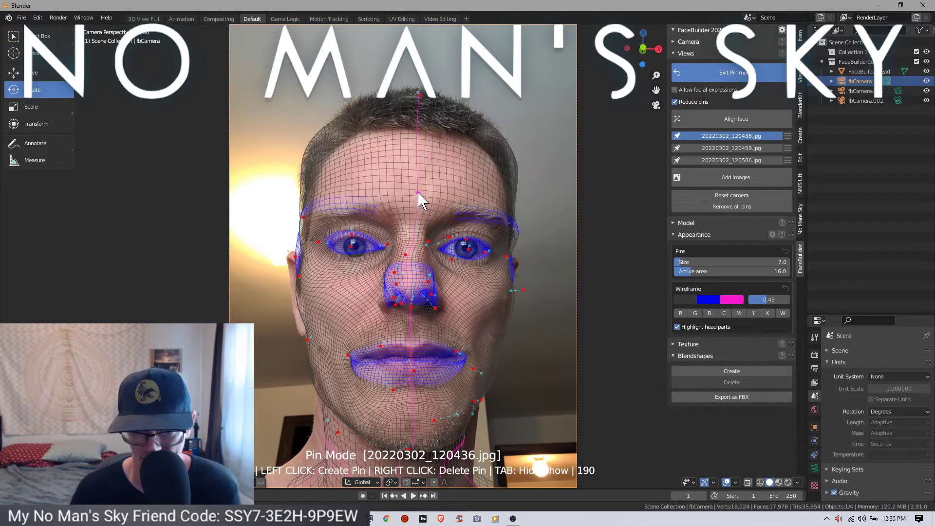
left_click_drag(425, 302, 410, 282)
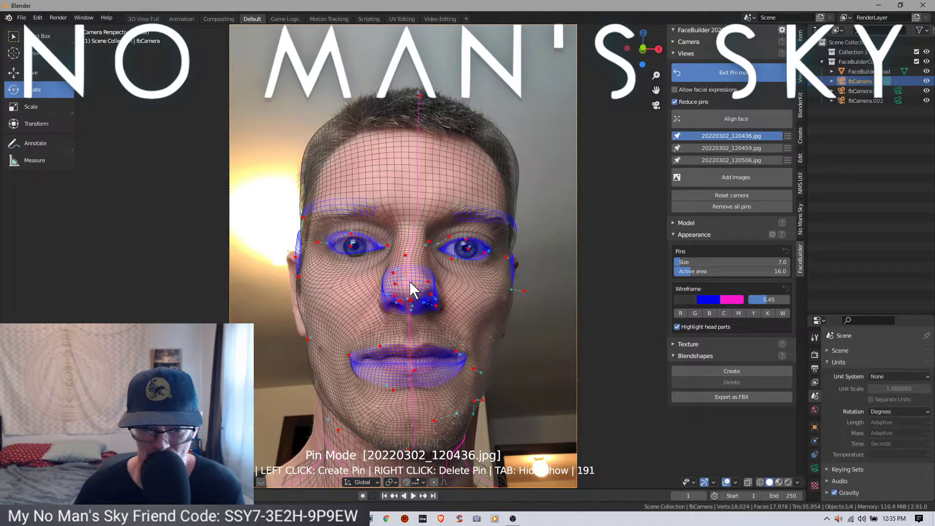
left_click(370, 381)
left_click_drag(442, 340, 471, 327)
left_click_drag(452, 367, 401, 365)
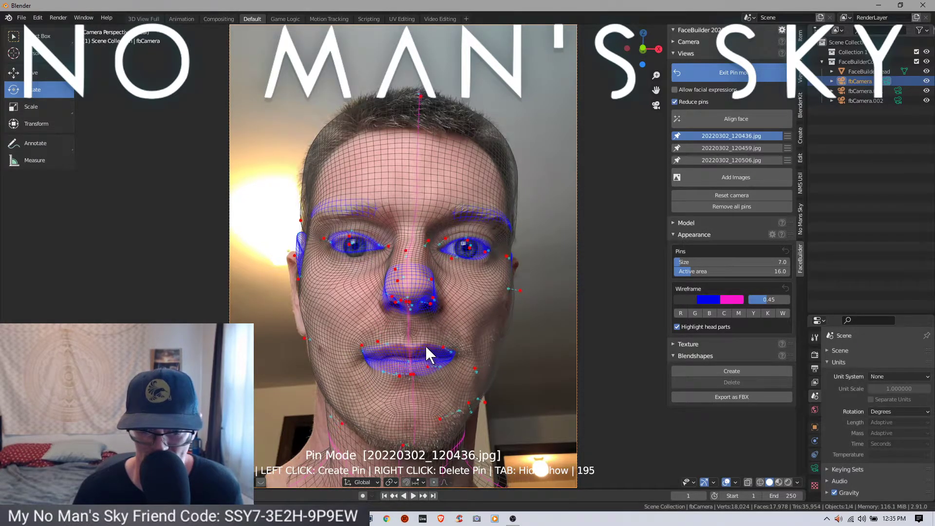
left_click(423, 342)
left_click(406, 345)
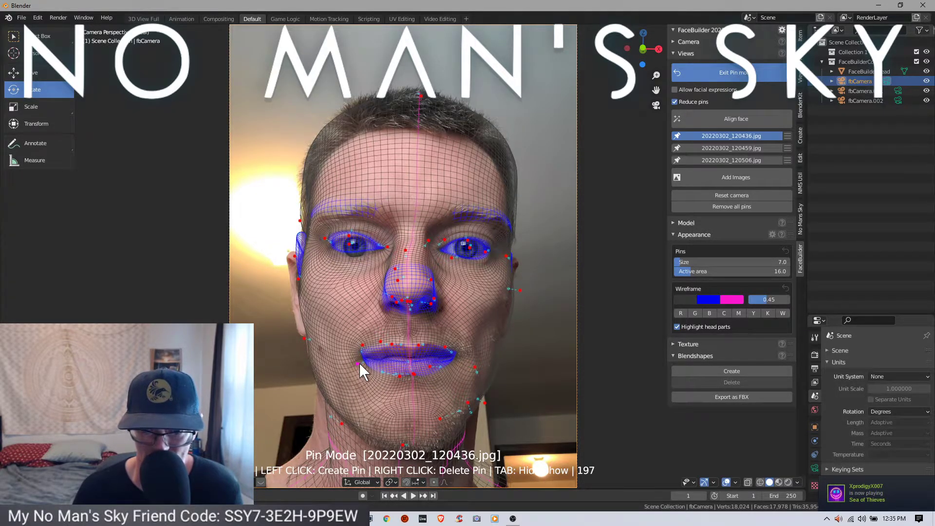
left_click(359, 363)
- Adjust the pins around both eyes to match the eyelids in the front photo
left_click(346, 249)
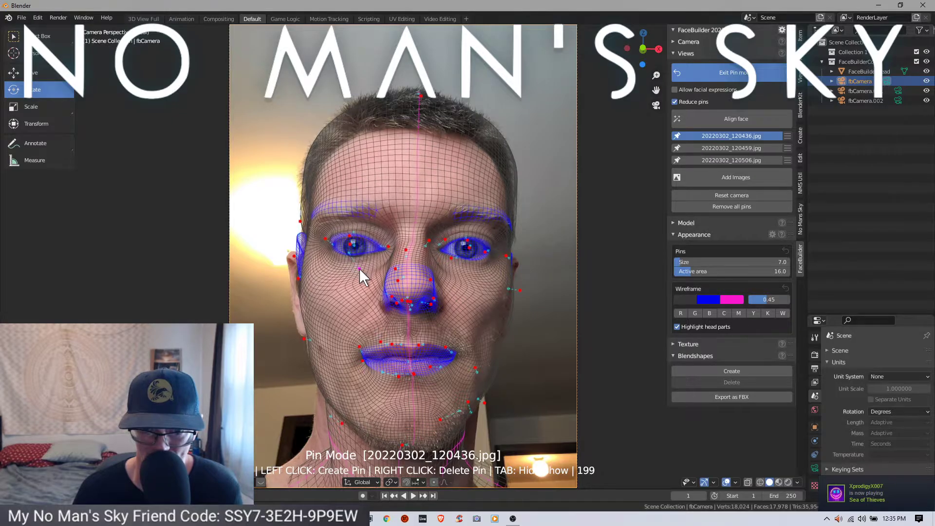
left_click(464, 259)
left_click(473, 259)
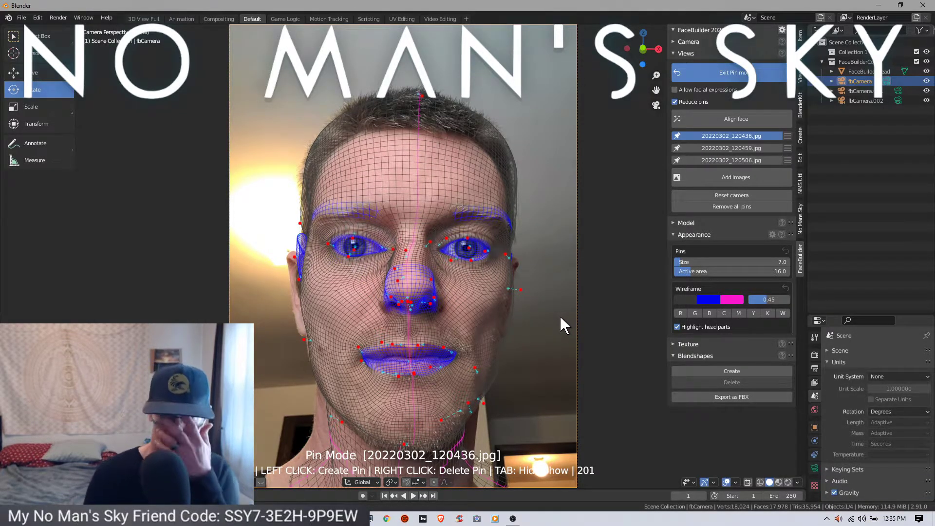
- Check the wireframe fit on side photos 20220302_120459.jpg and 20220302_120506.jpg
left_click(726, 147)
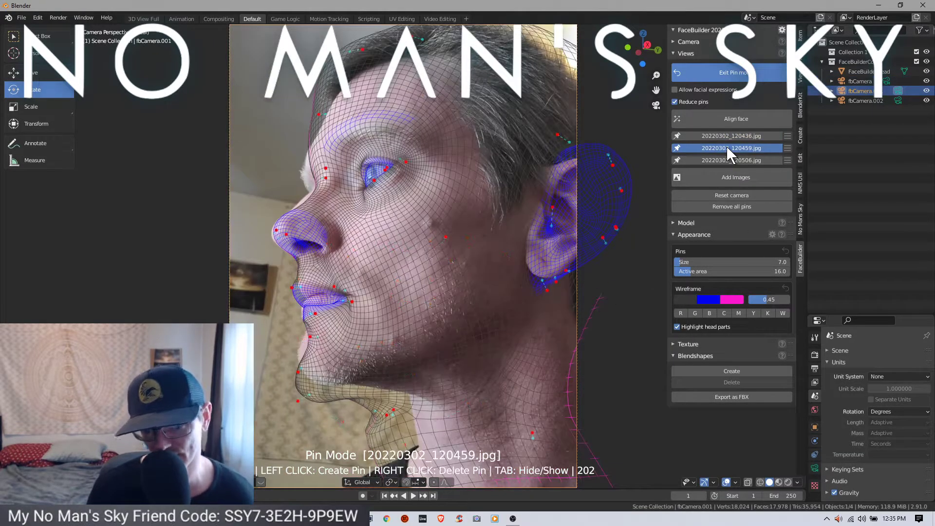
left_click(725, 160)
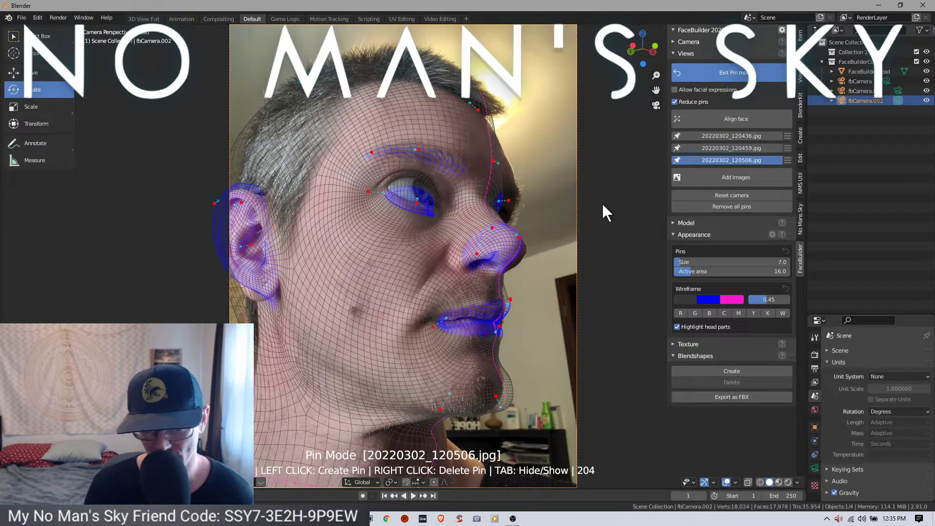
- From front photo 20220302_120436.jpg, try deleting the two side photo views and undo both deletions
left_click(730, 146)
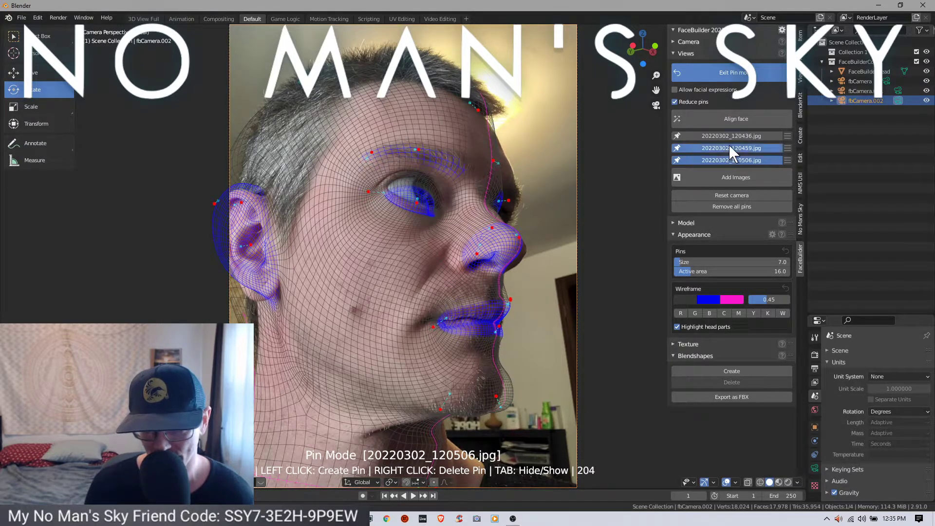
left_click(734, 134)
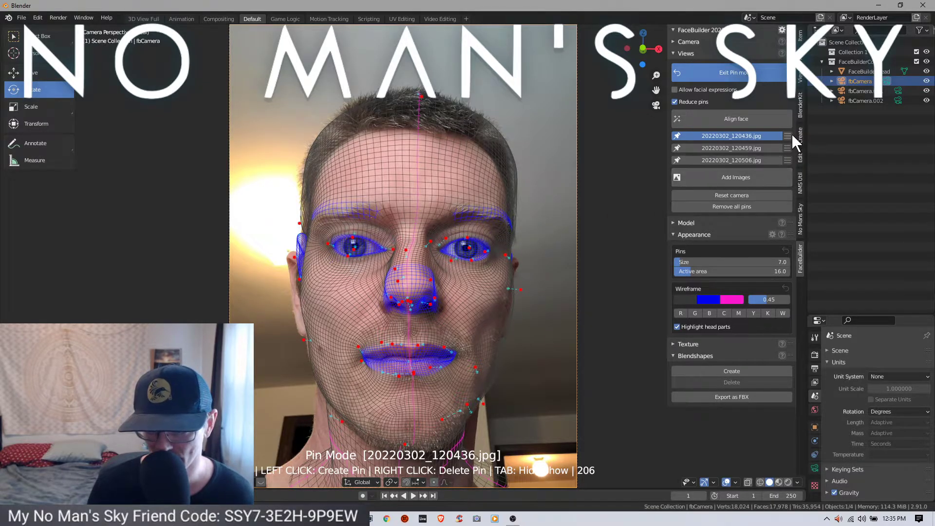
left_click(788, 147)
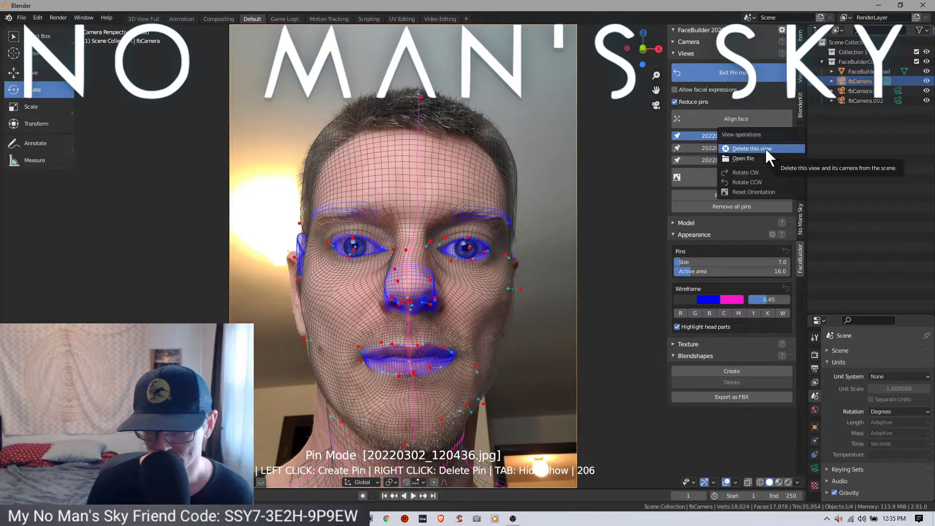
left_click(765, 148)
left_click(788, 146)
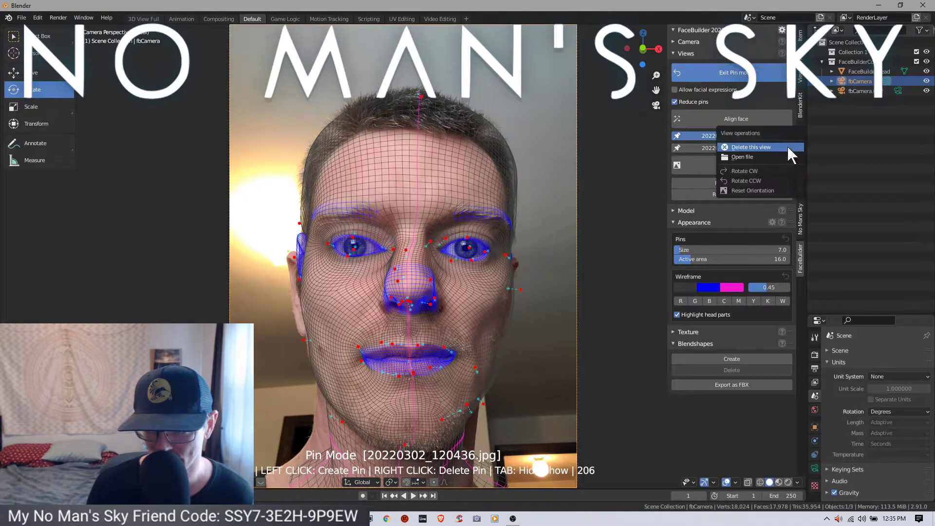
left_click(773, 147)
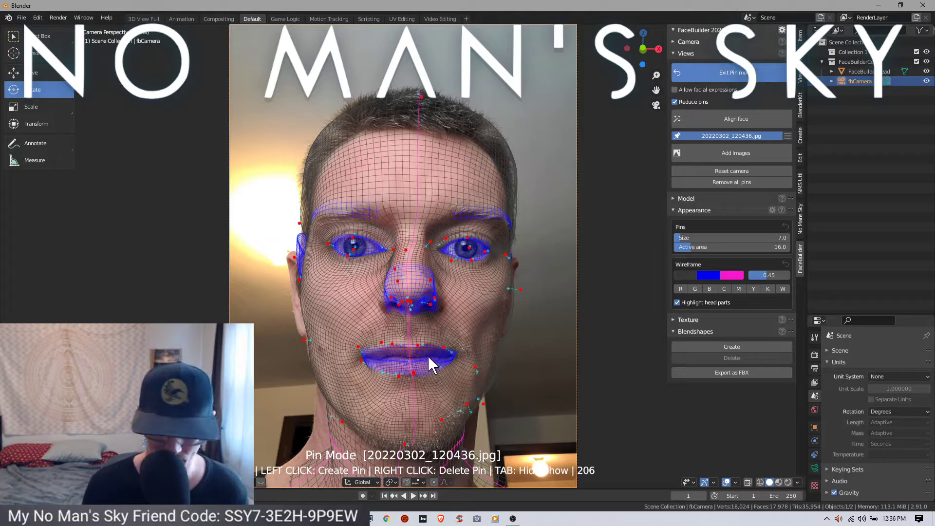
key("ctrl+z")
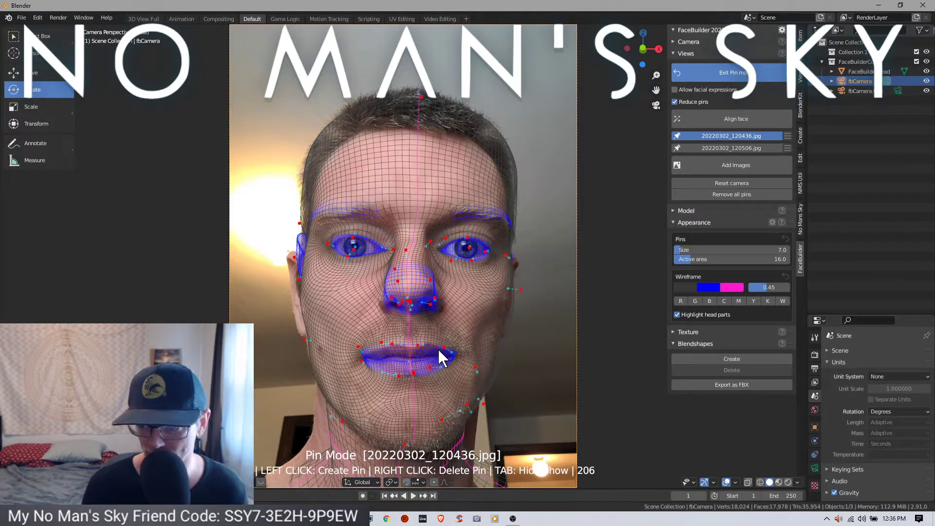
key("ctrl+z")
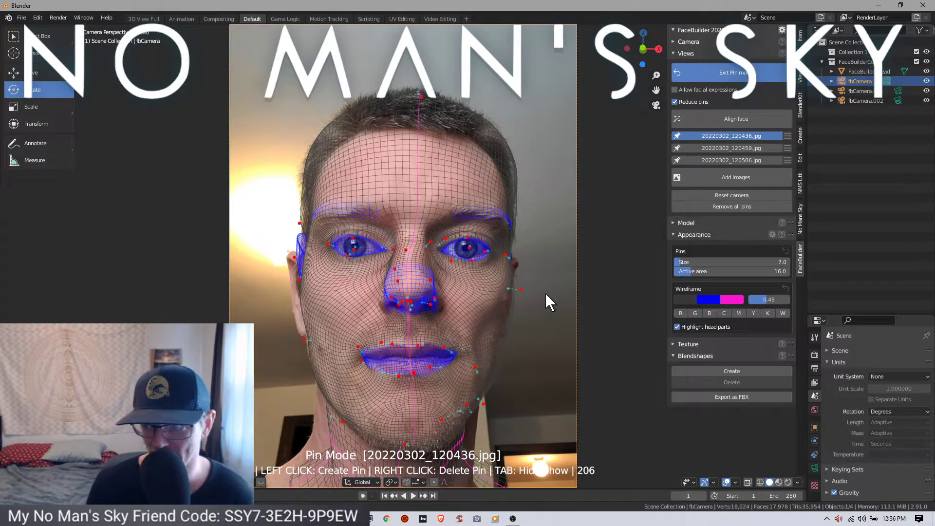
- Create the facial blendshapes for the pinned head and leave pin mode
scroll(615, 295, "down", 1)
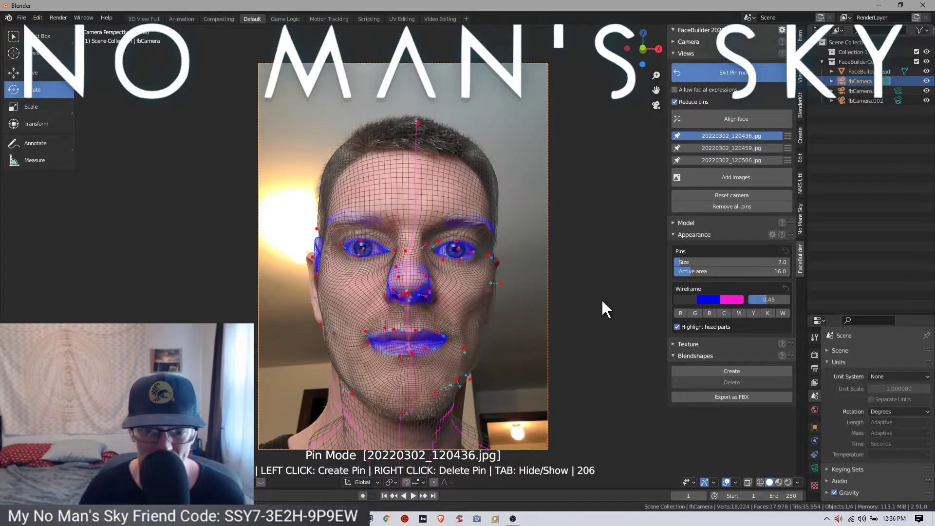
scroll(602, 299, "down", 3)
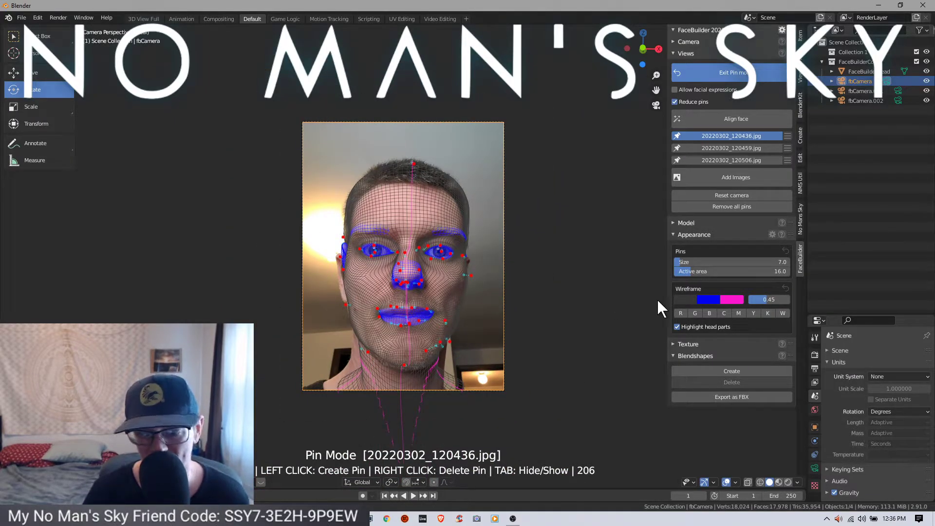
left_click(732, 370)
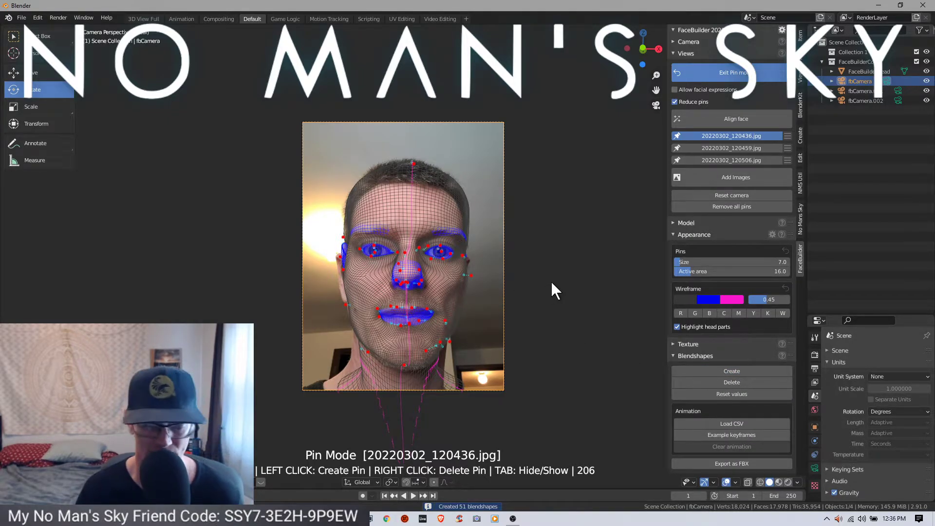
key("Escape")
- Select the head model, examine it from several angles and review its texture and model settings
scroll(479, 280, "up", 4)
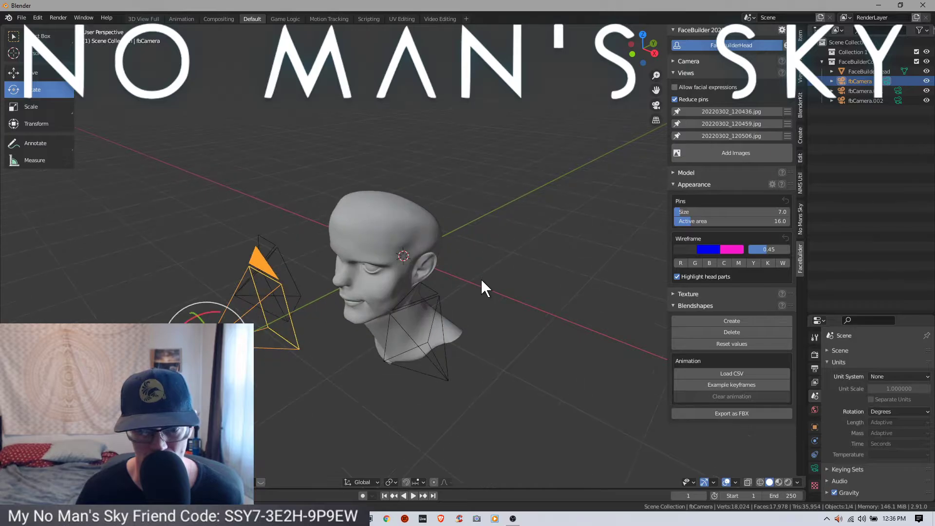
middle_click_drag(480, 279, 383, 316)
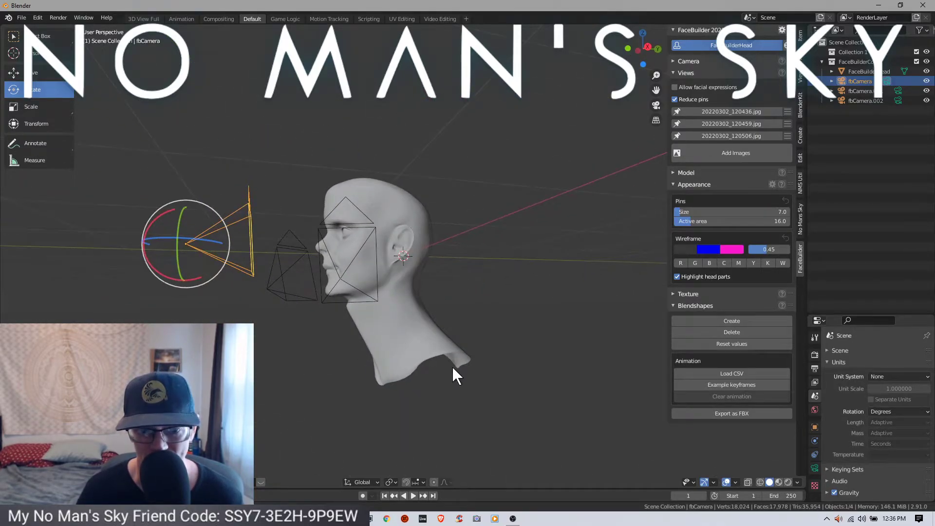
middle_click_drag(452, 367, 509, 402)
left_click(391, 217)
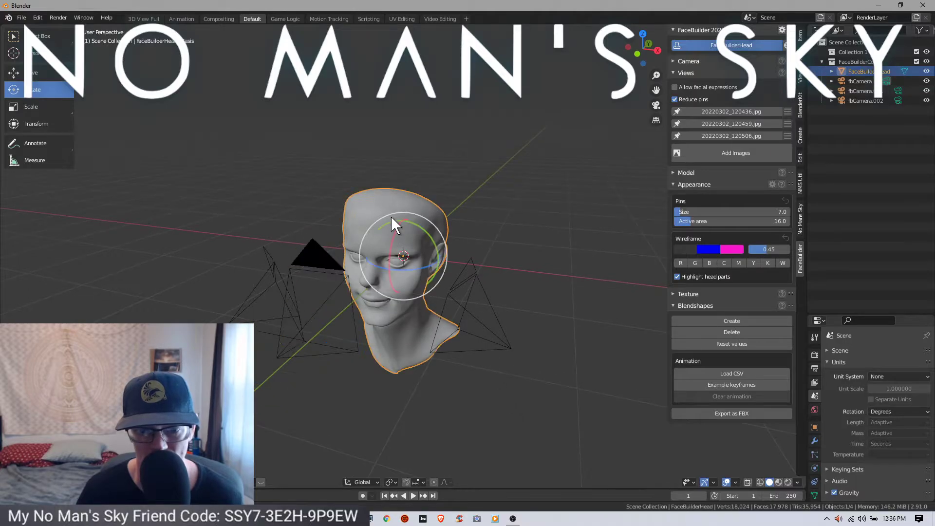
middle_click_drag(583, 223, 537, 243)
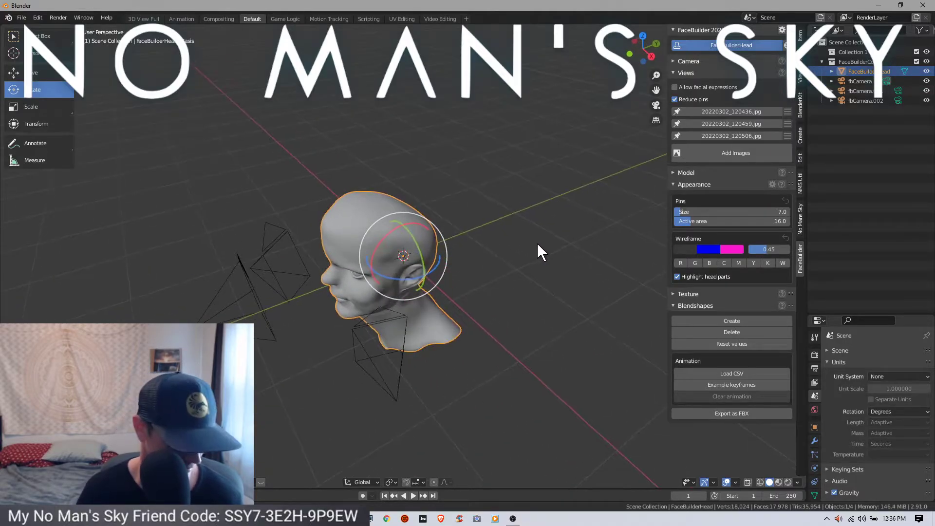
key("Tab")
key("Tab")
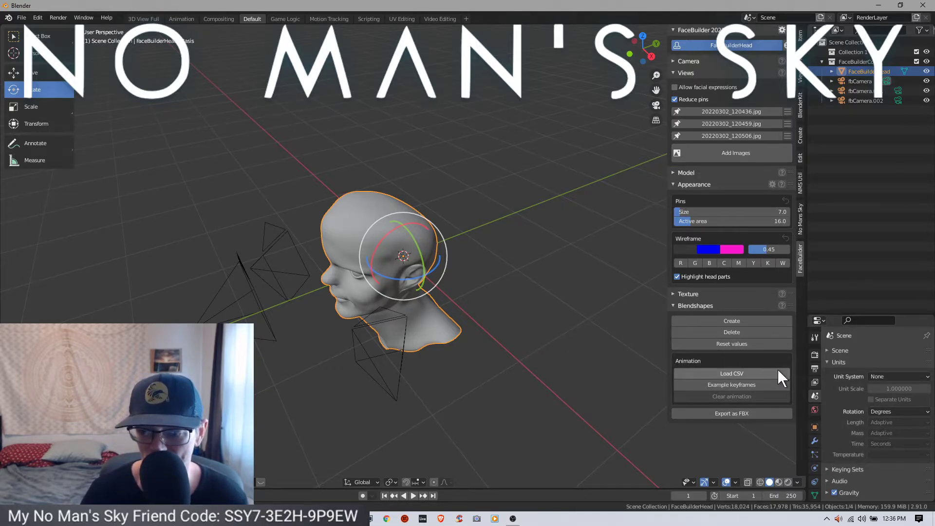
left_click(674, 294)
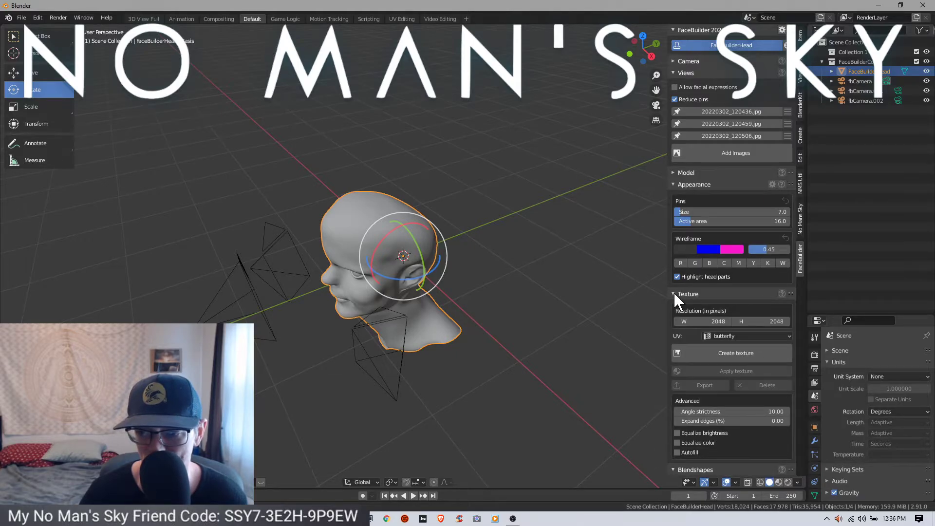
left_click(674, 293)
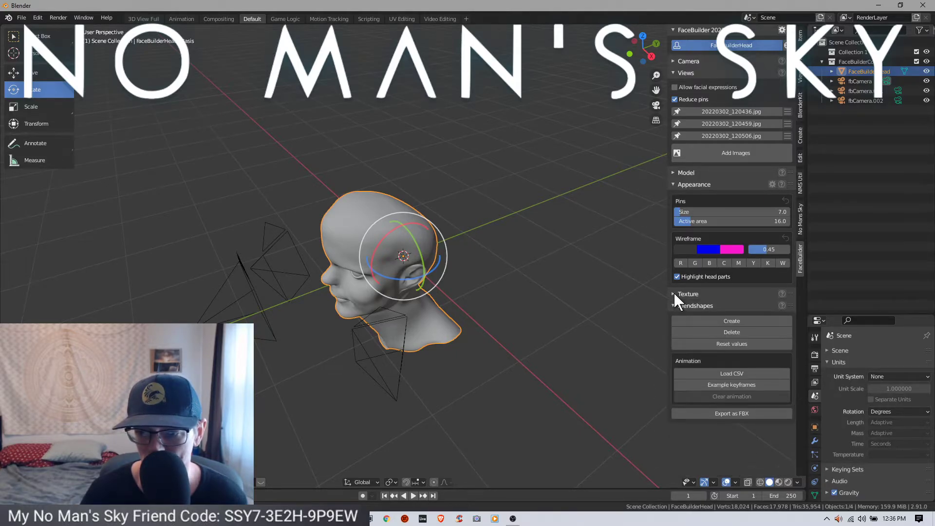
left_click(674, 173)
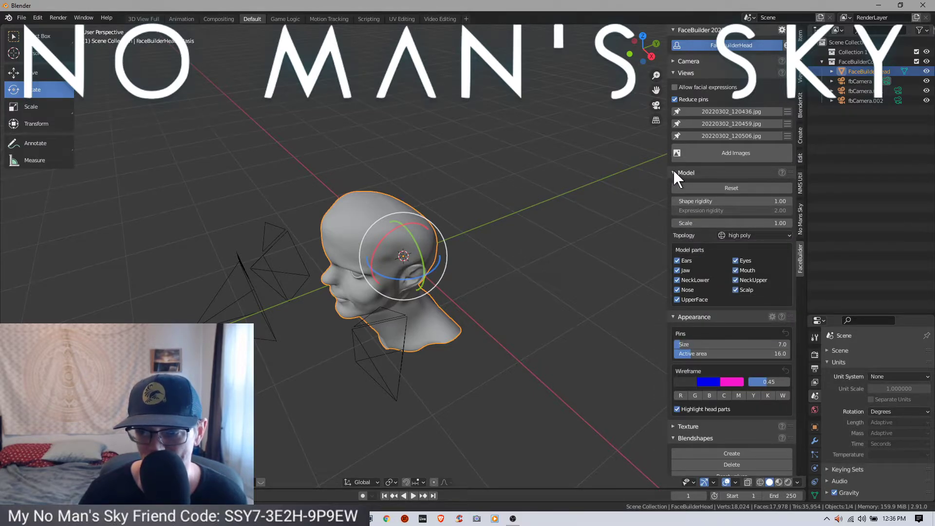
left_click(674, 173)
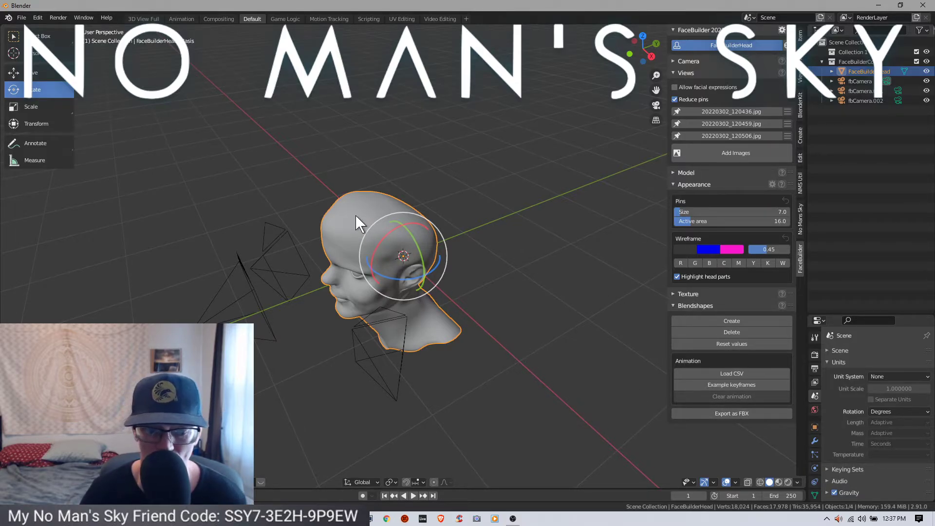
- Convert the selected FaceBuilder head to a mesh
right_click(156, 287)
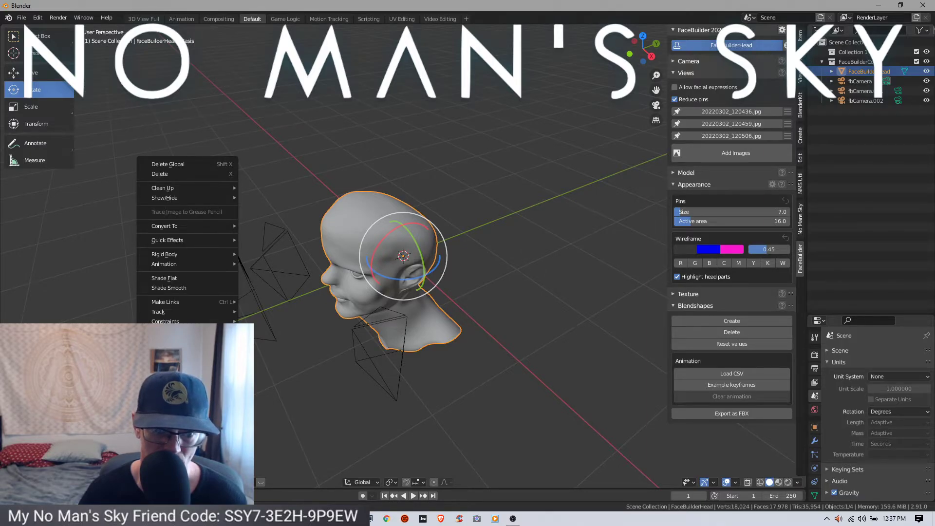
mouse_move(215, 223)
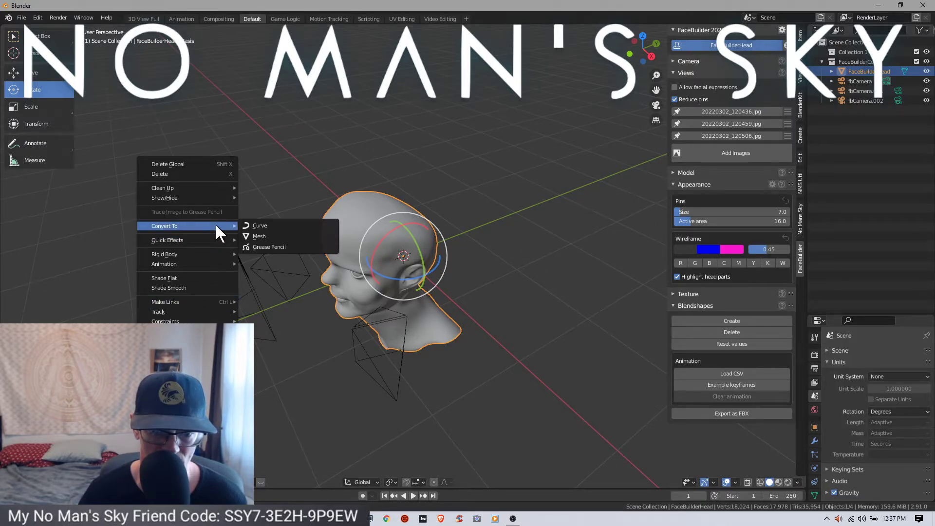
left_click(258, 237)
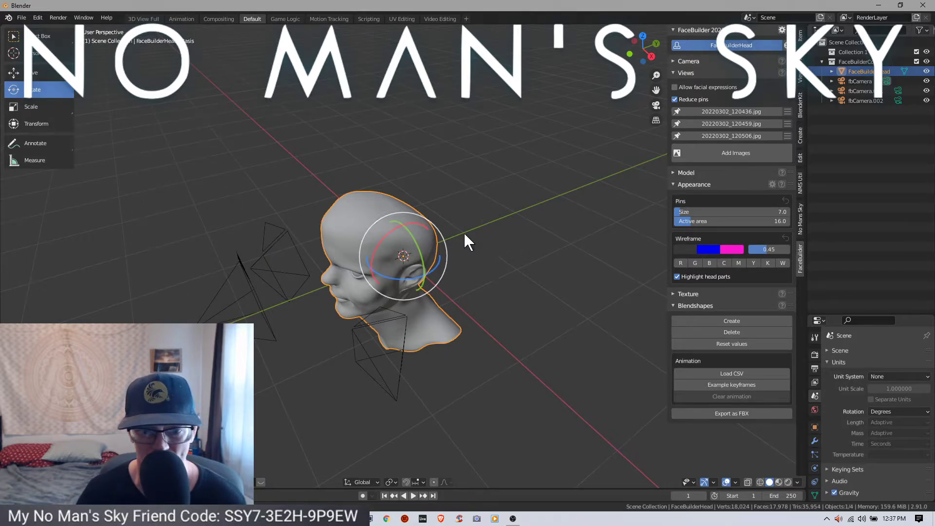
- Try scaling up the whole head model and undo the scaling
scroll(463, 233, "up", 5)
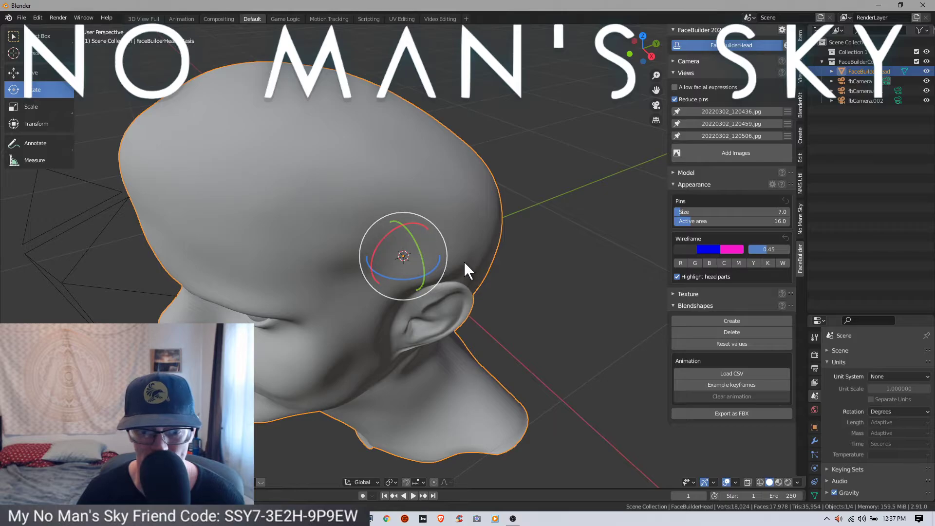
scroll(463, 261, "down", 4)
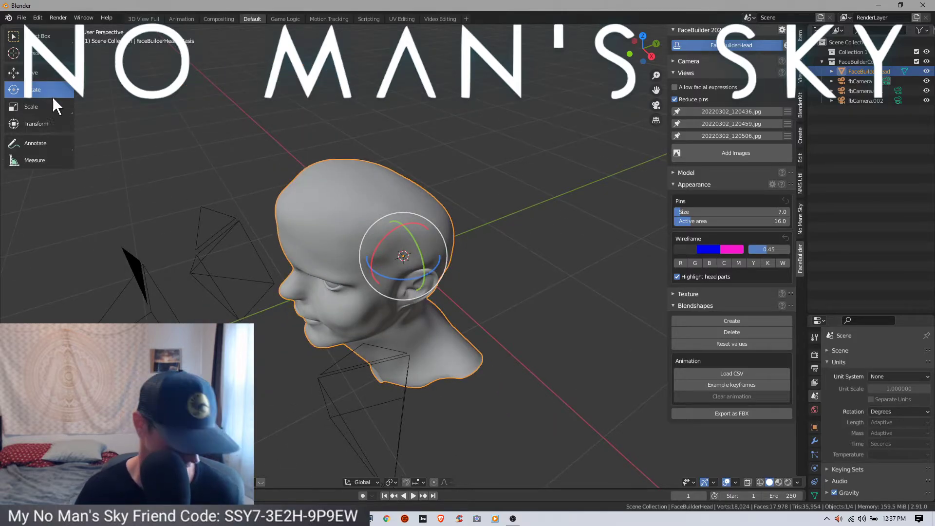
key("s")
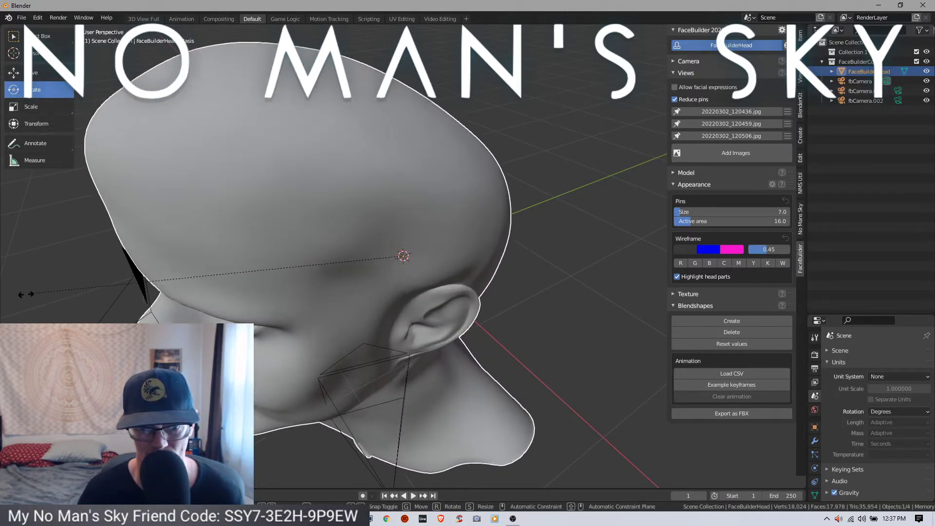
left_click(125, 297)
key("ctrl+z")
- Move the head up above the grid and back along the Y axis, clear of the three cameras
middle_click_drag(560, 280, 645, 250)
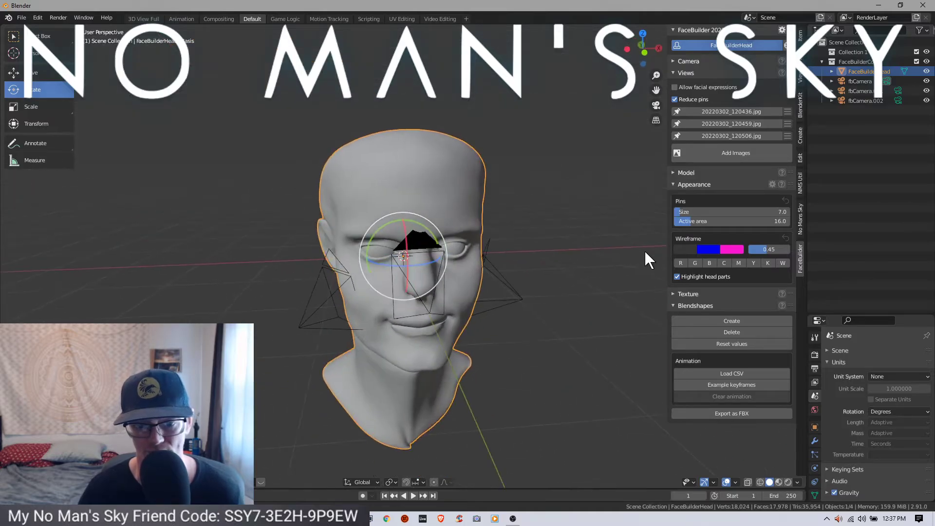
left_click(42, 70)
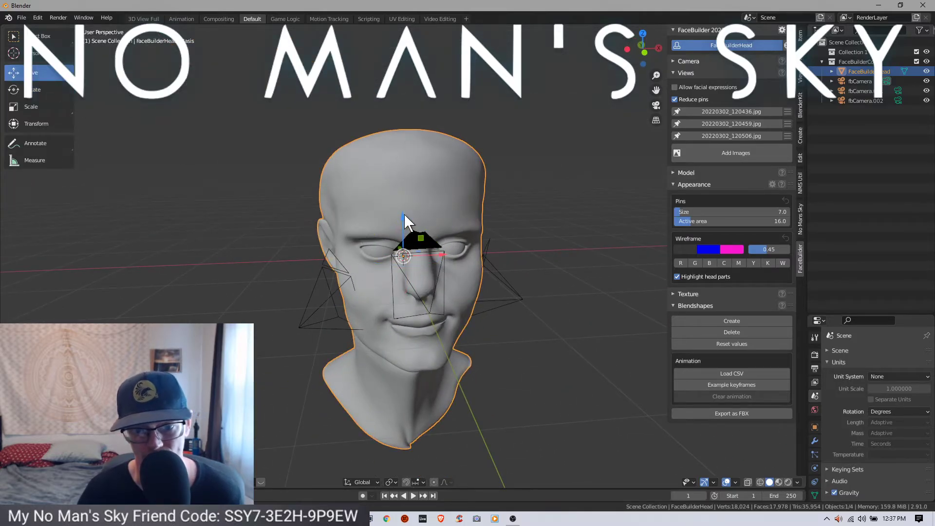
left_click_drag(405, 214, 457, 349)
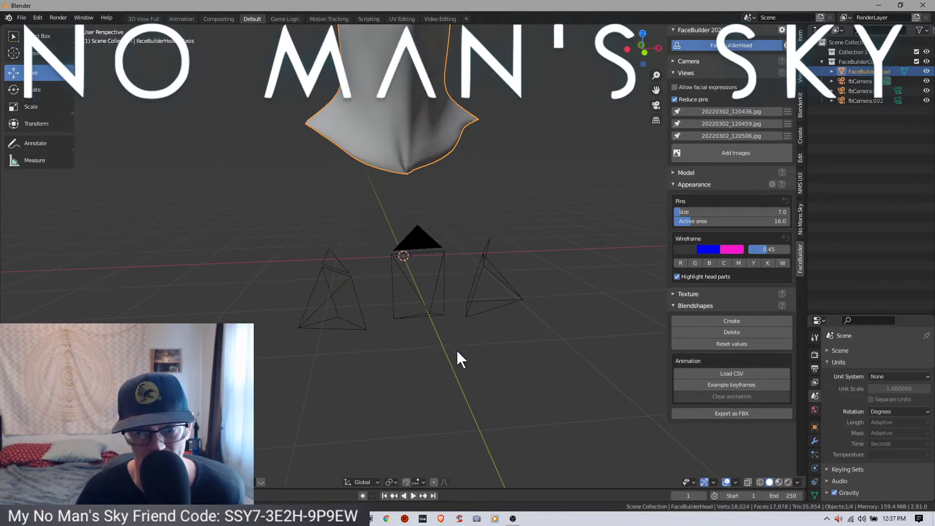
scroll(528, 429, "down", 6)
middle_click_drag(489, 312, 434, 161)
left_click_drag(397, 127, 329, 137)
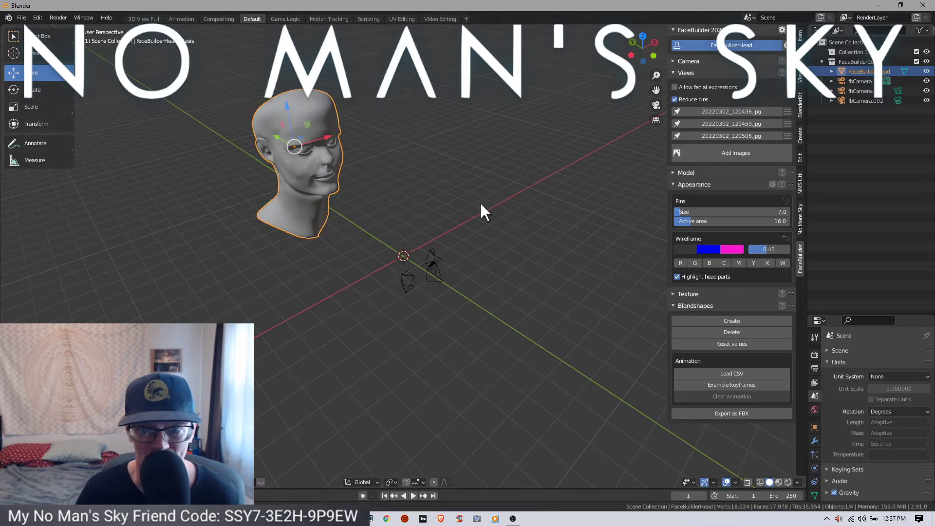
- Add a sphere from the No Man's Sky adornment parts and move it along the X axis away from the origin
left_click(801, 217)
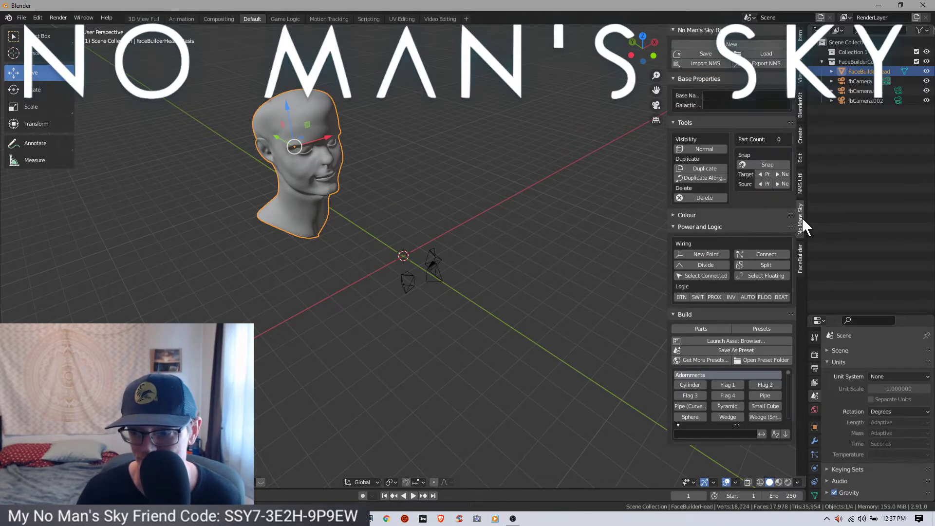
left_click(691, 385)
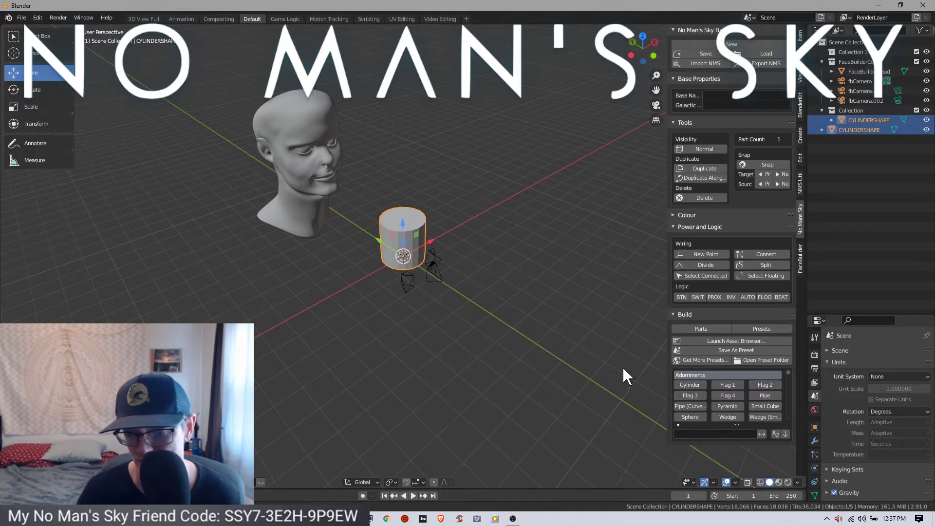
key("Delete")
left_click(691, 418)
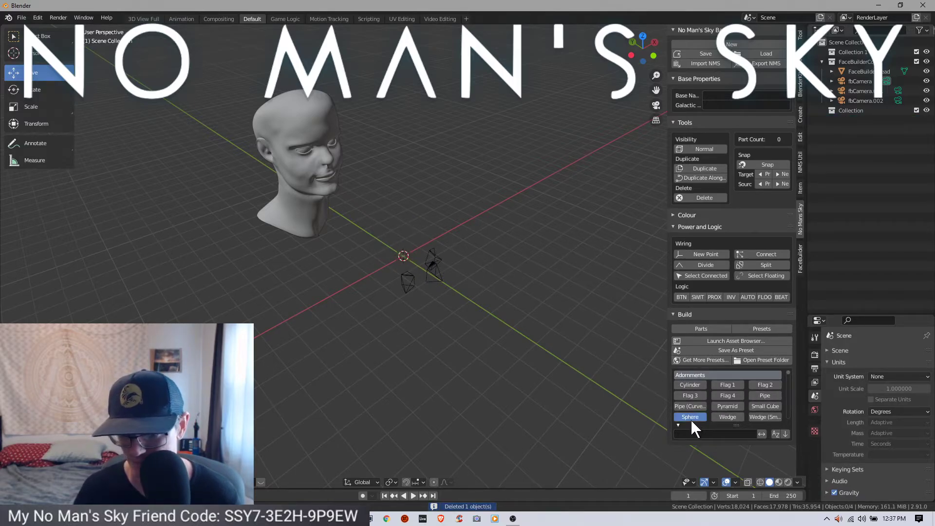
left_click_drag(426, 243, 588, 176)
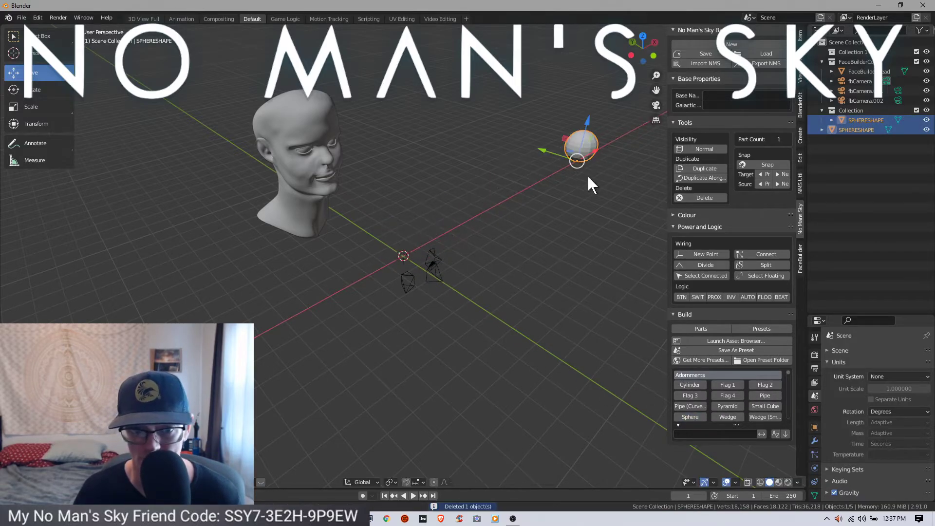
- Scale the head model up to several times its size so it is much larger than the sphere
left_click(319, 144)
key("s")
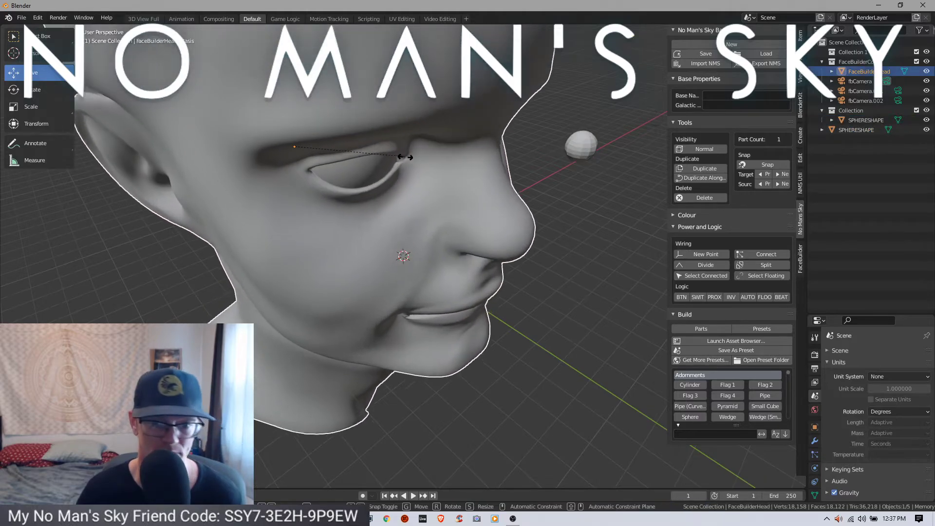
left_click(408, 158)
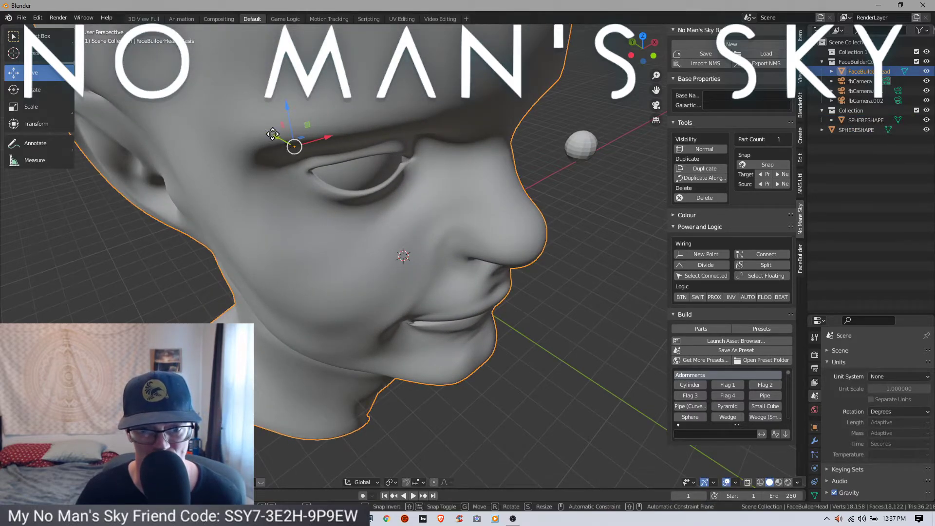
- Scale the No Man's Sky sphere down to a smaller size beside the enlarged head
scroll(285, 141, "down", 5)
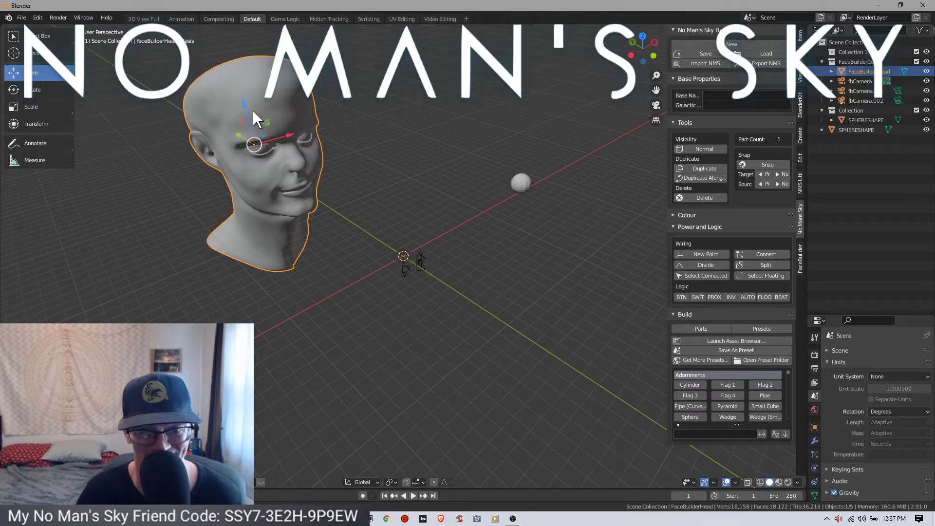
middle_click_drag(242, 102, 433, 145)
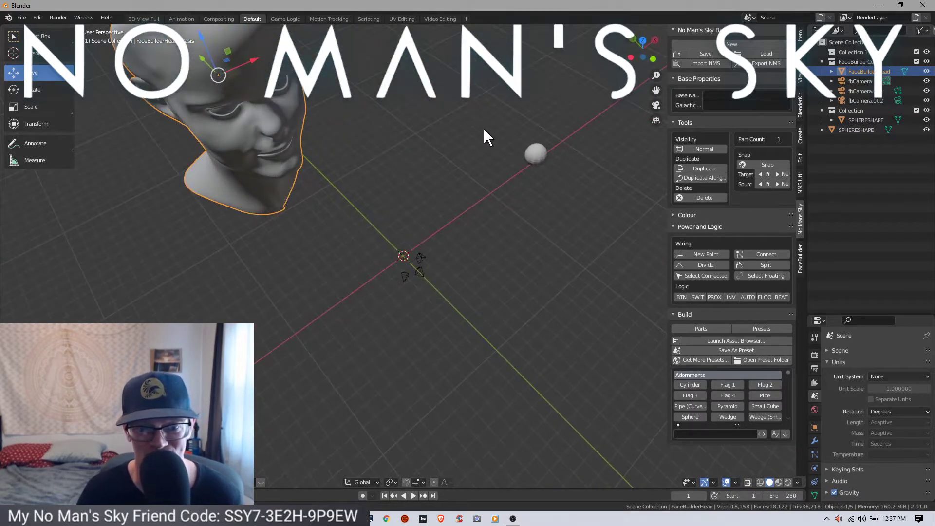
middle_click_drag(484, 130, 388, 122)
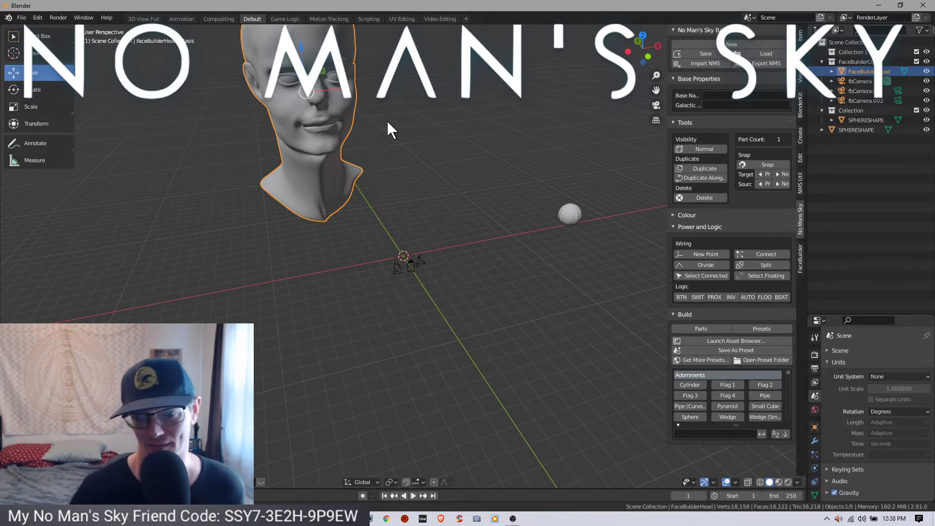
left_click(570, 214)
key("s")
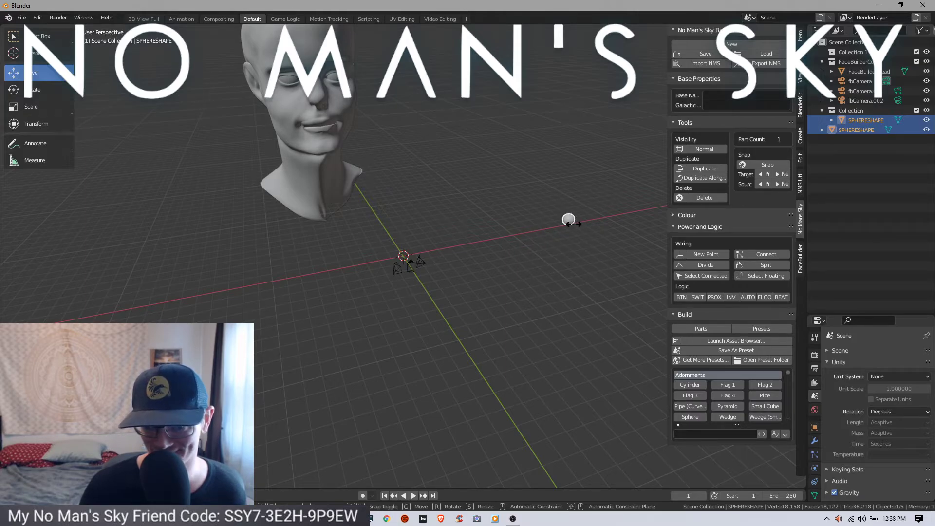
left_click(579, 225)
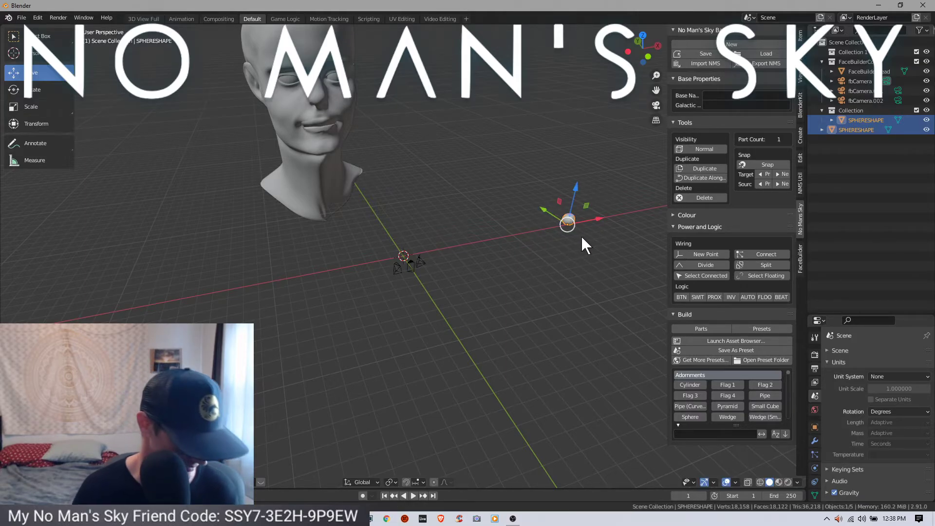
- Parent the small sphere to the FaceBuilder head using the Object parent type
left_click(321, 104)
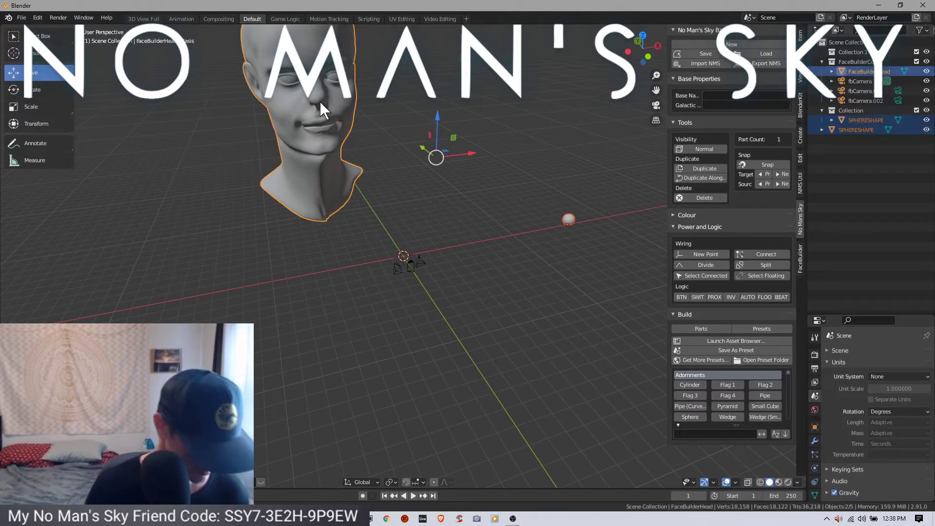
key("ctrl+p")
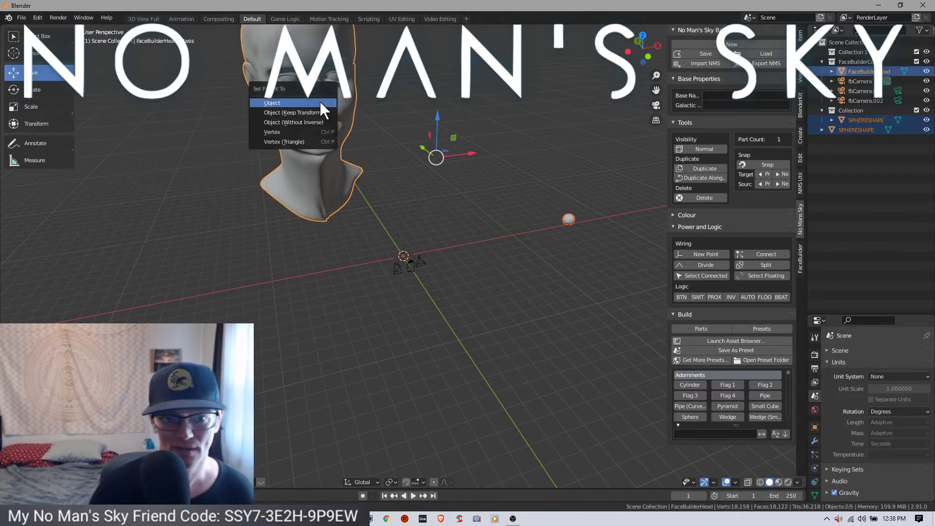
left_click(320, 102)
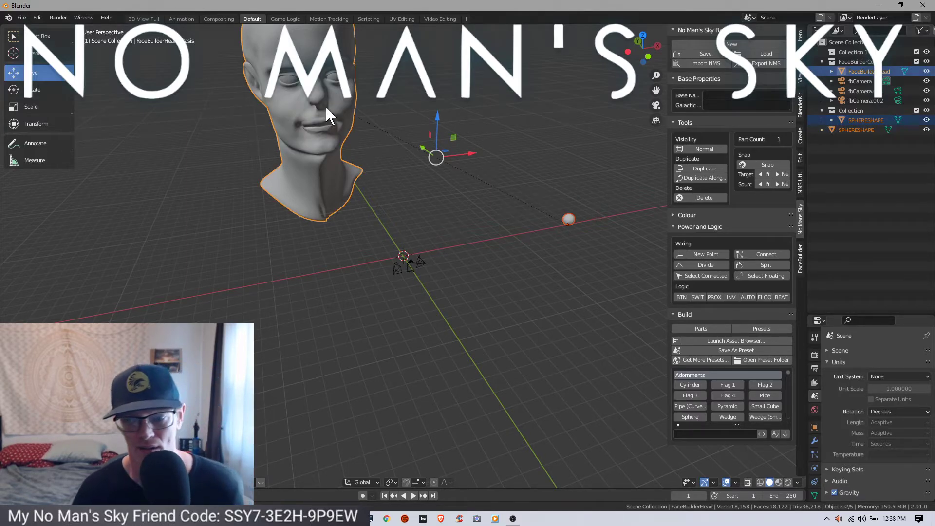
- Set the head's instancing to Vertices in its object properties so the child sphere repeats at every mesh vertex
left_click(814, 440)
left_click(814, 428)
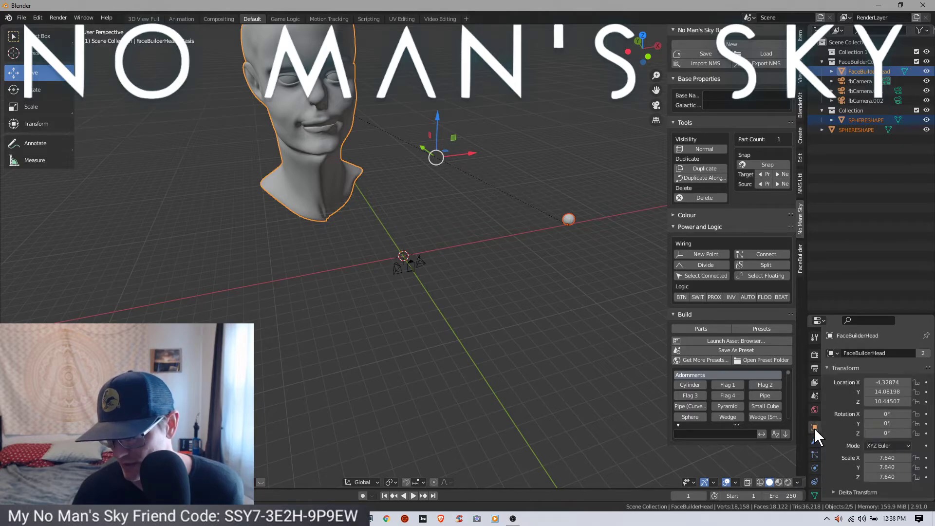
scroll(828, 436, "down", 5)
scroll(833, 435, "down", 4)
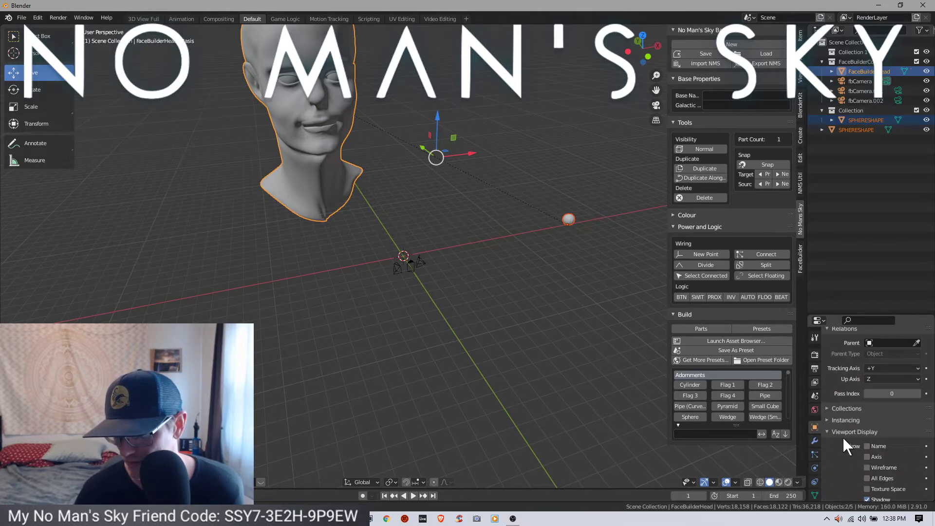
left_click(828, 420)
left_click(878, 434)
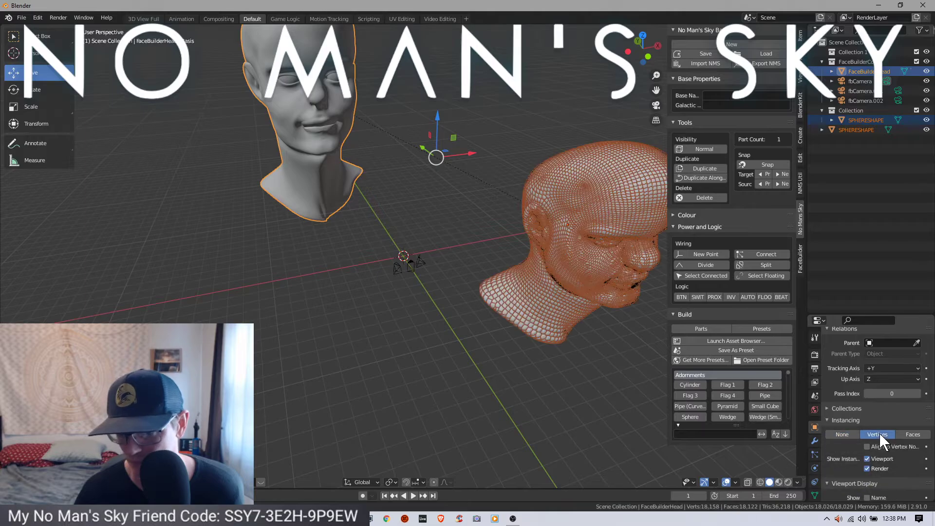
- Convert the vertex-instanced spheres into separate objects with Make Instances Real
middle_click_drag(487, 200, 463, 203)
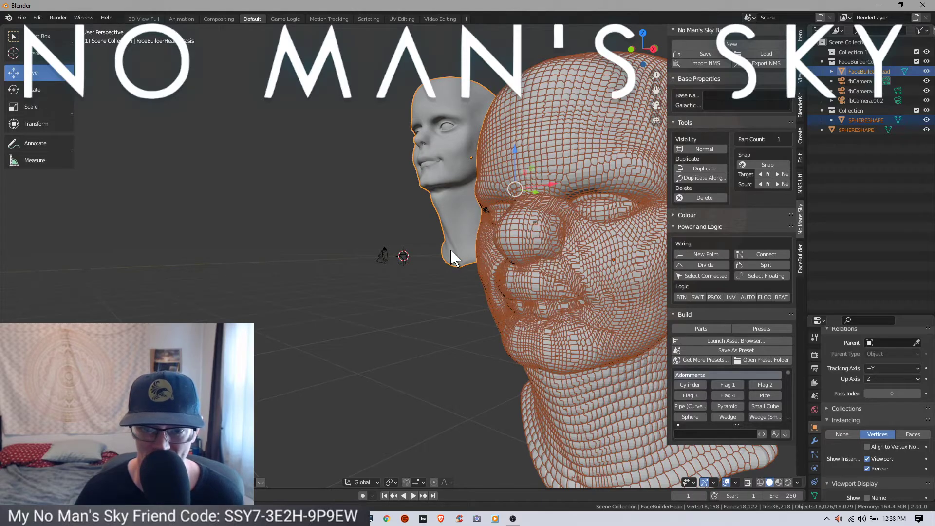
middle_click_drag(481, 277, 553, 313)
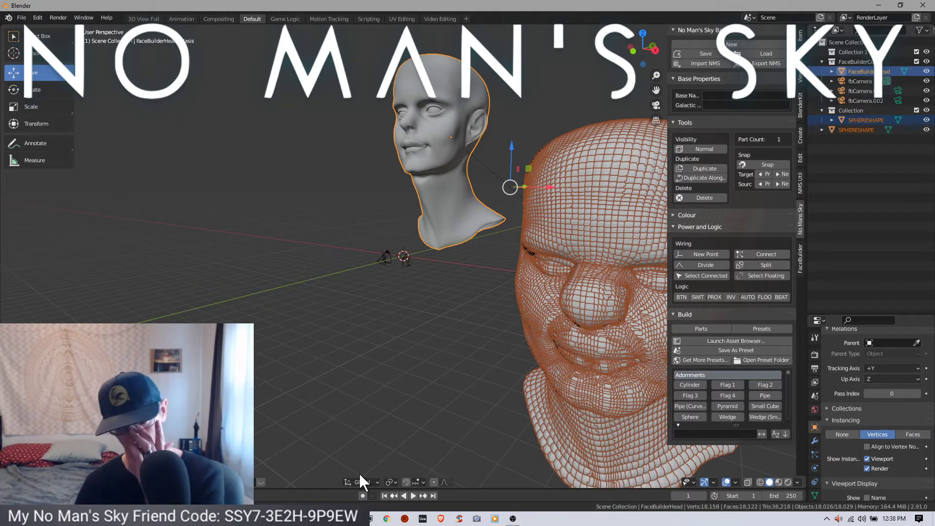
scroll(359, 473, "down", 3)
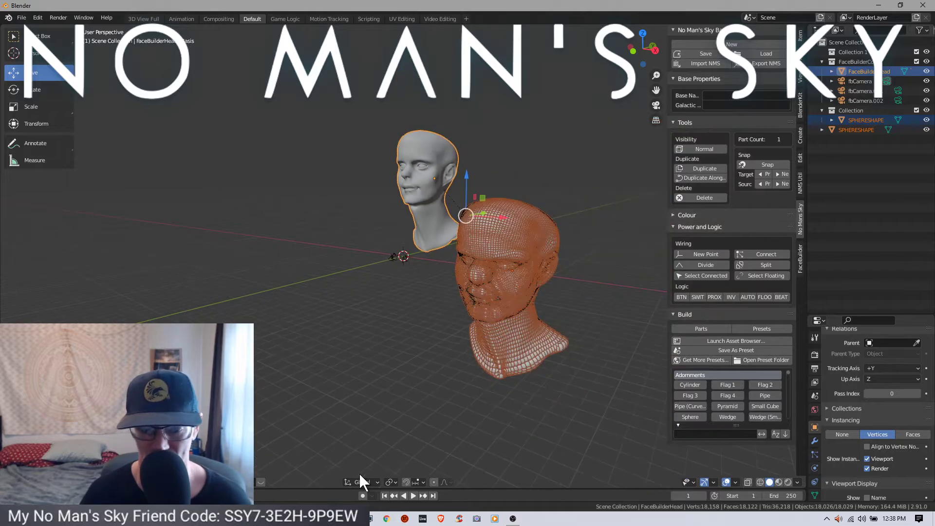
middle_click_drag(482, 390, 495, 344)
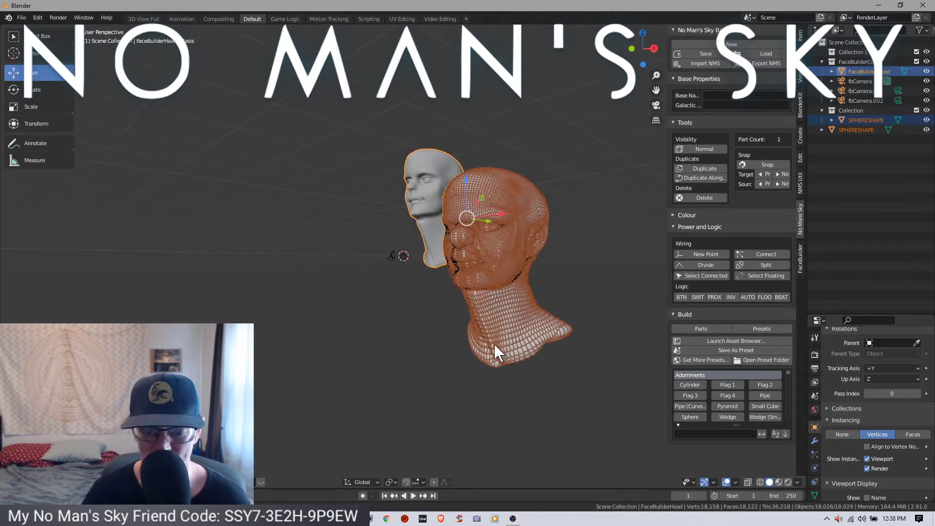
scroll(532, 347, "up", 8)
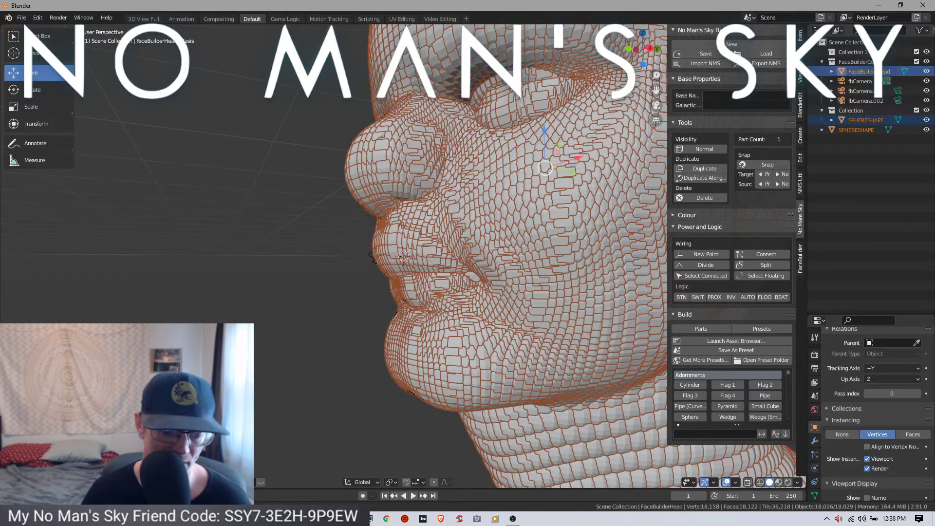
left_click(150, 482)
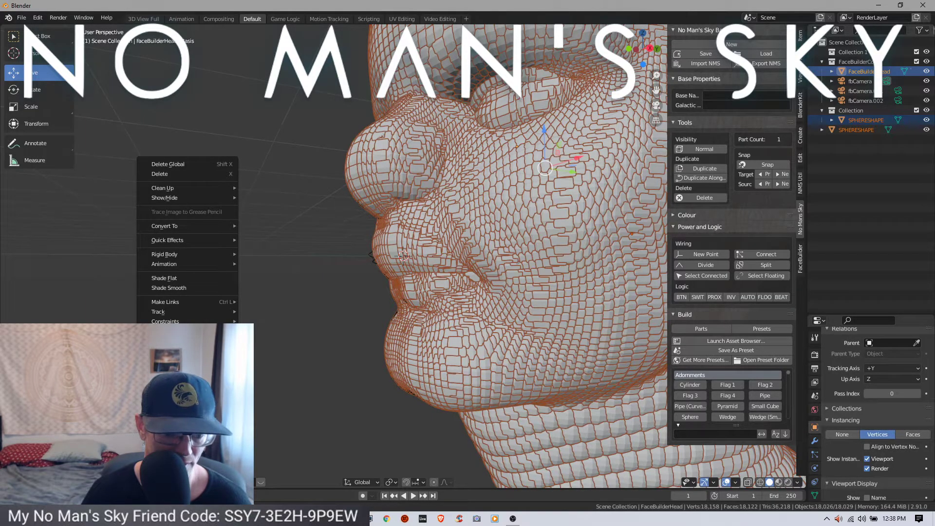
mouse_move(187, 432)
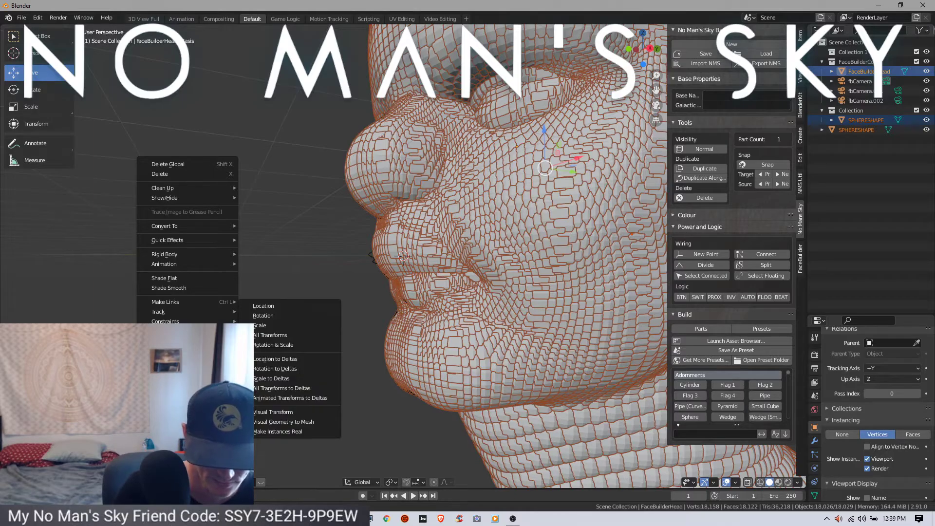
left_click(278, 430)
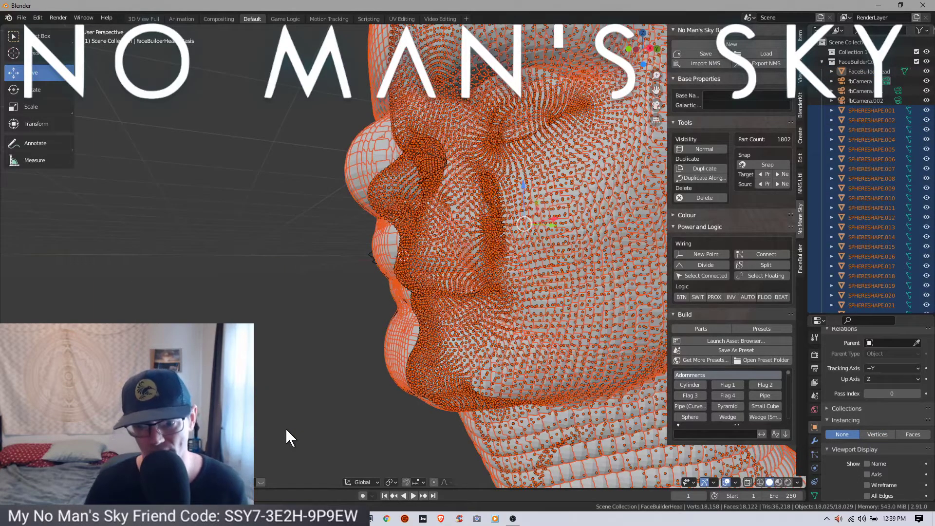
- Replace the selection of all spheres with one single sphere on top of the sphere-built head
scroll(395, 345, "down", 8)
middle_click_drag(510, 313, 465, 325)
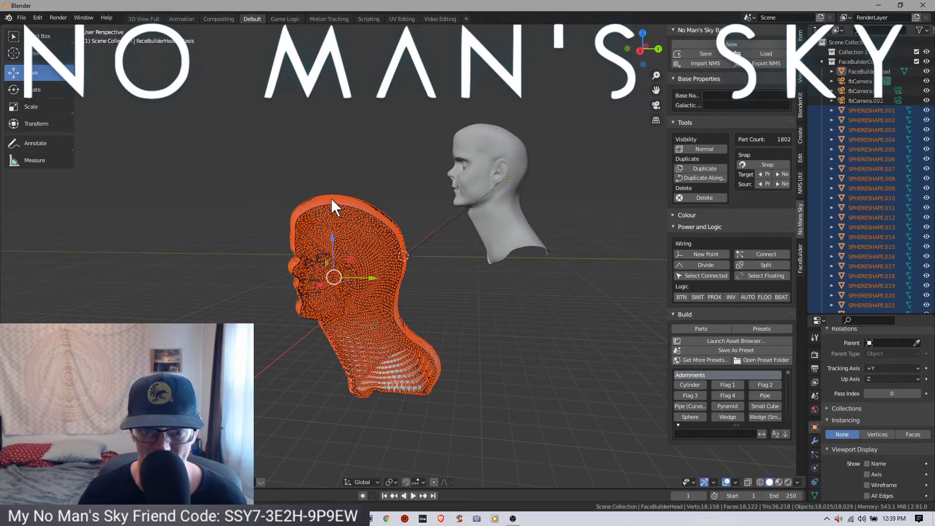
left_click(365, 278)
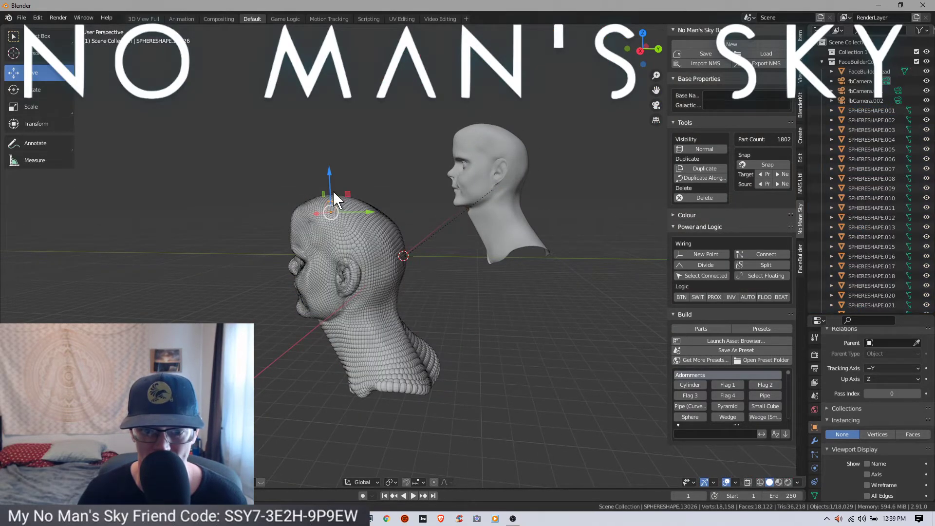
mouse_move(447, 292)
middle_mouse_down()
mouse_move(461, 273)
mouse_move(456, 282)
middle_mouse_up()
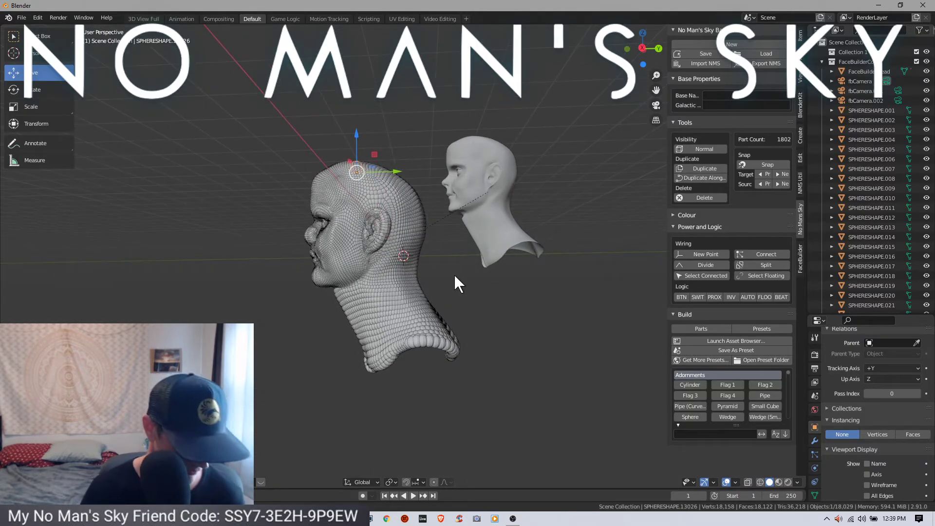
key("c")
scroll(397, 352, "down", 4)
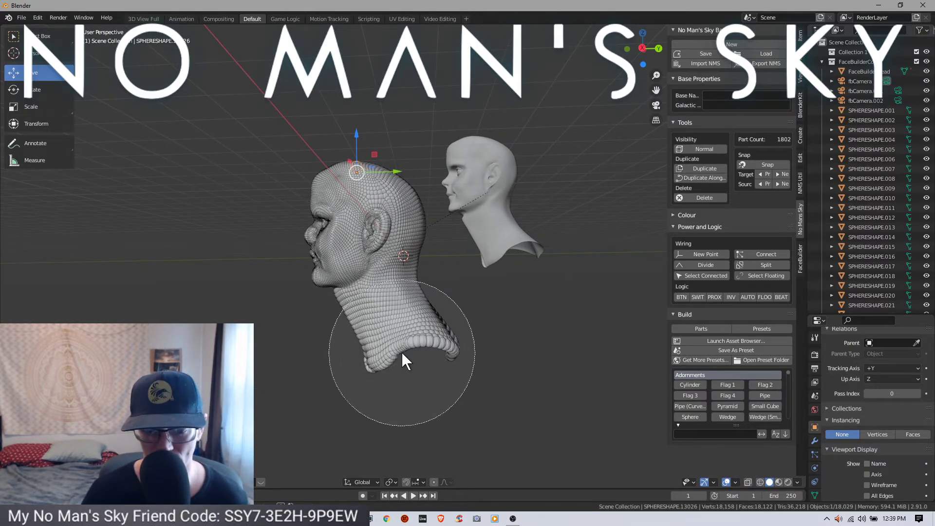
key("Escape")
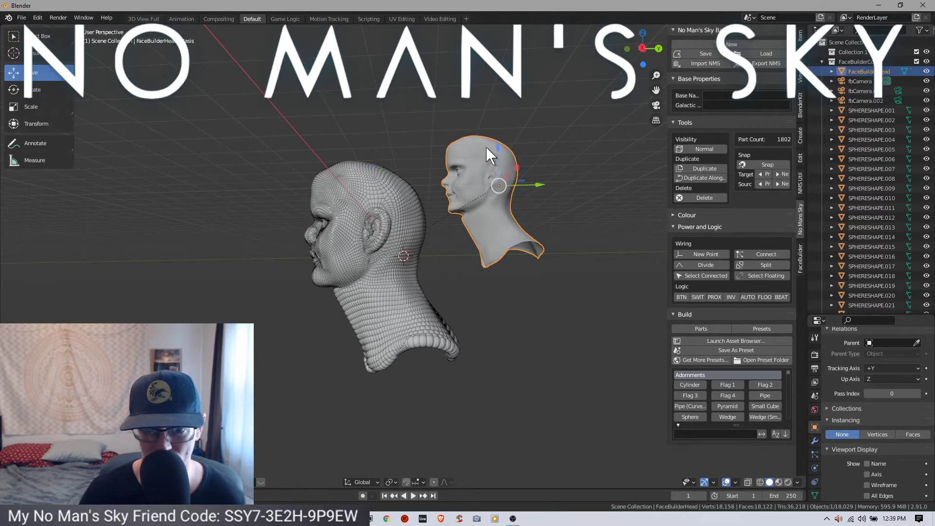
- Delete the original smooth FaceBuilder head, keeping the head made of spheres
left_click(487, 148)
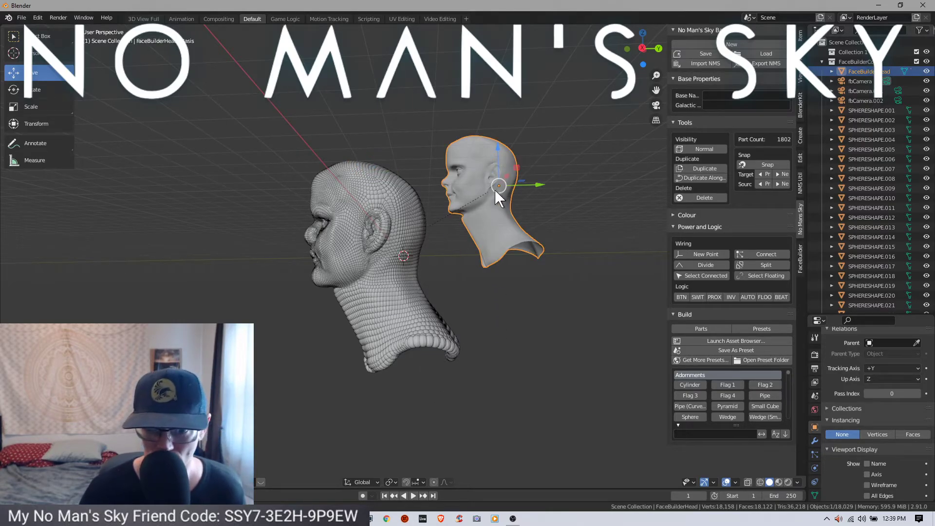
key("Delete")
- Select the spheres forming the neck and the back half of the head with Circle Select
key("c")
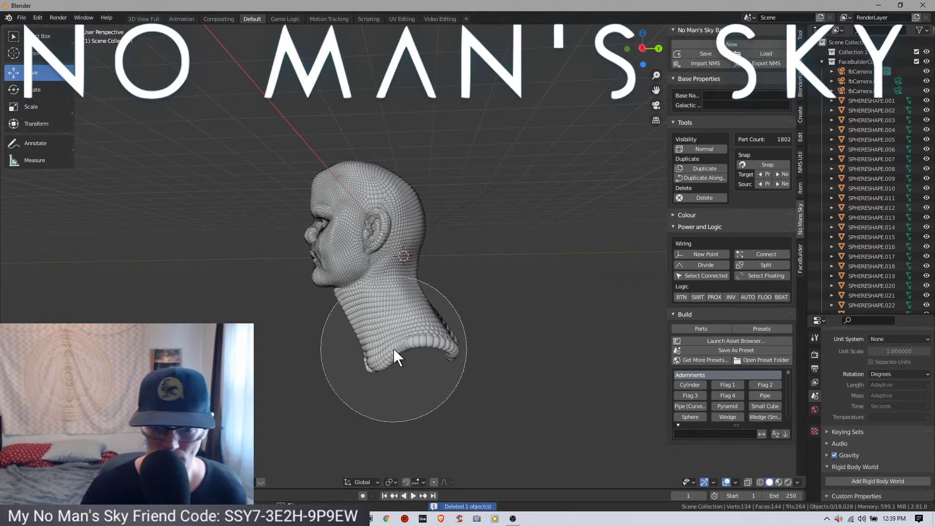
left_click(396, 347)
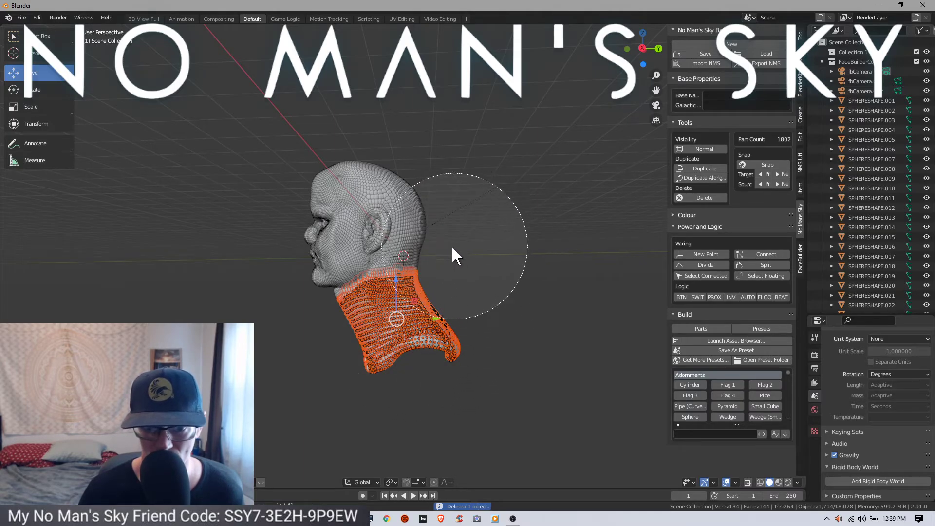
left_click_drag(422, 181, 436, 250)
right_click(549, 249)
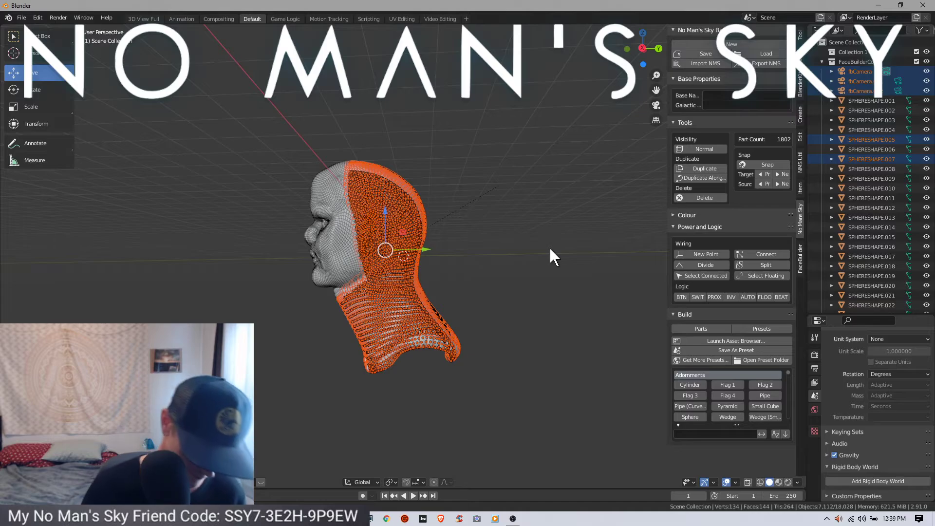